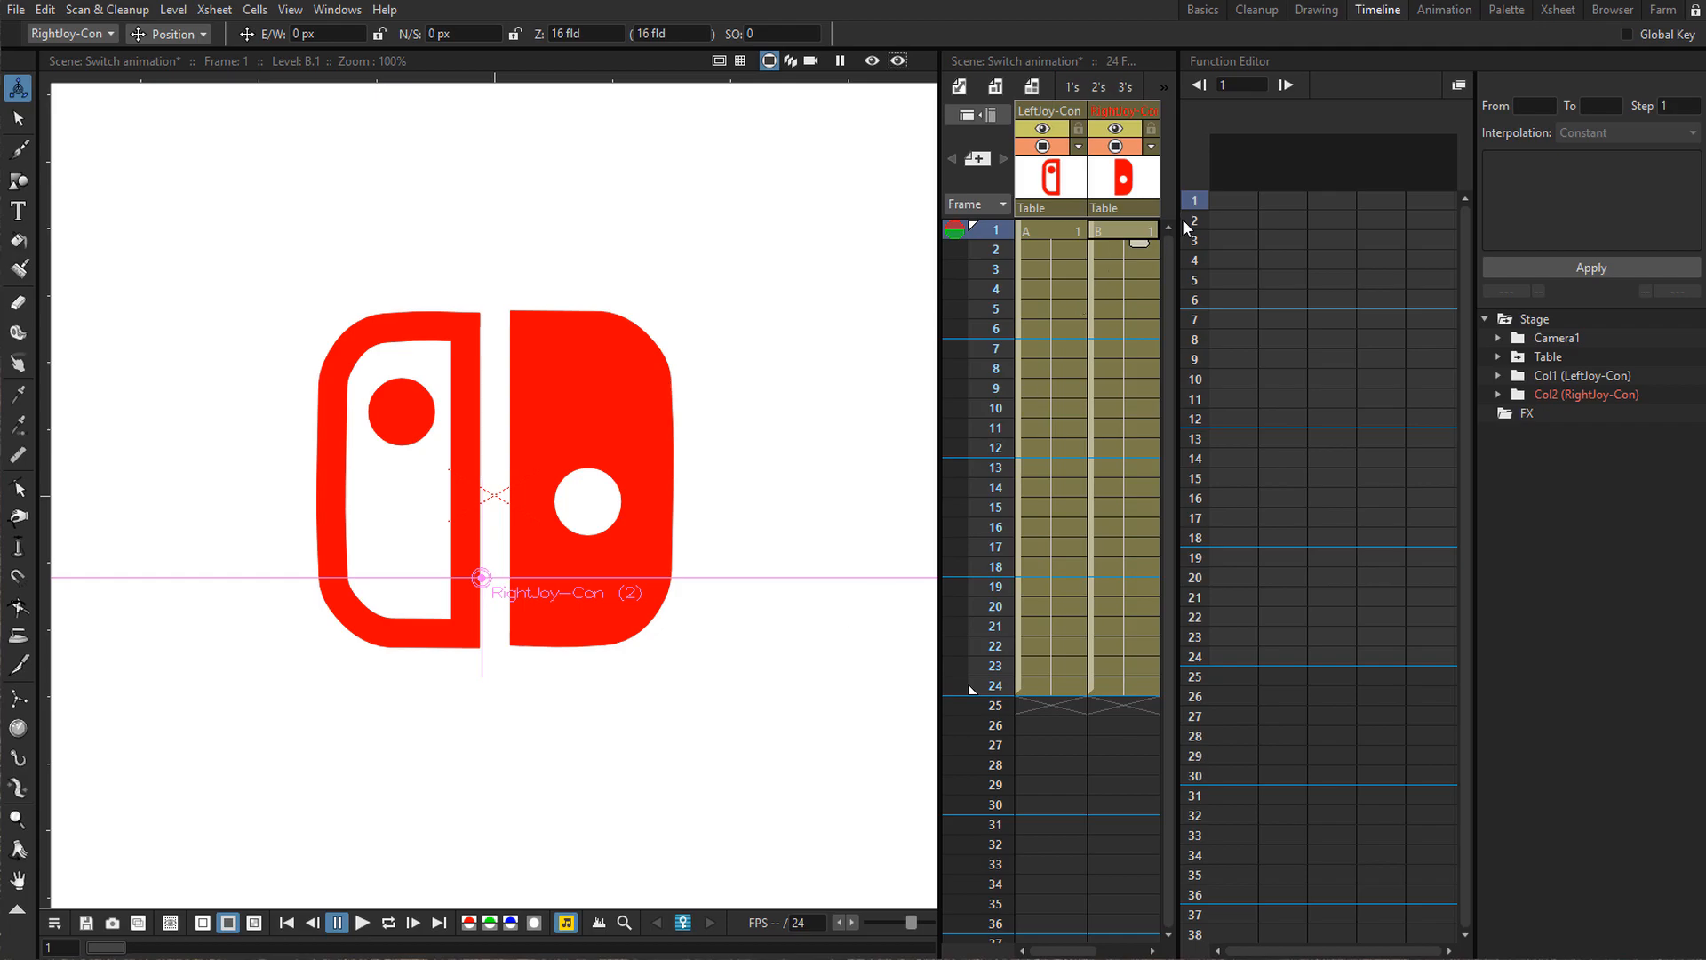
Select the RightJoy-Con column and, at frame 1 with the Animate tool in Position mode, move the right Joy-Con up about 194 px.
left_click(1069, 190)
left_click(1109, 185)
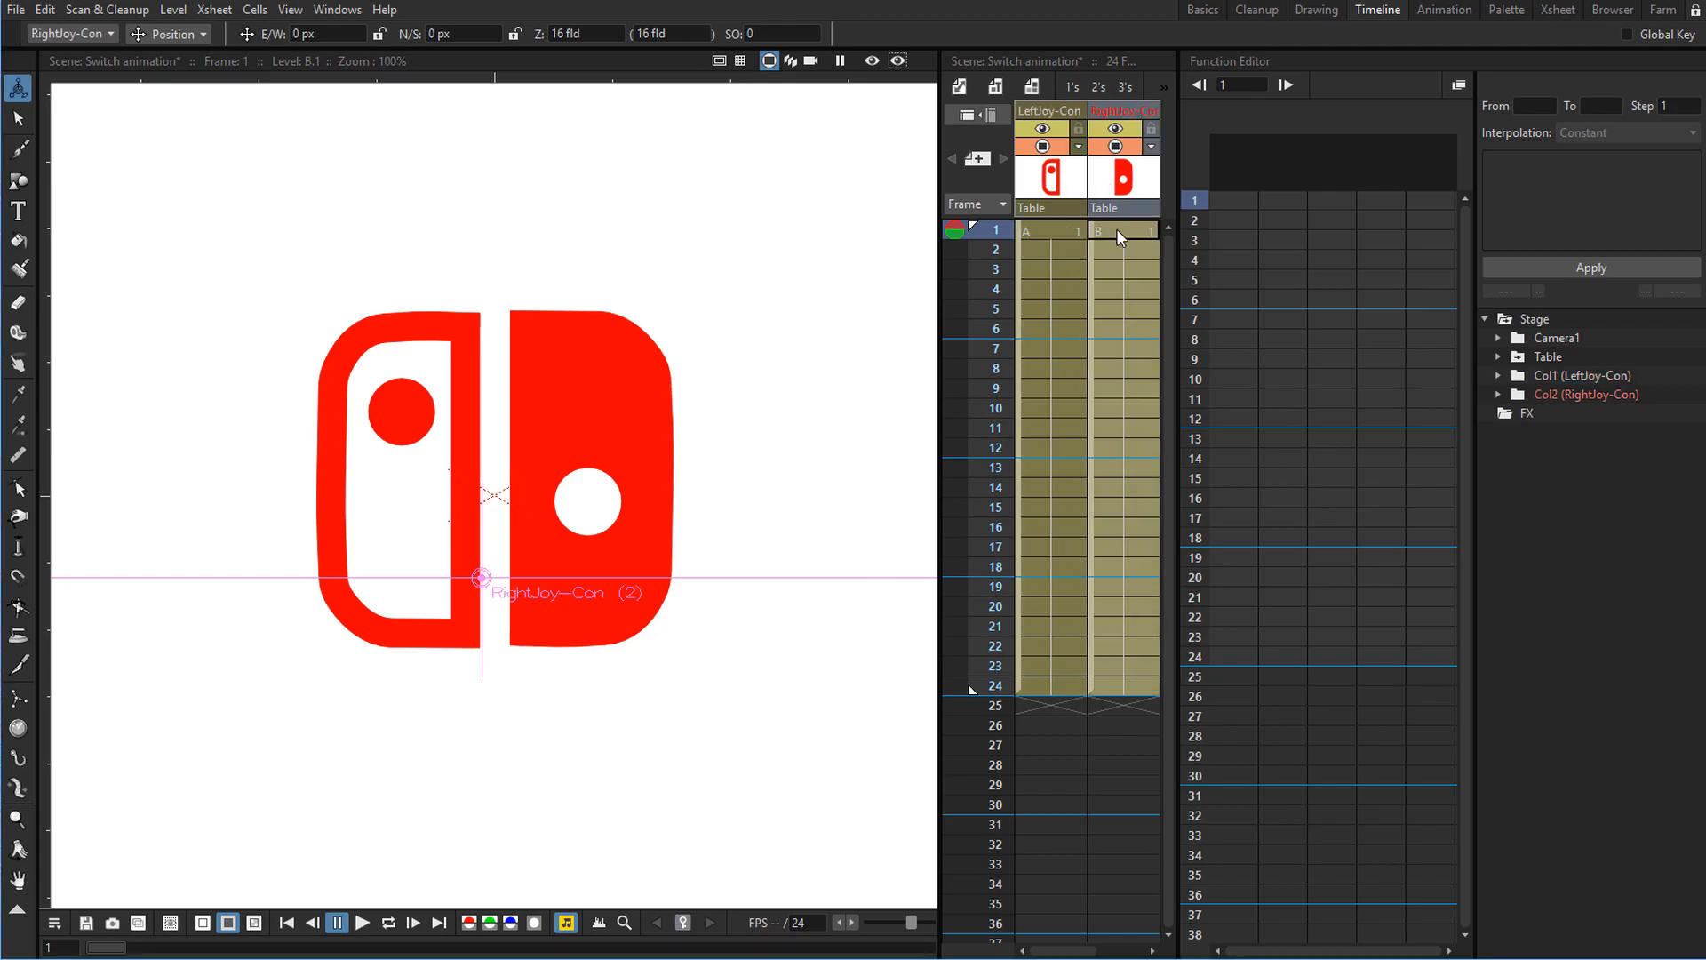
left_click(1118, 235)
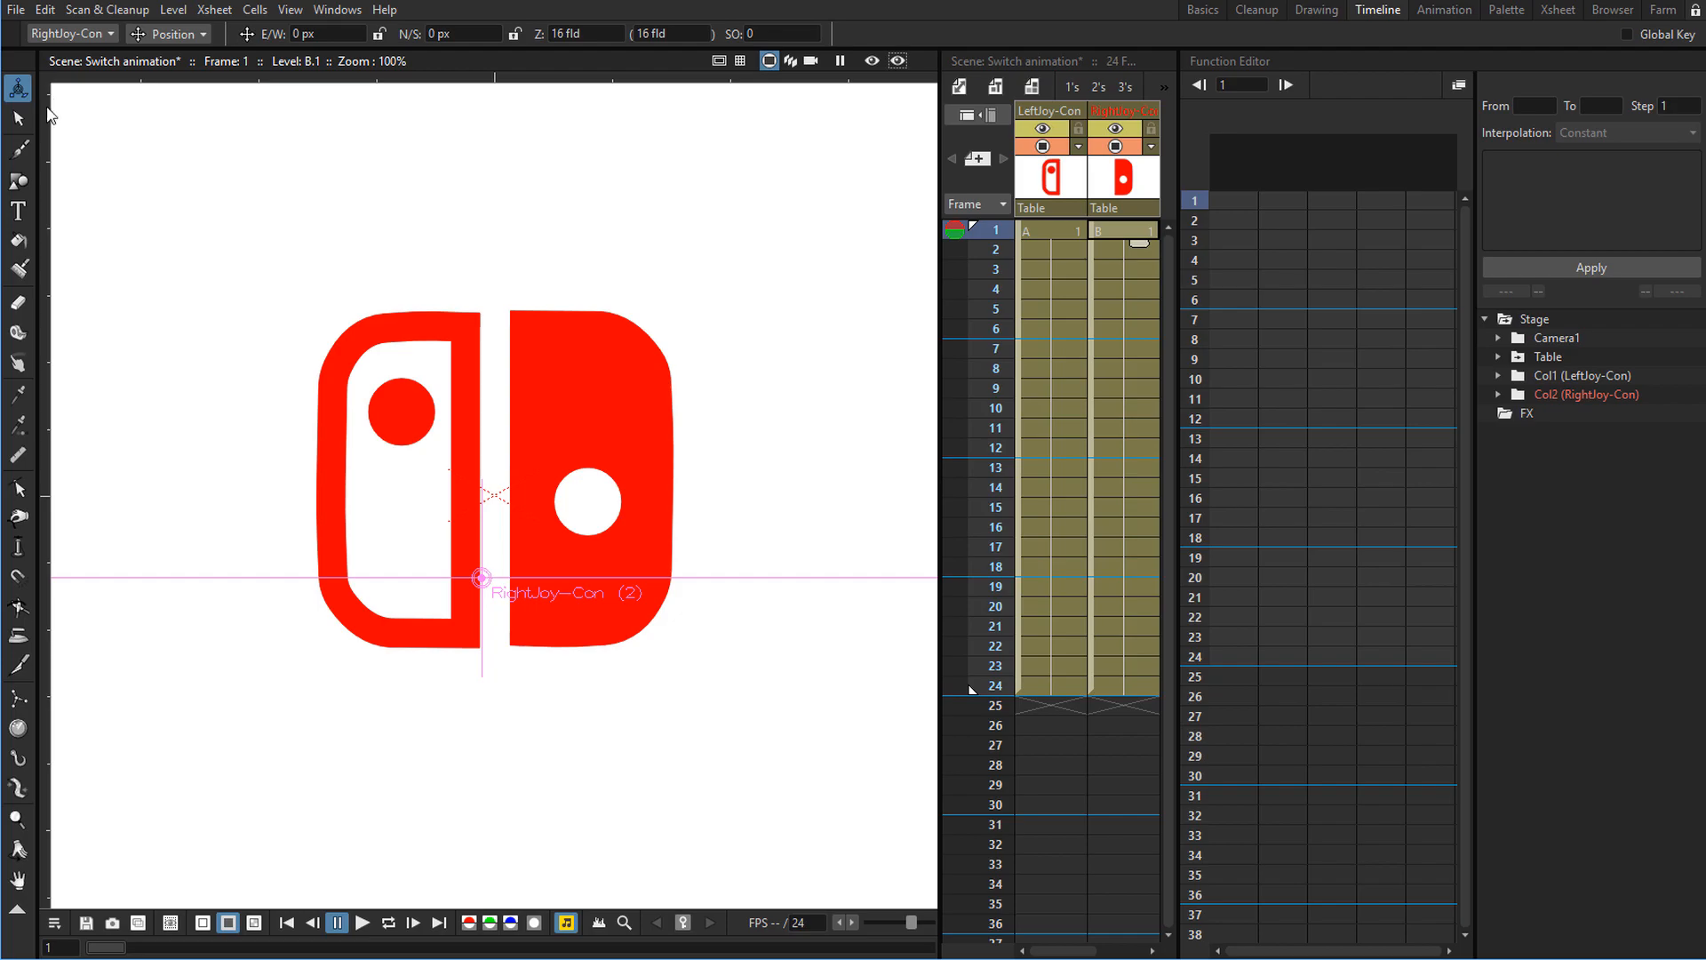
left_click(176, 44)
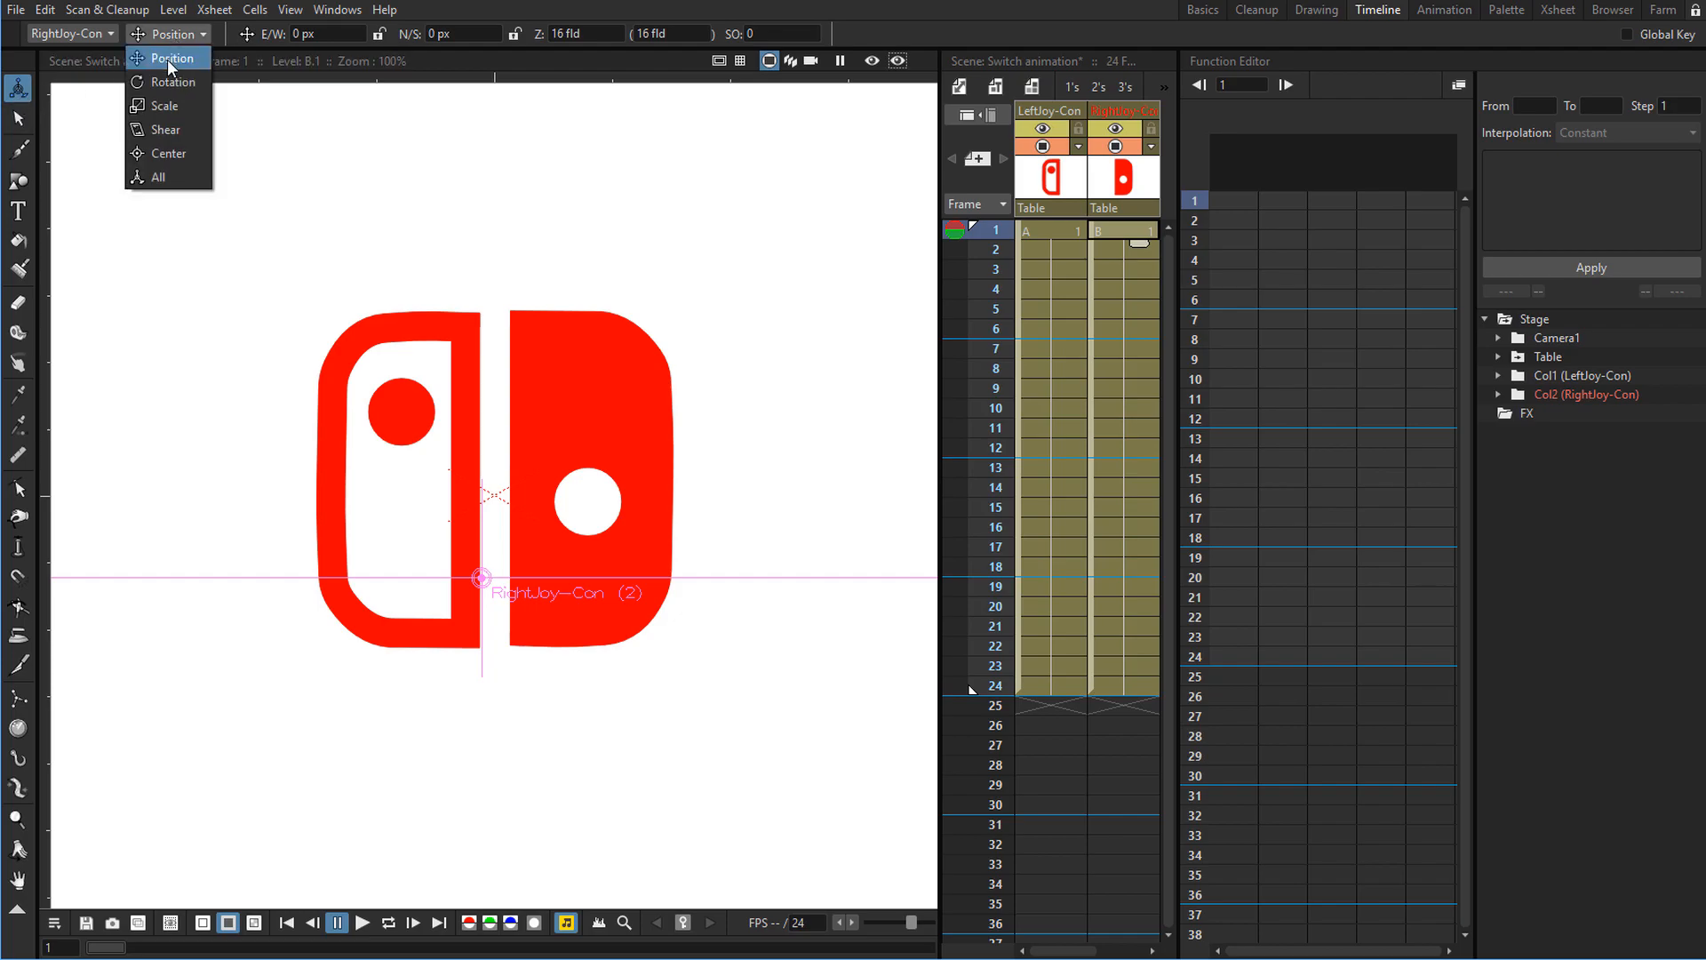
left_click(167, 59)
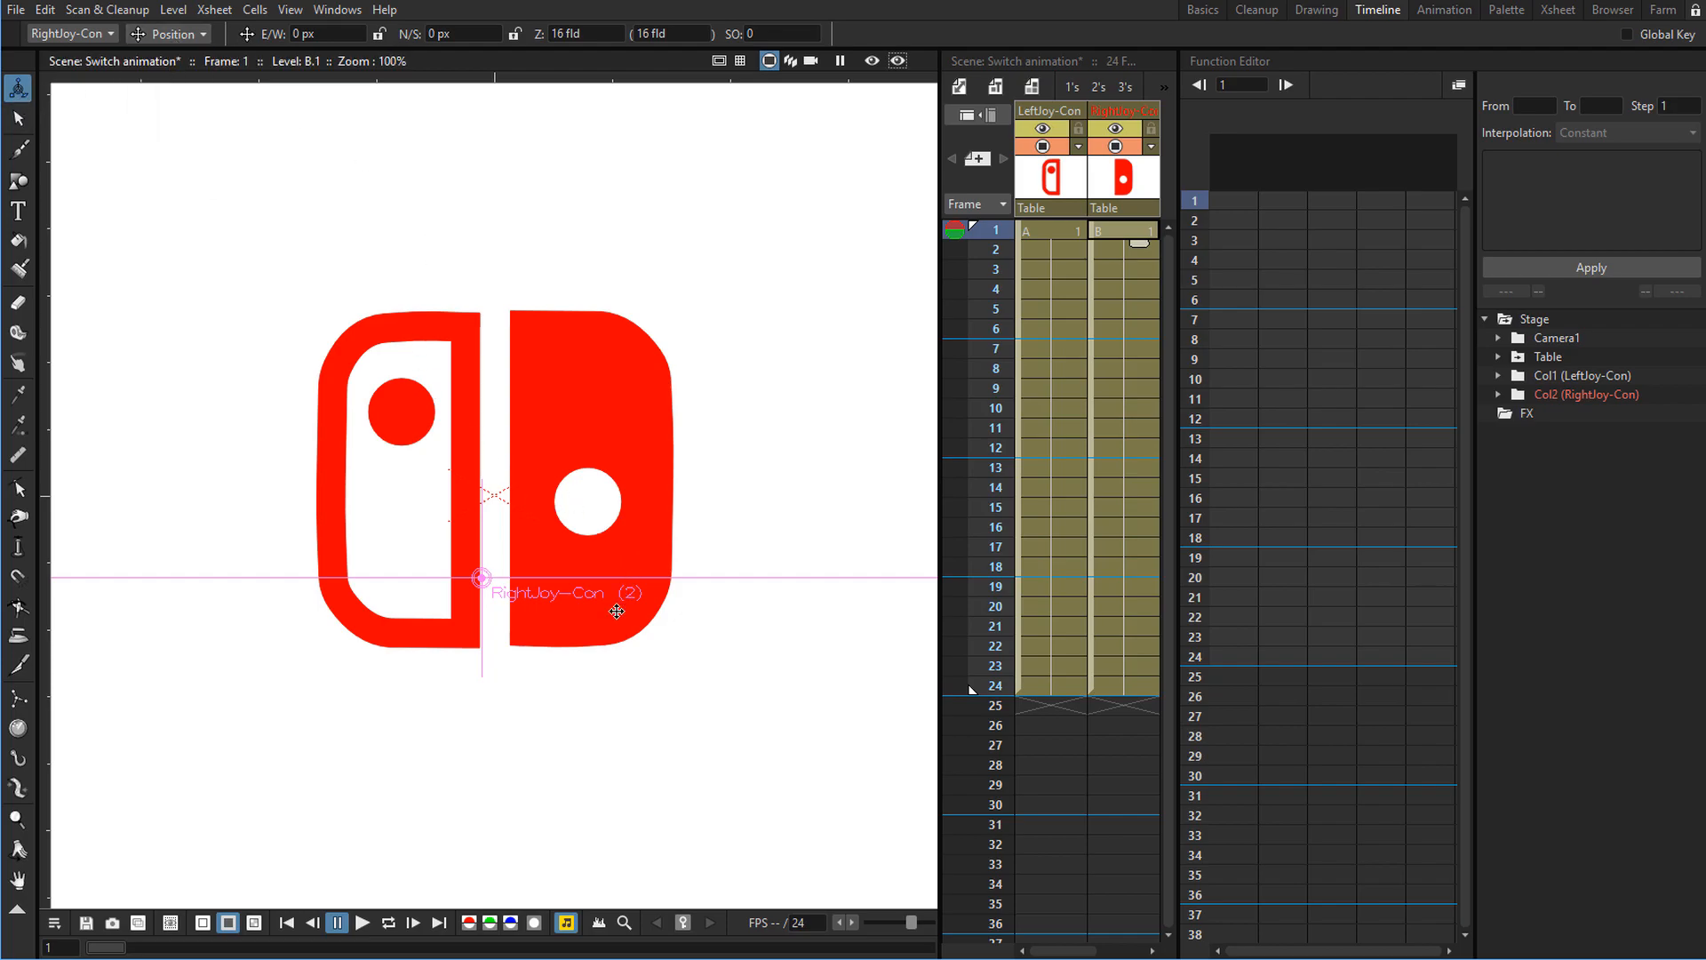
left_click_drag(646, 547, 649, 355)
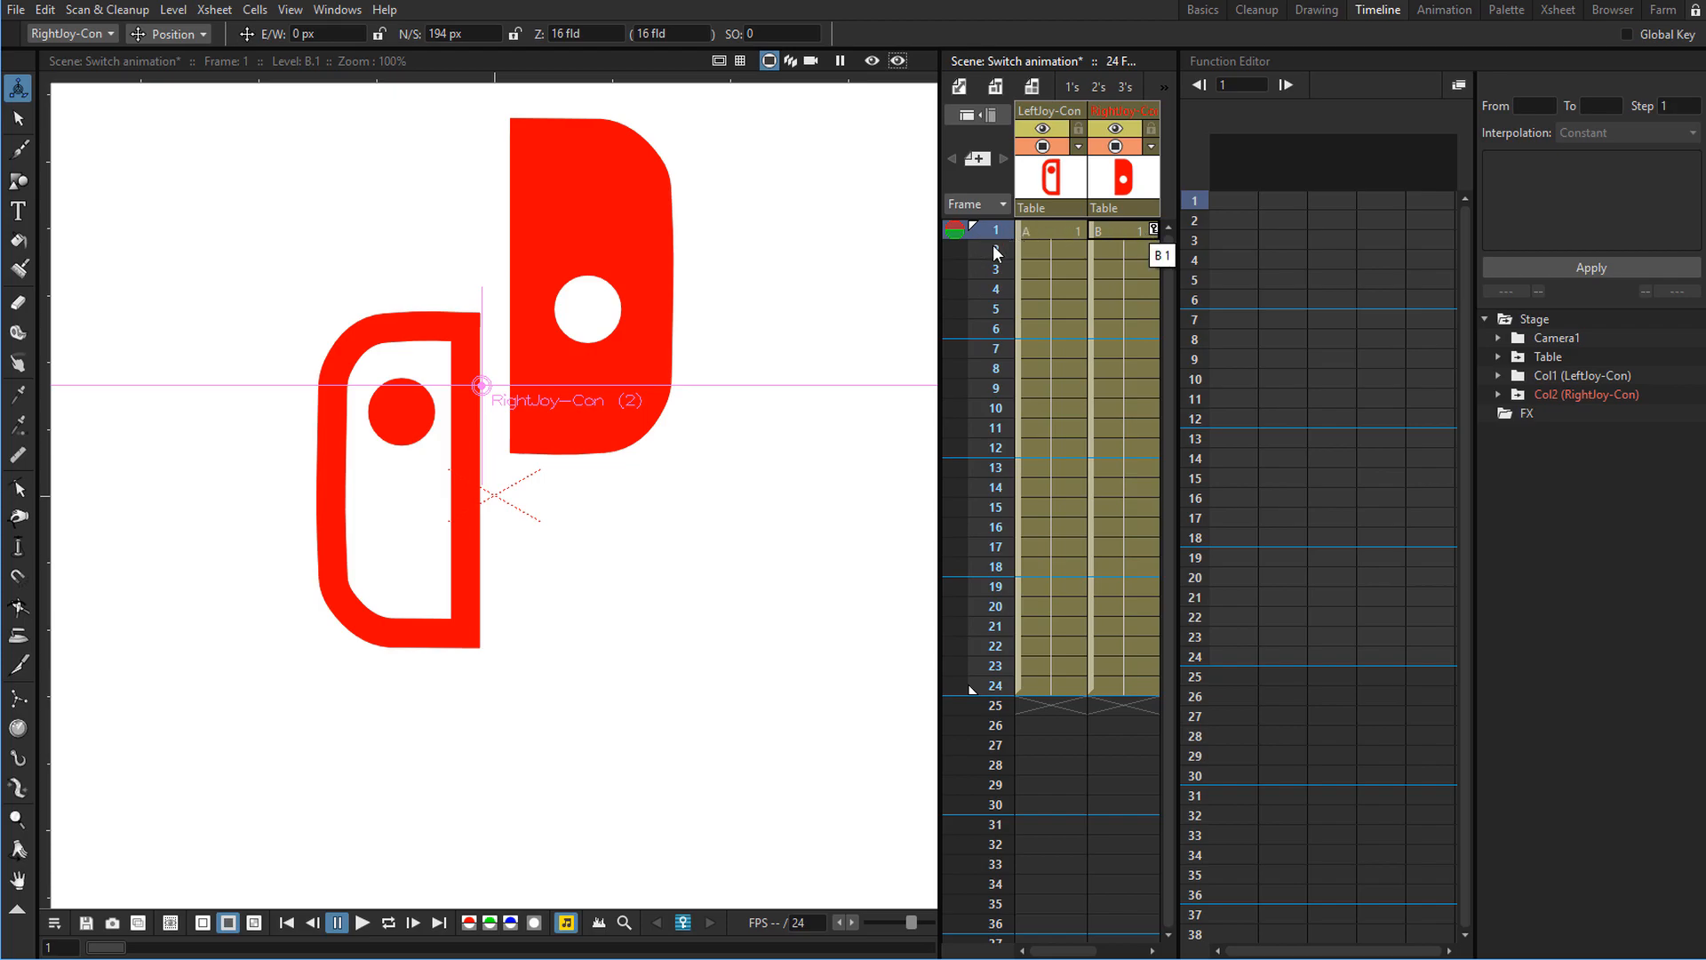
At frame 12, key the right Joy-Con back down and set its N/S position to 0 px.
left_click(997, 449)
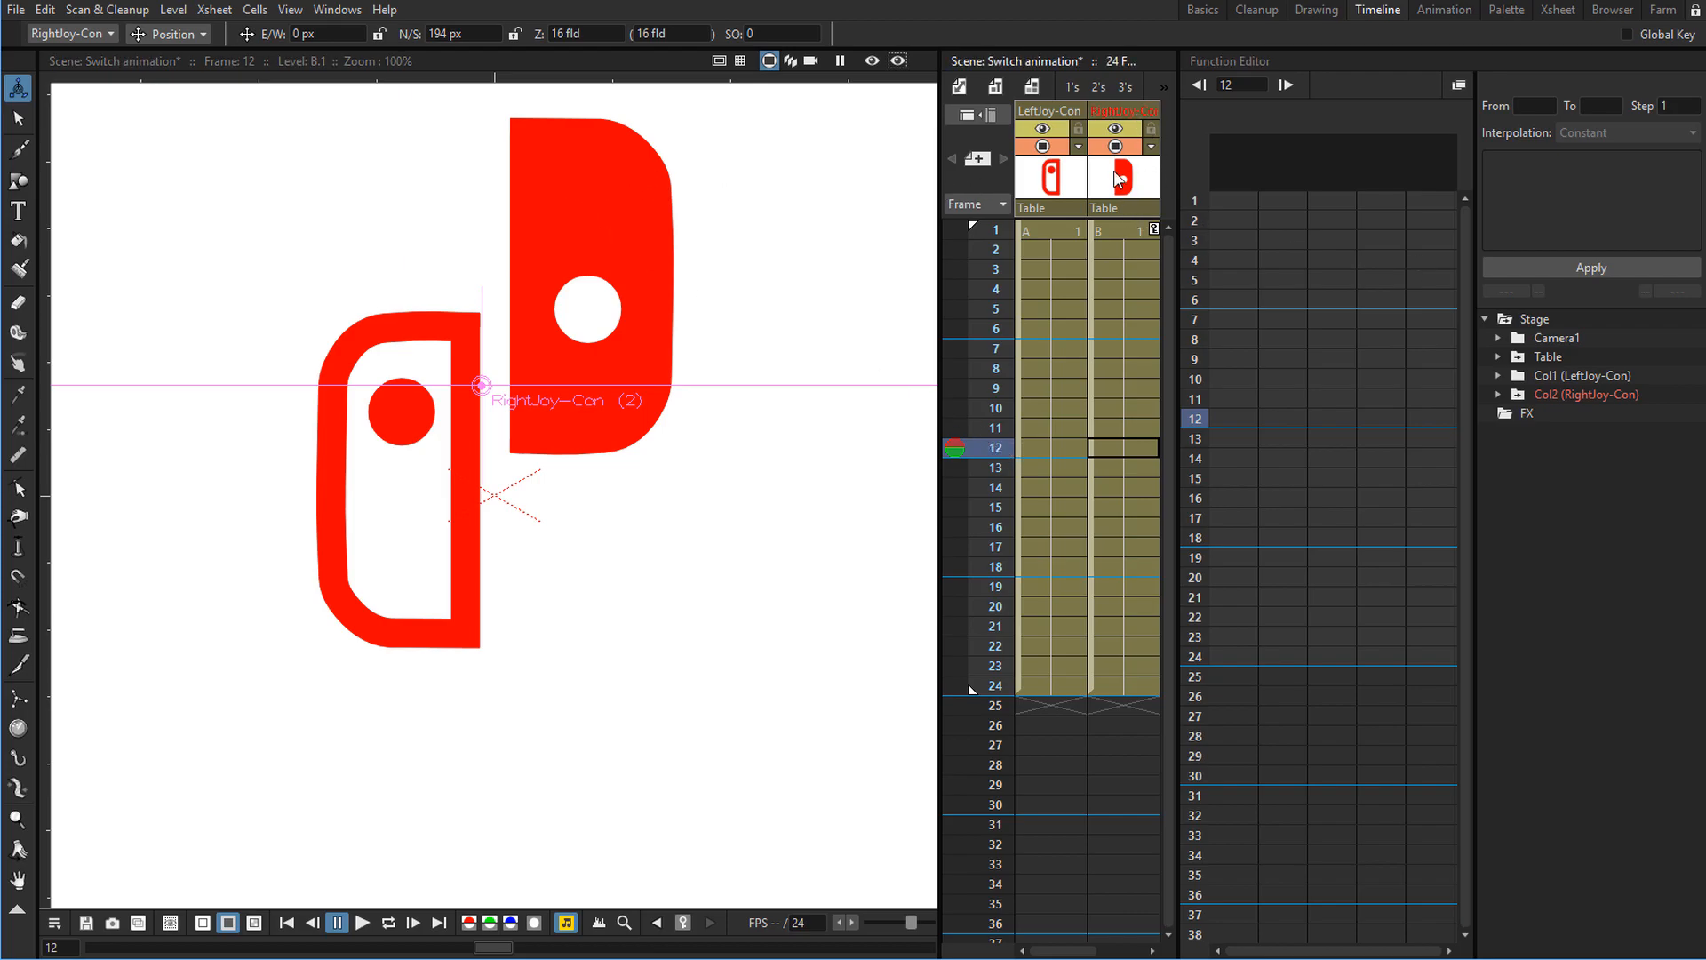
left_click_drag(586, 174, 525, 361)
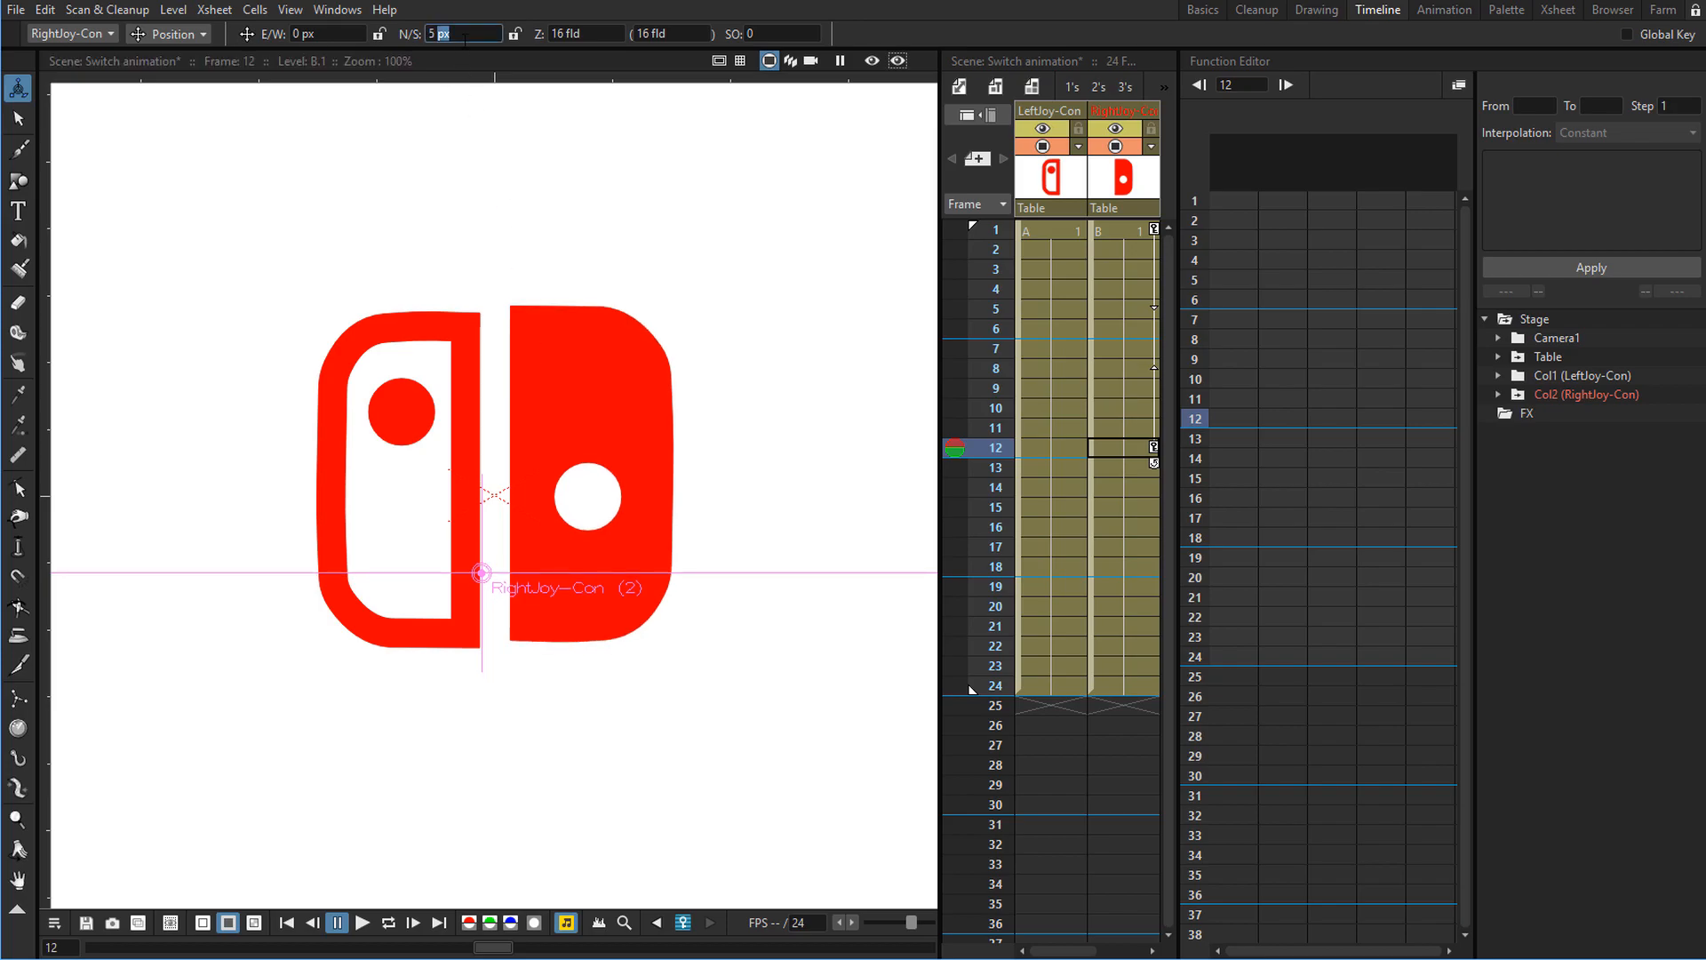
key("BackSpace")
key("Return")
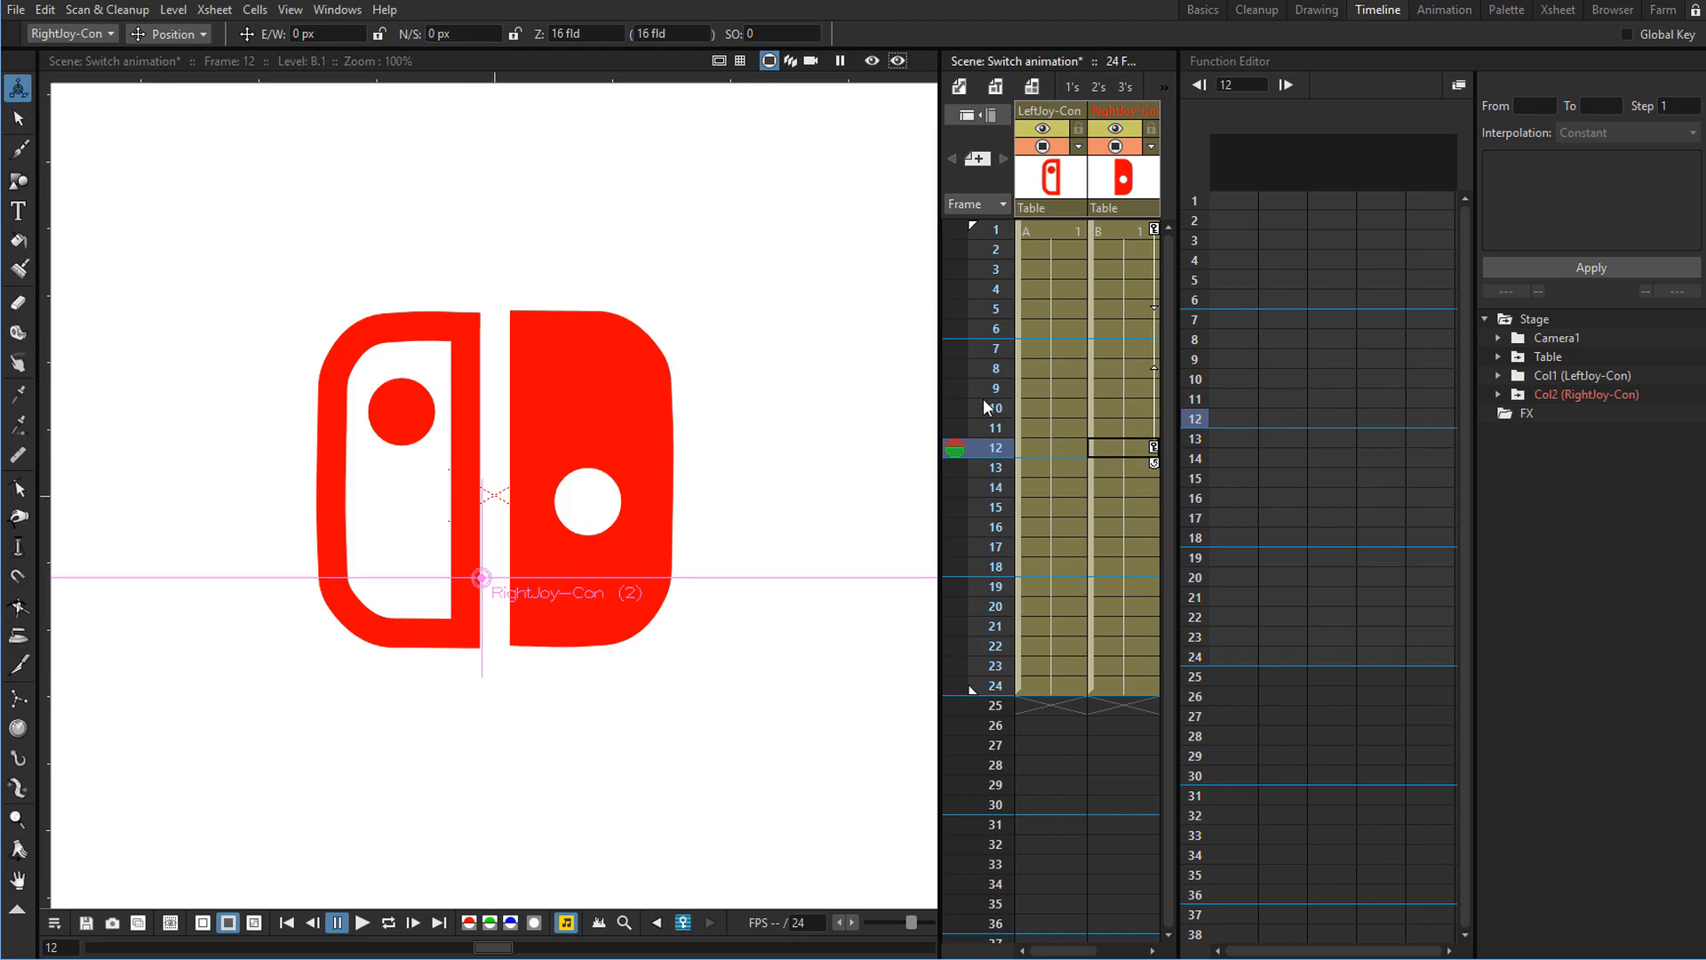
Play the animation and step through frames 1 and 5 to preview the drop.
key("l")
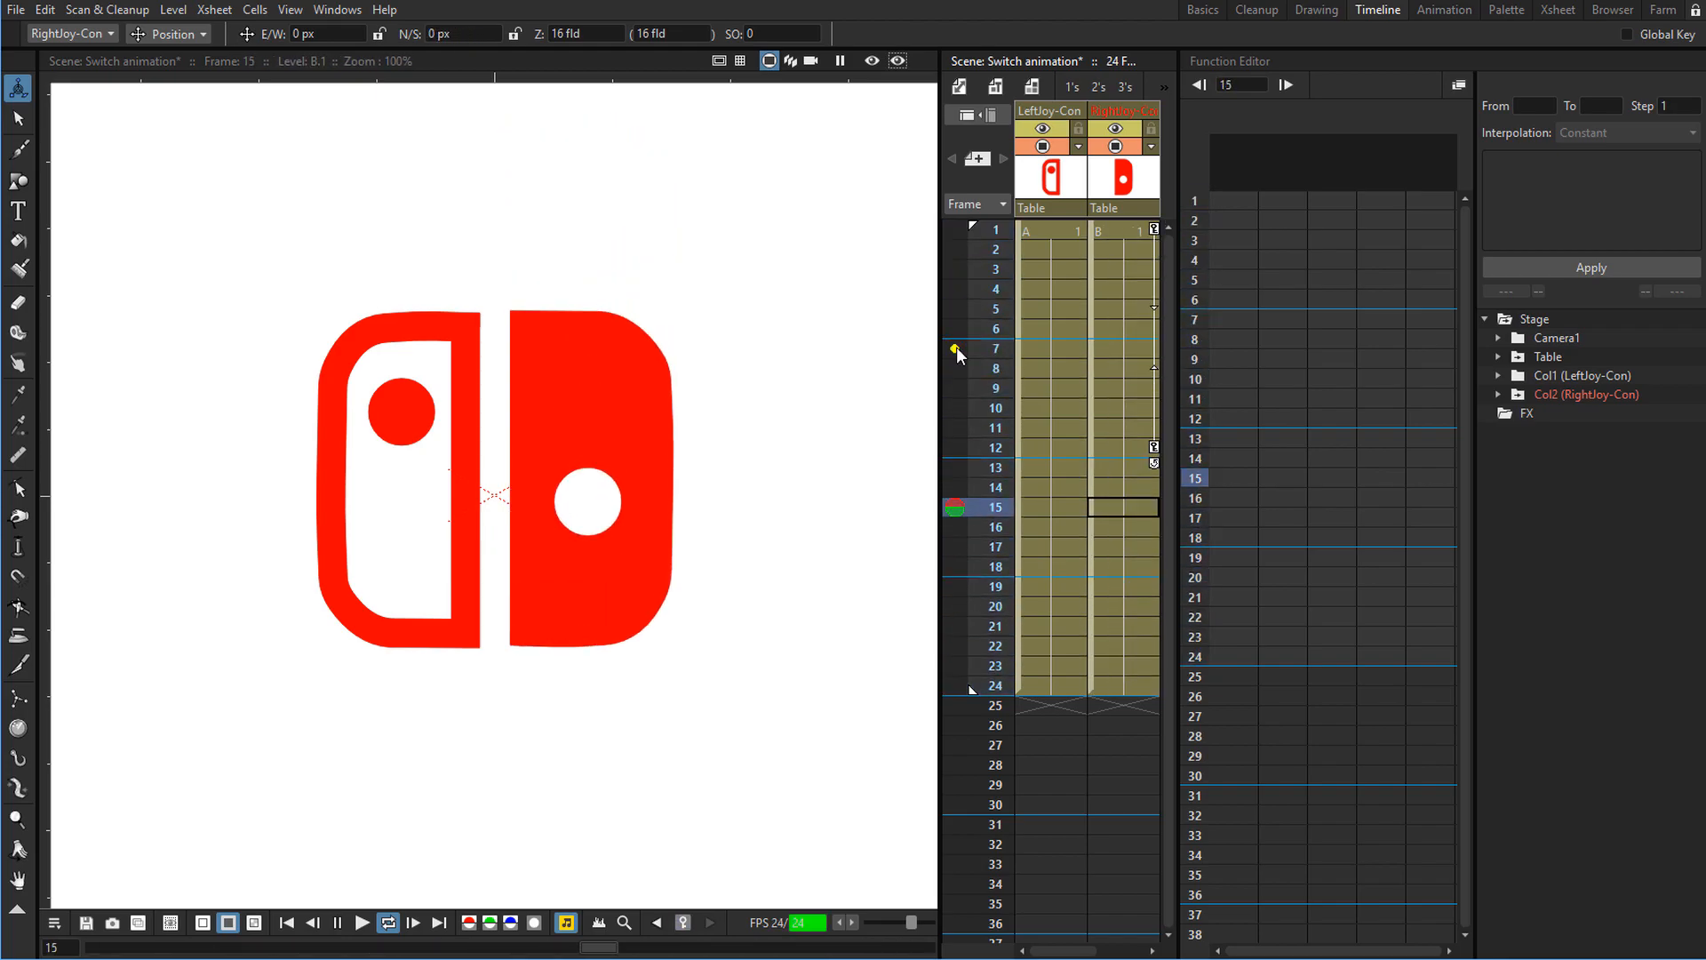
key("l")
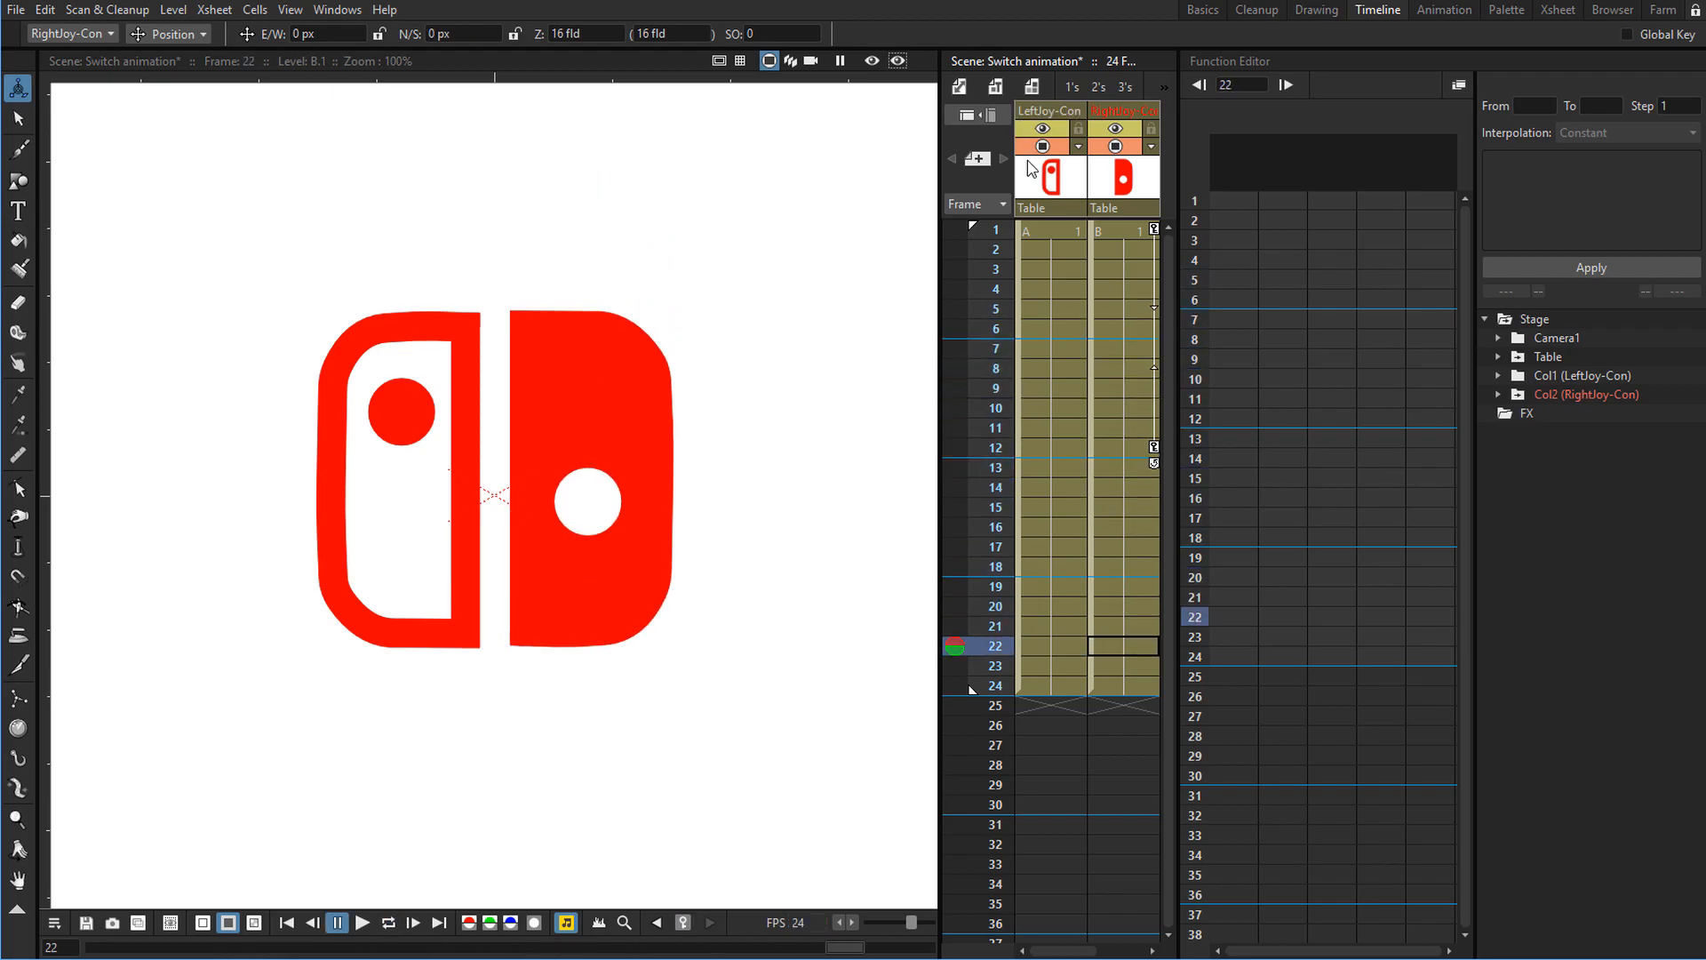
left_click(997, 232)
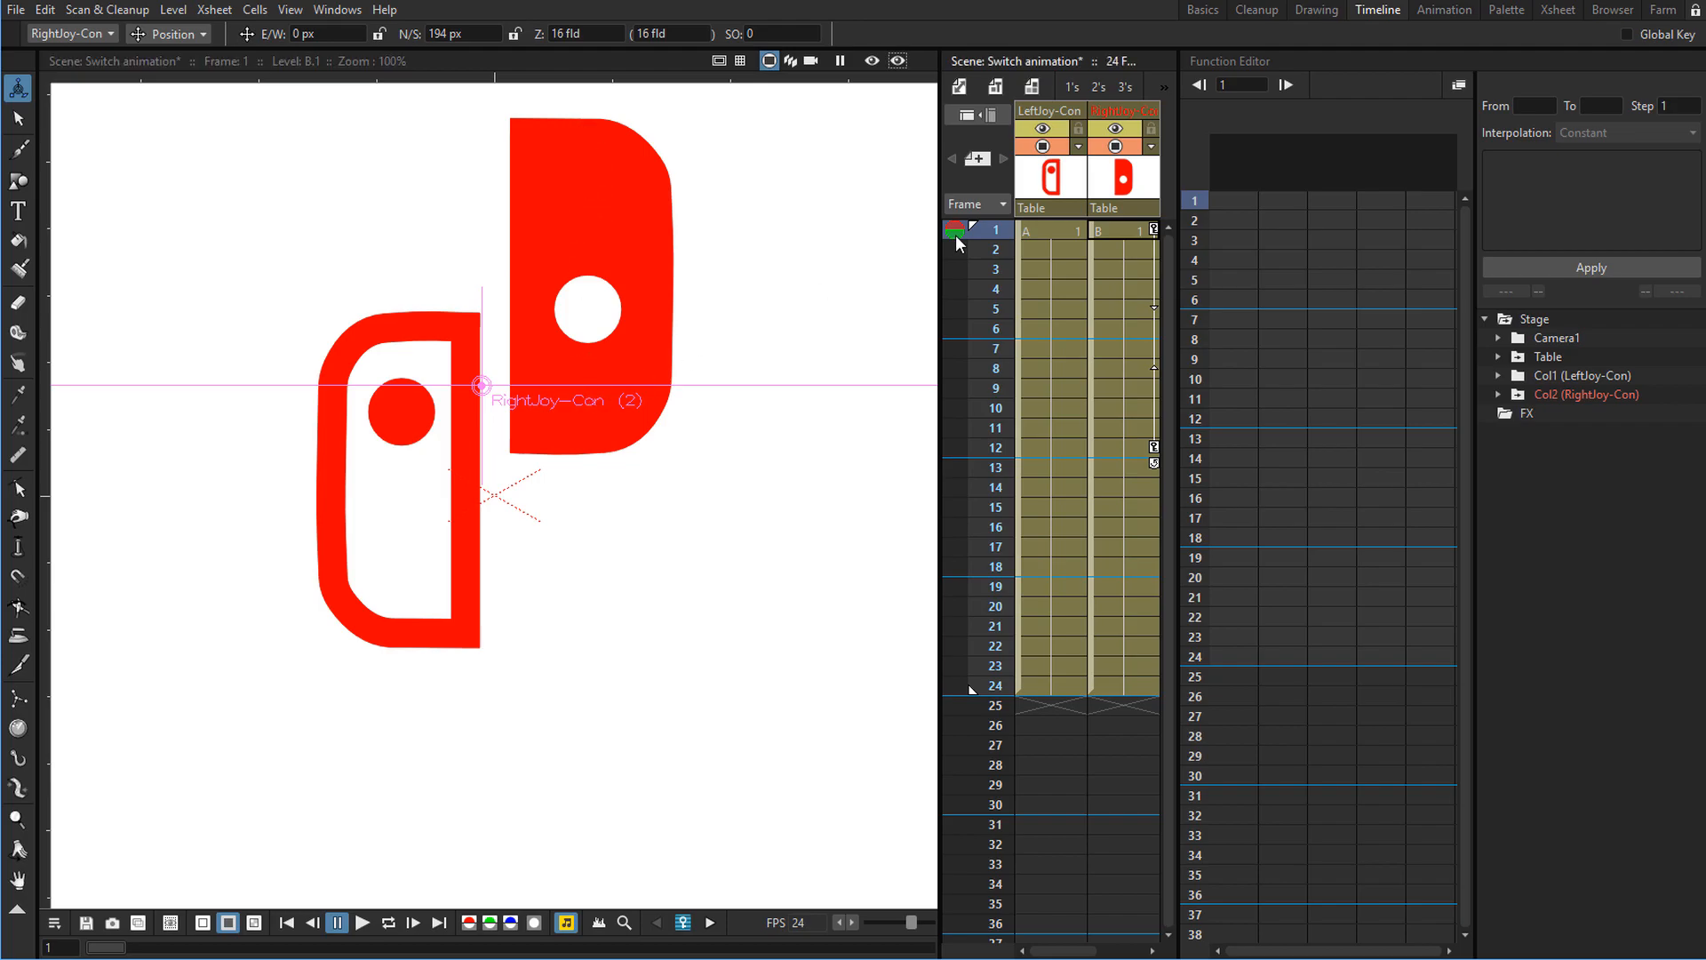
left_click(994, 307)
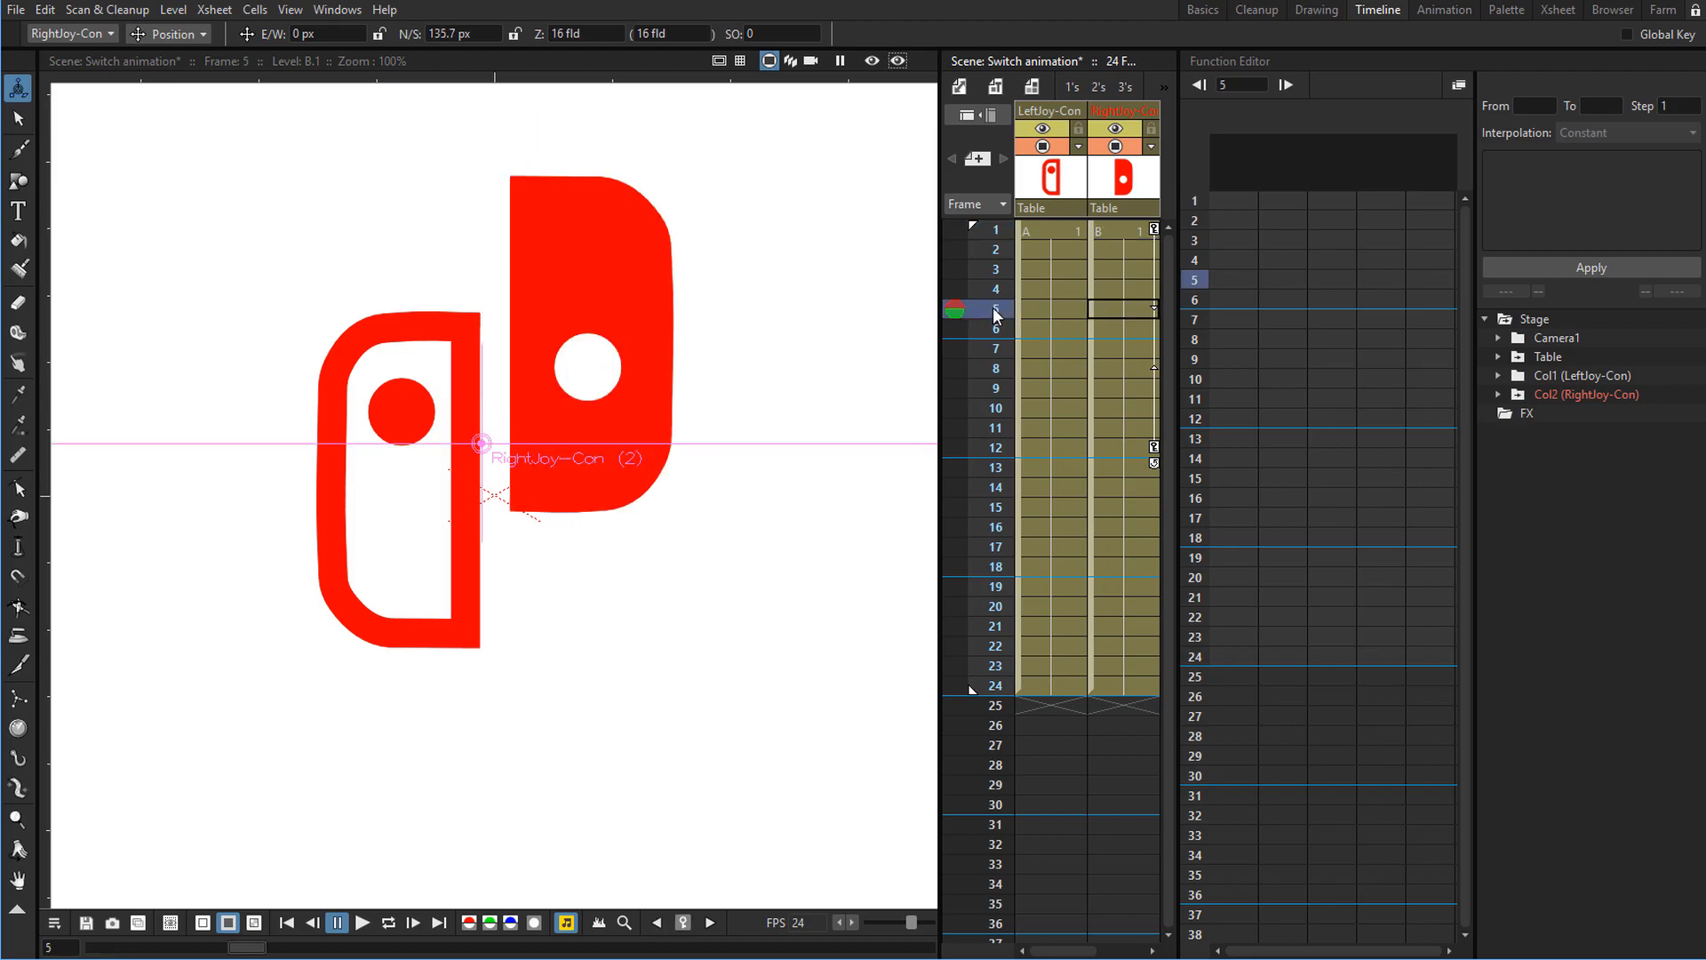
At frame 5, key the right Joy-Con slightly higher, at about 216 px N/S.
left_click(1154, 228)
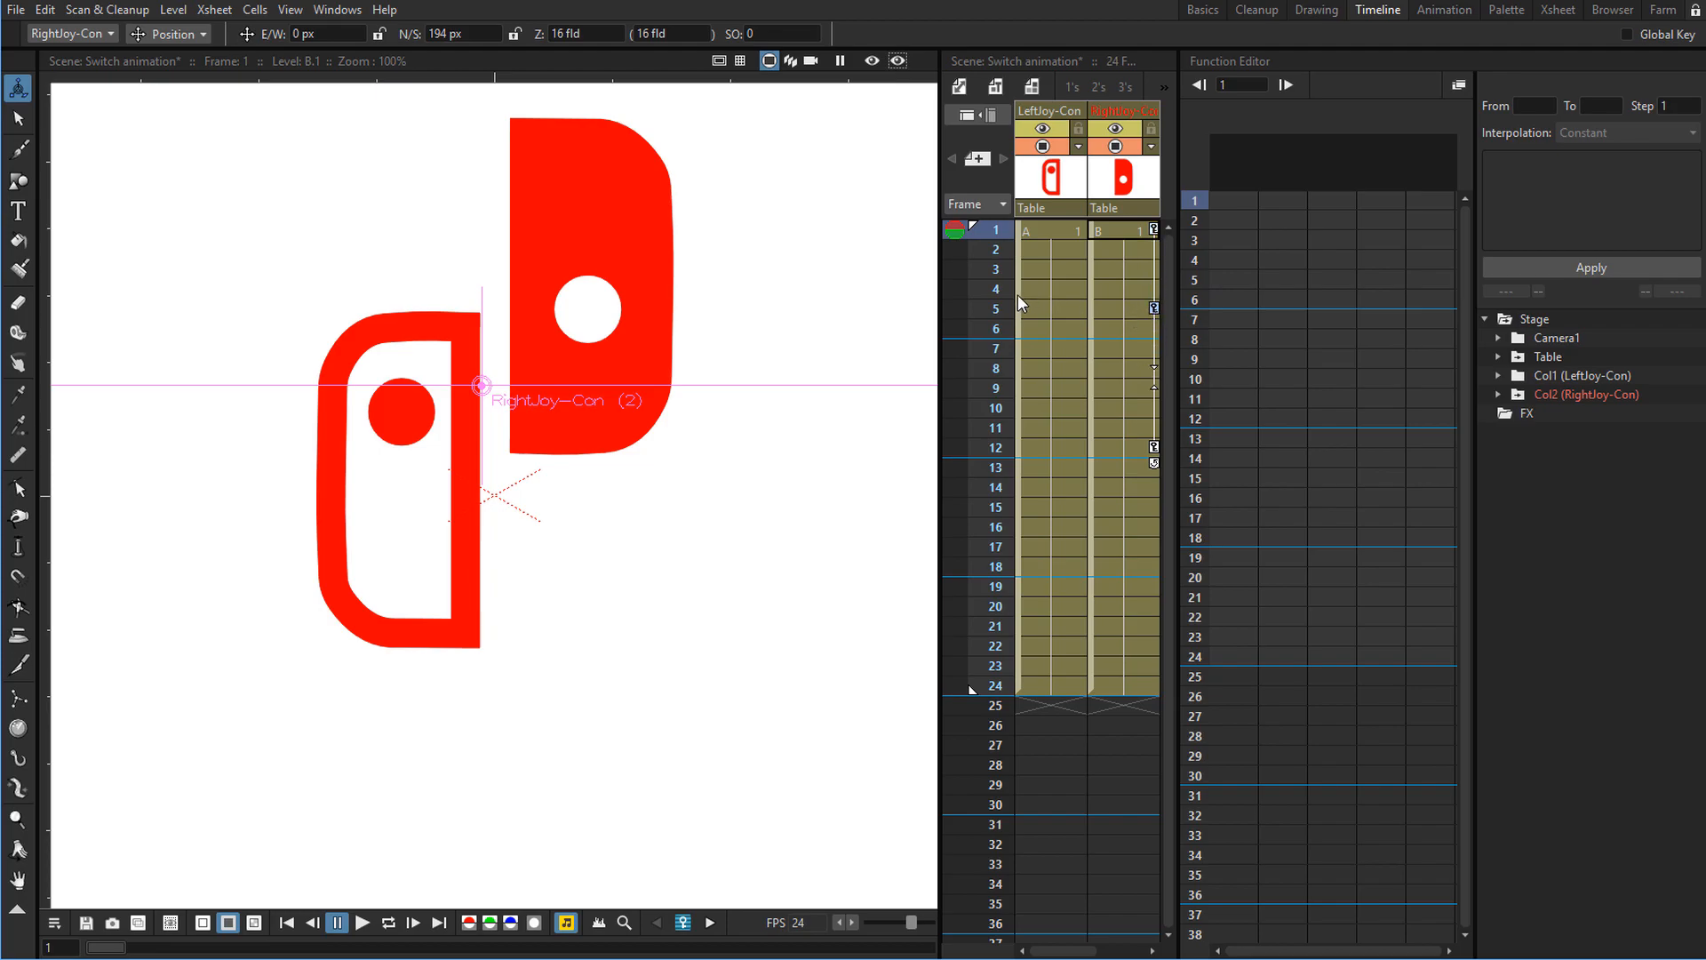
left_click(995, 250)
left_click_drag(992, 253, 990, 308)
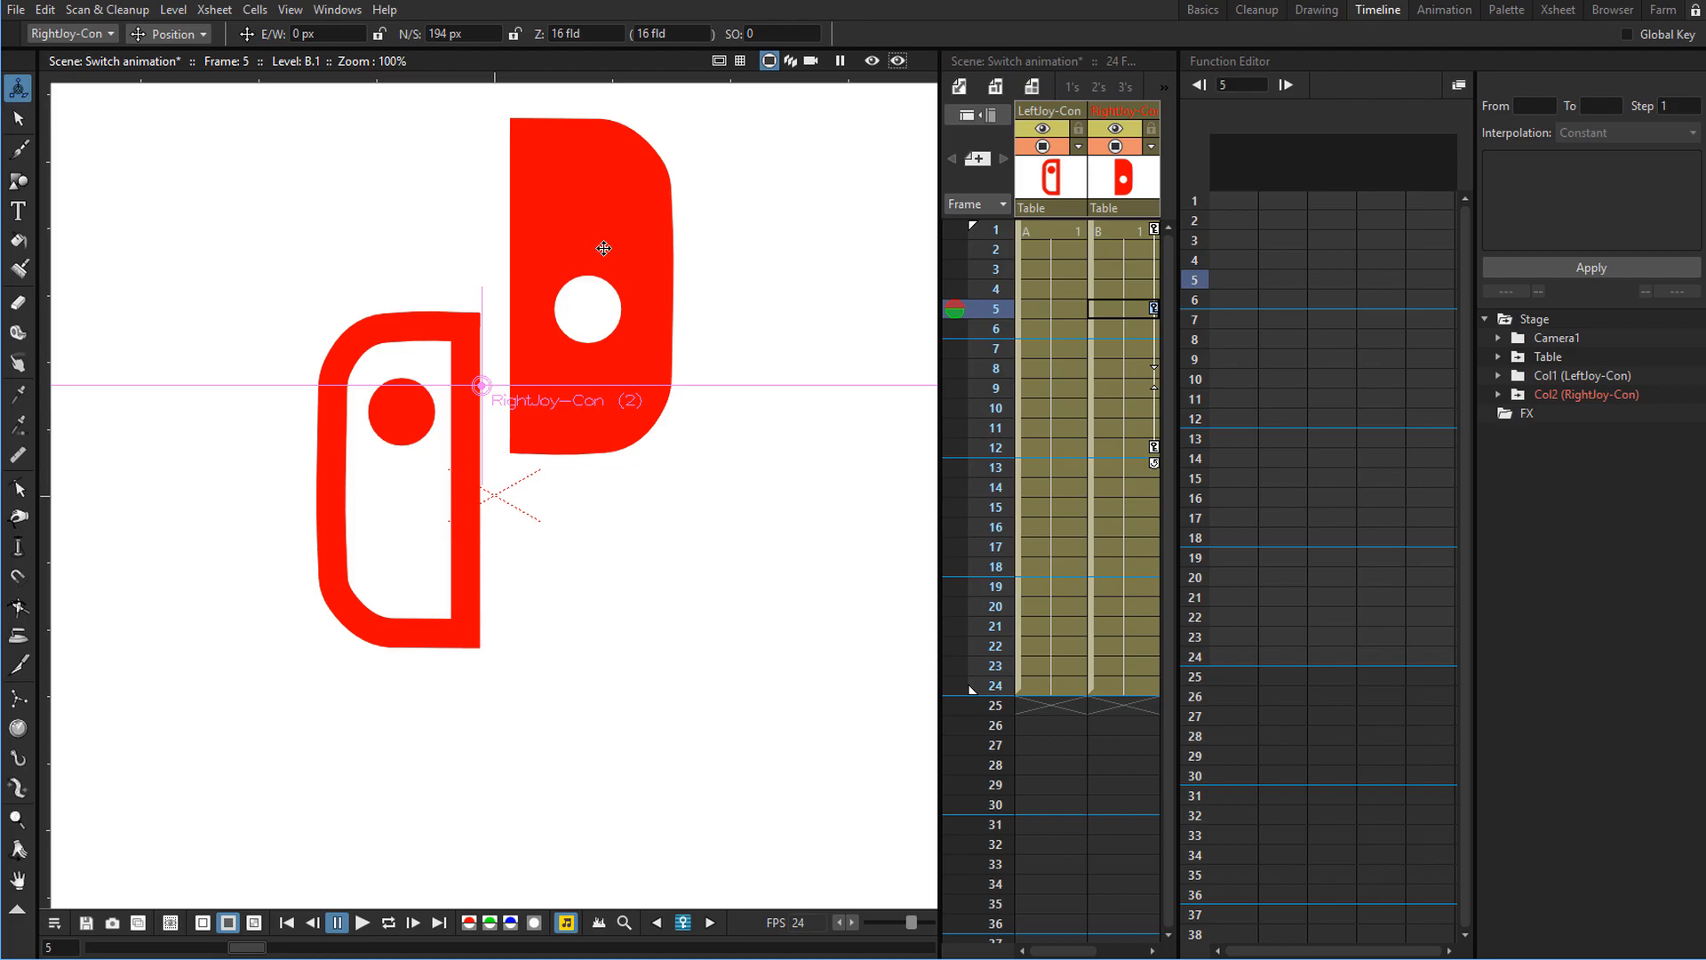
left_click_drag(603, 248, 600, 228)
Play the animation to preview the anticipation rise.
key("l")
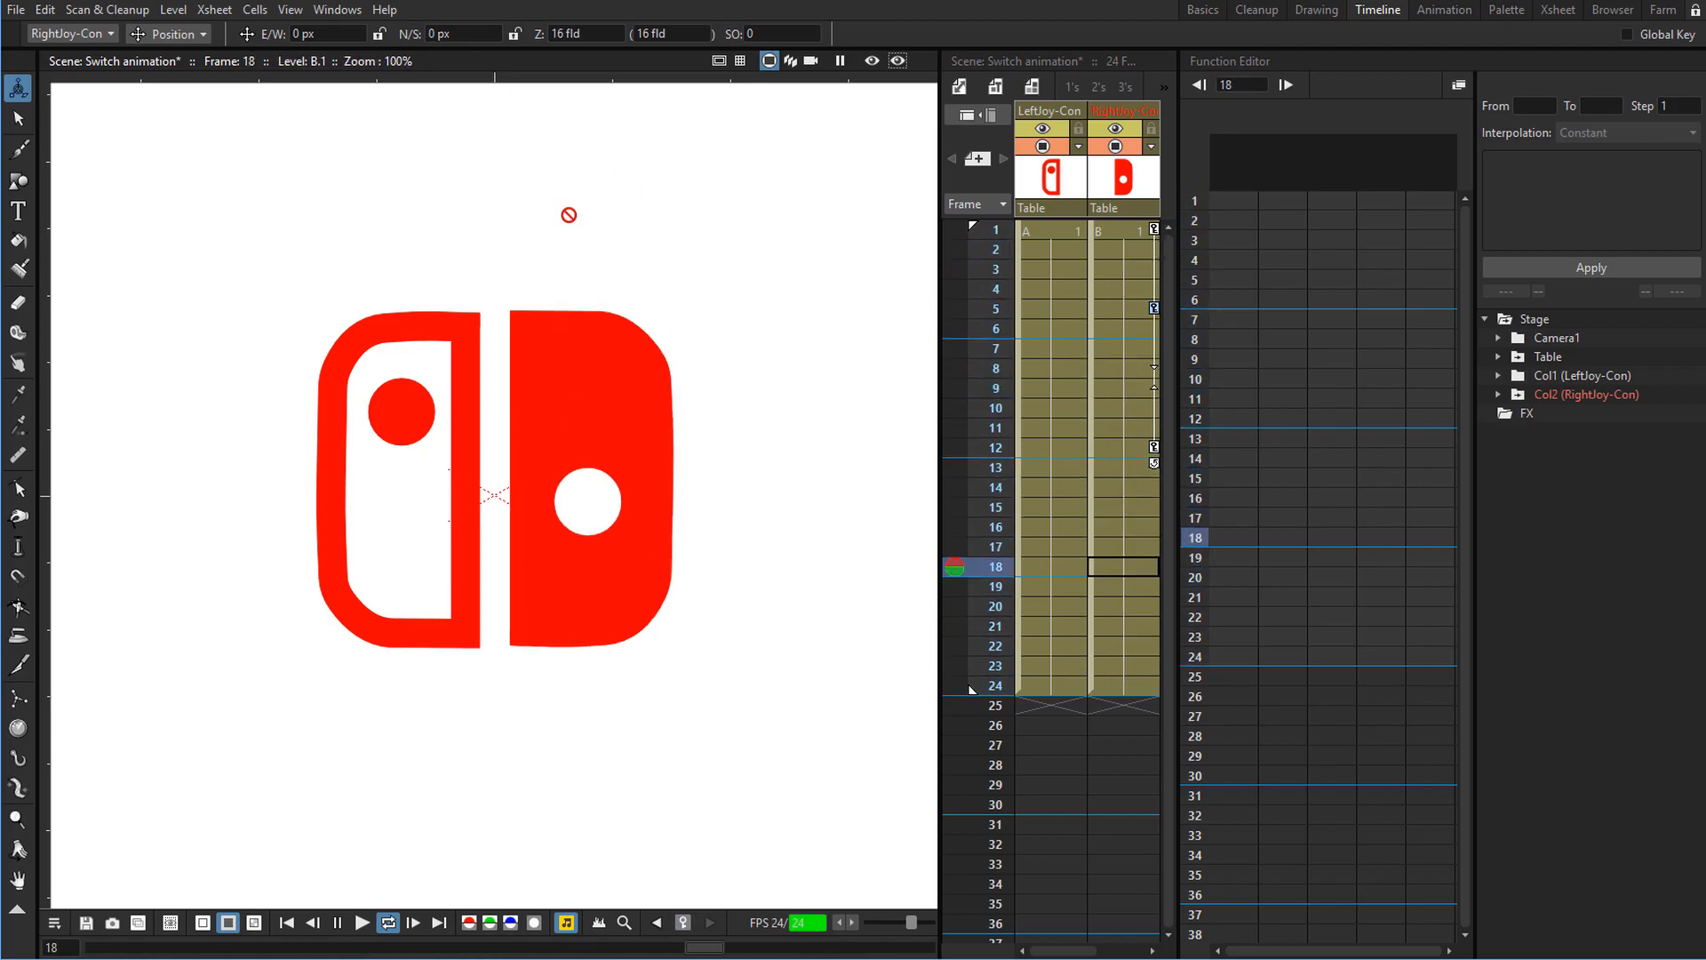
key("shift+p")
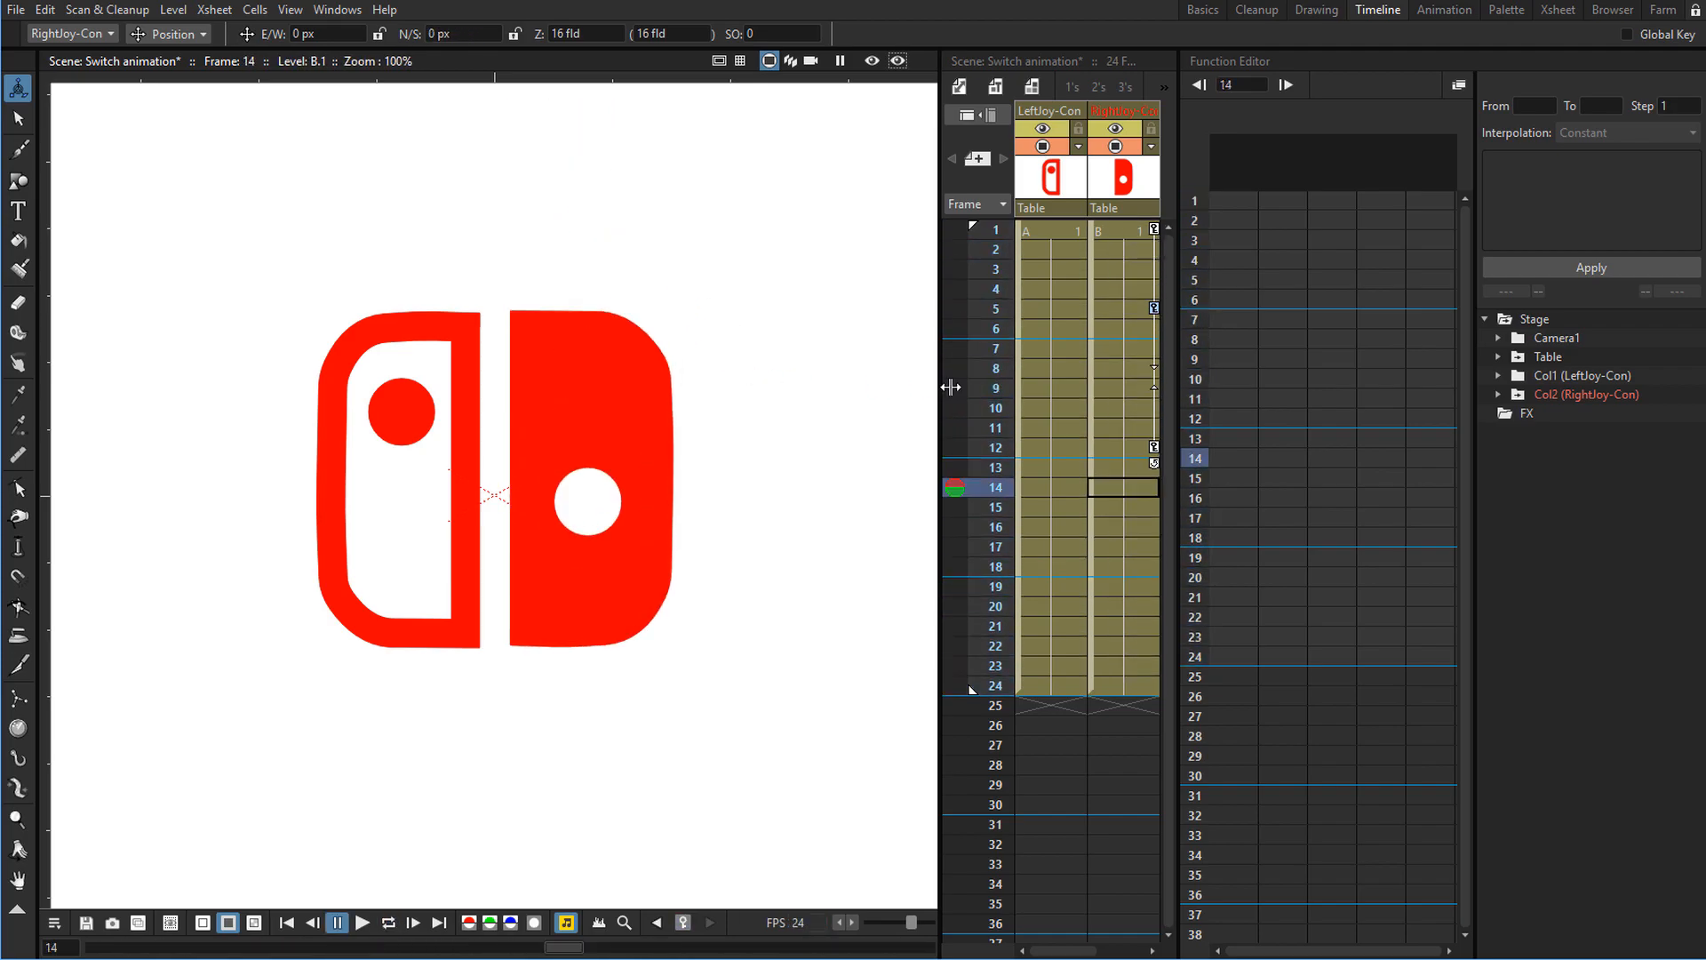
At frame 9, move the right Joy-Con down past its resting spot to about -33 px for an overshoot.
left_click_drag(997, 238, 992, 449)
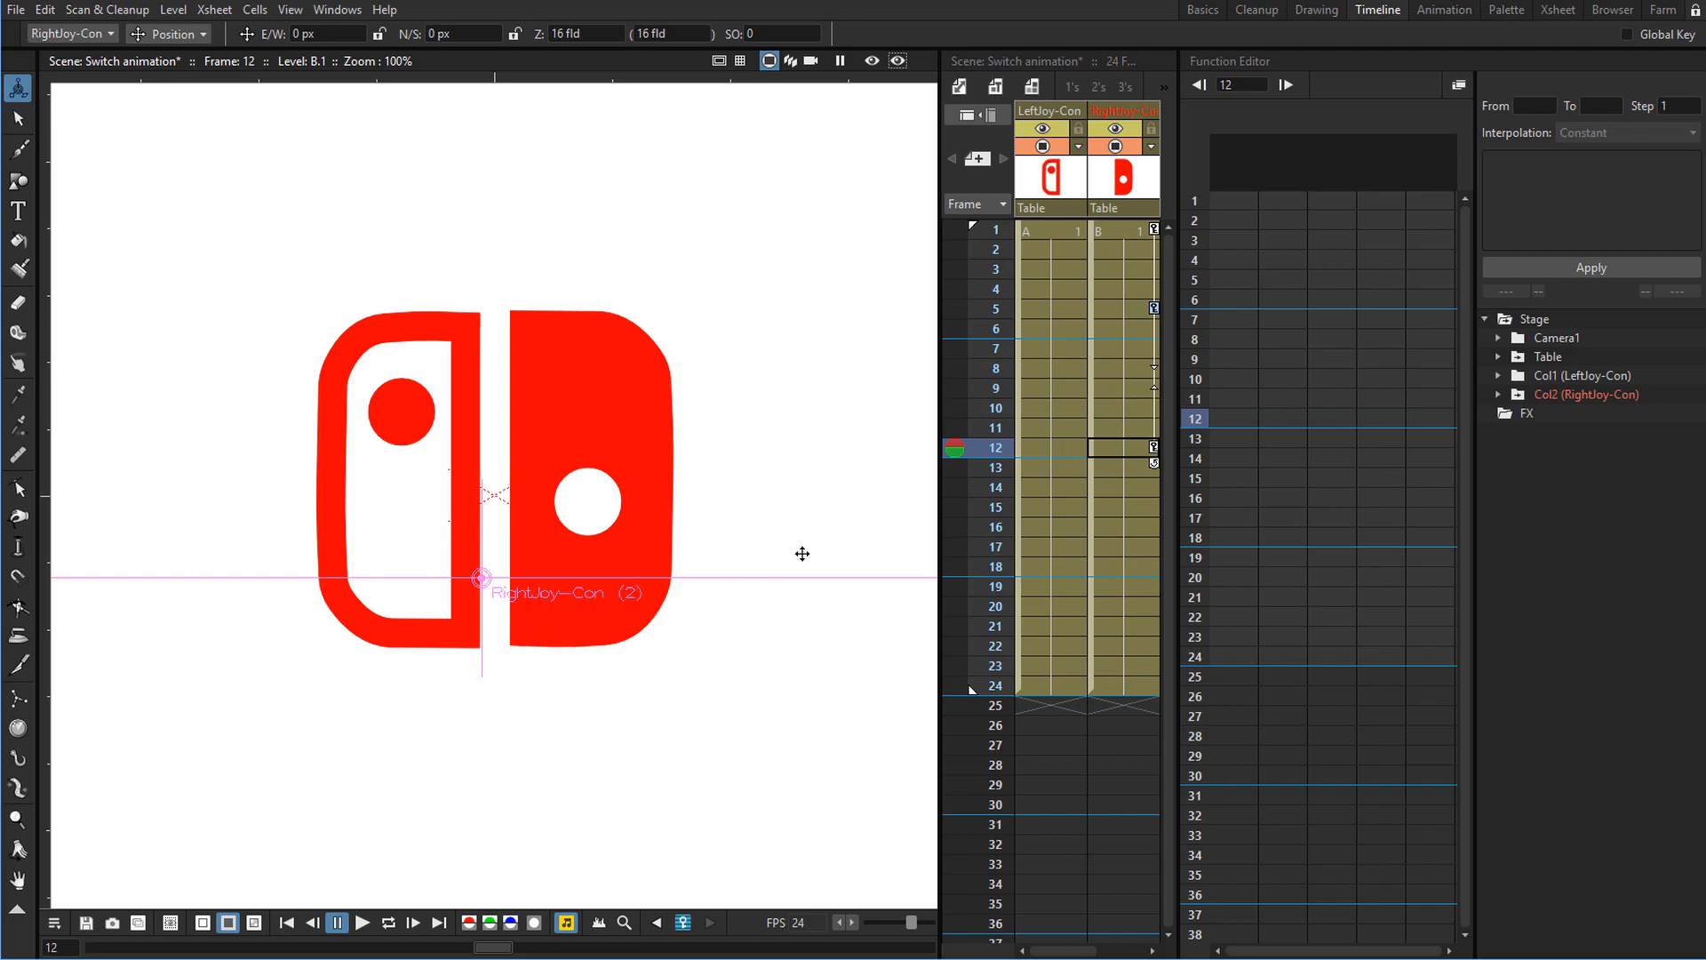
left_click_drag(997, 454, 999, 391)
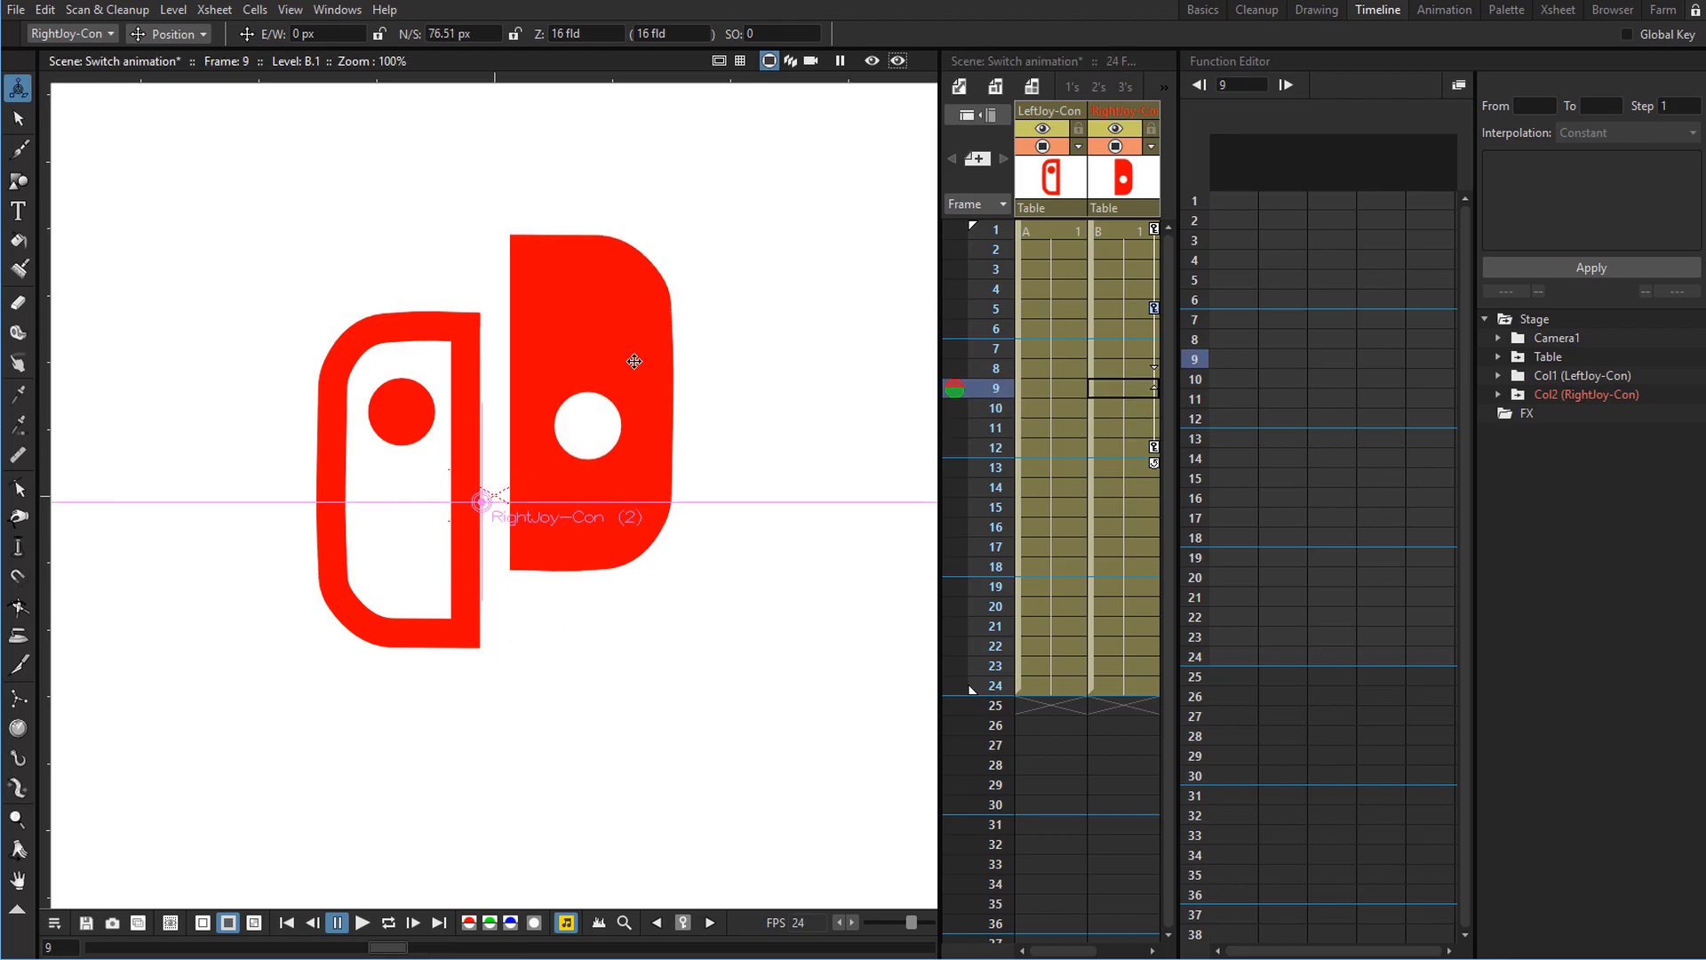
left_click_drag(635, 361, 607, 470)
Play the animation to preview the overshoot.
key("l")
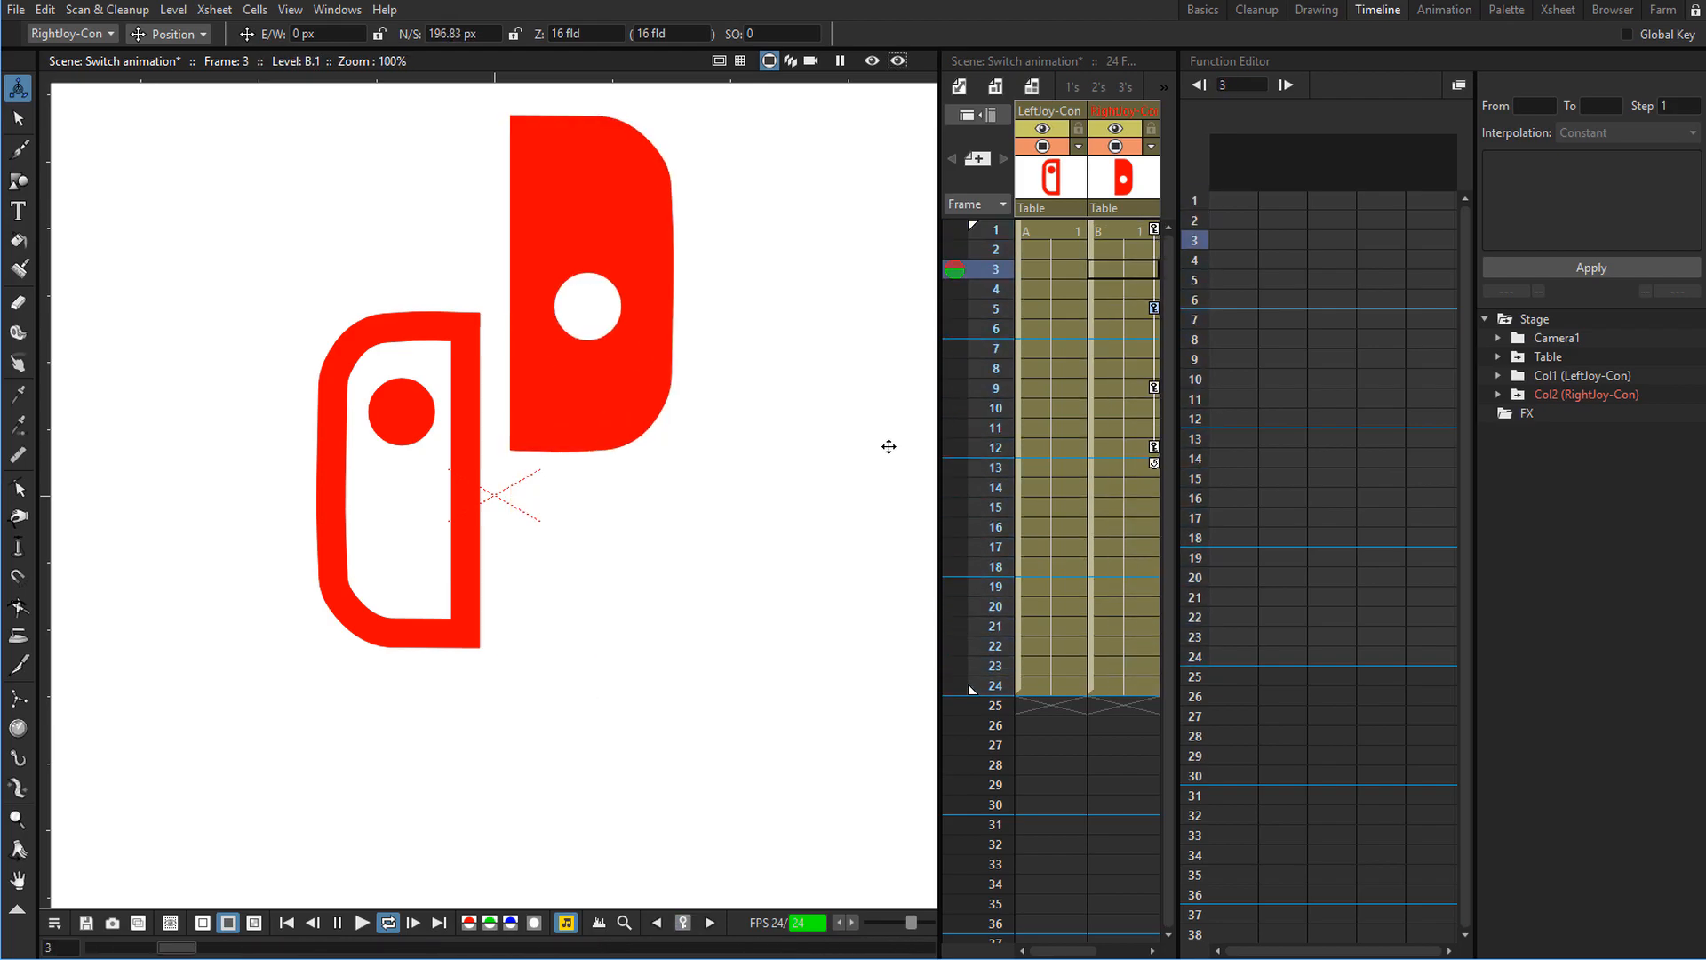
key("l")
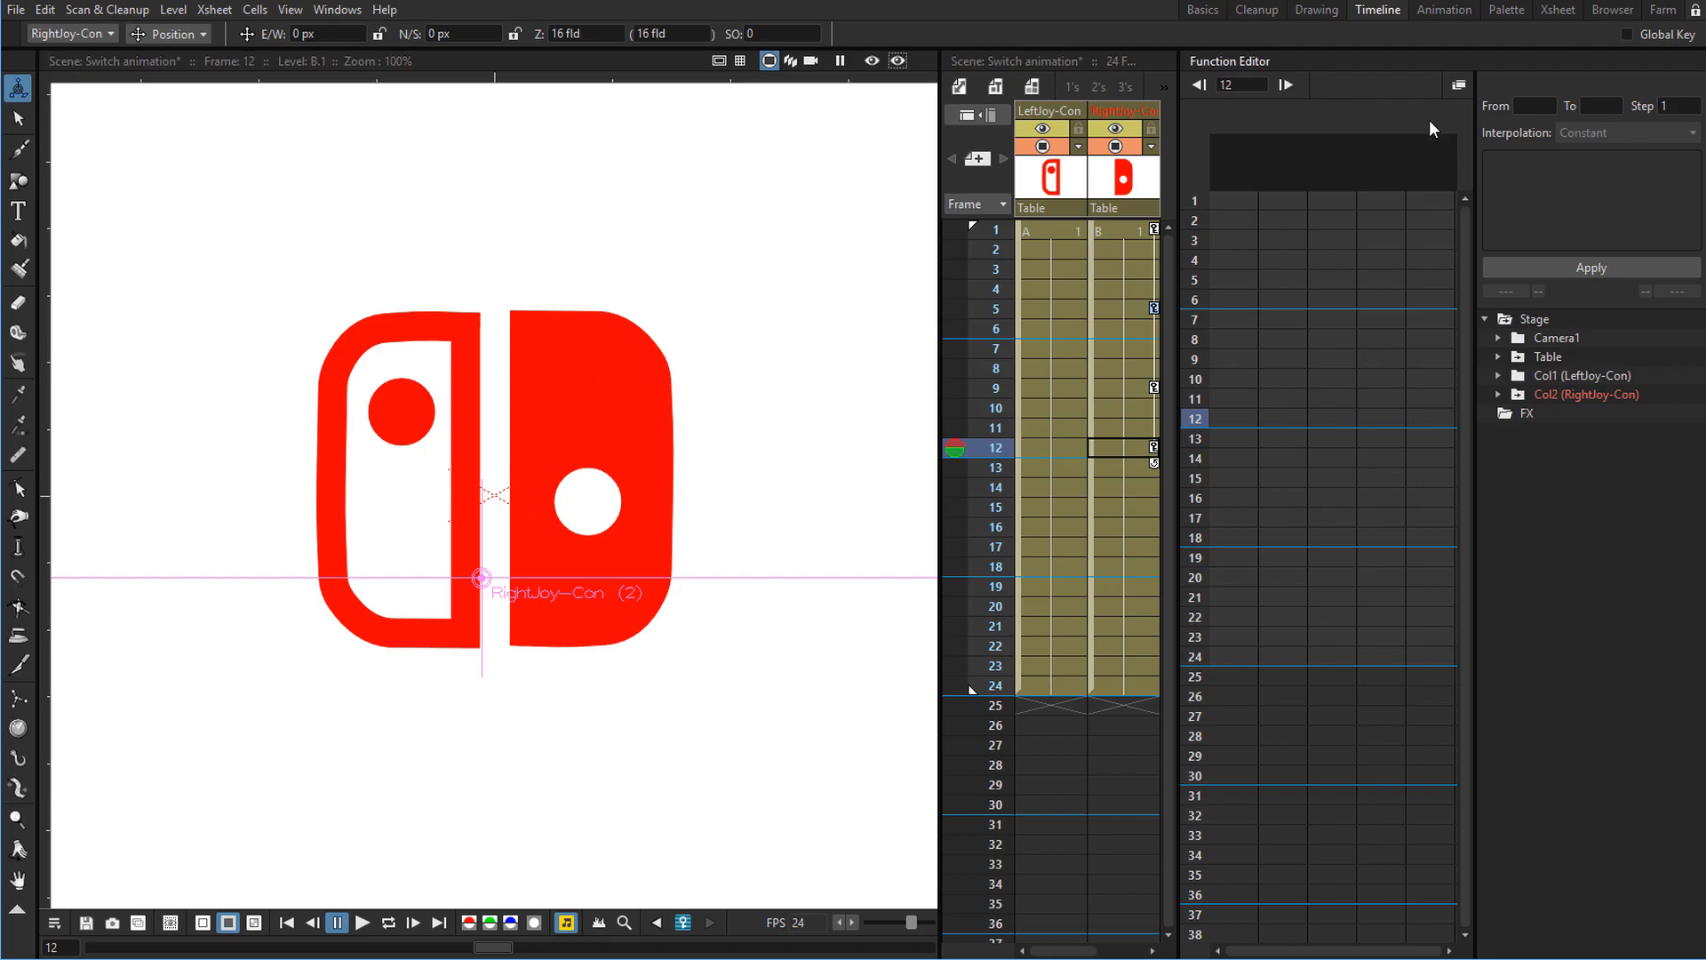
Open the Function Curves window, show the right Joy-Con's N/S curve and fit it into view.
left_click(1457, 87)
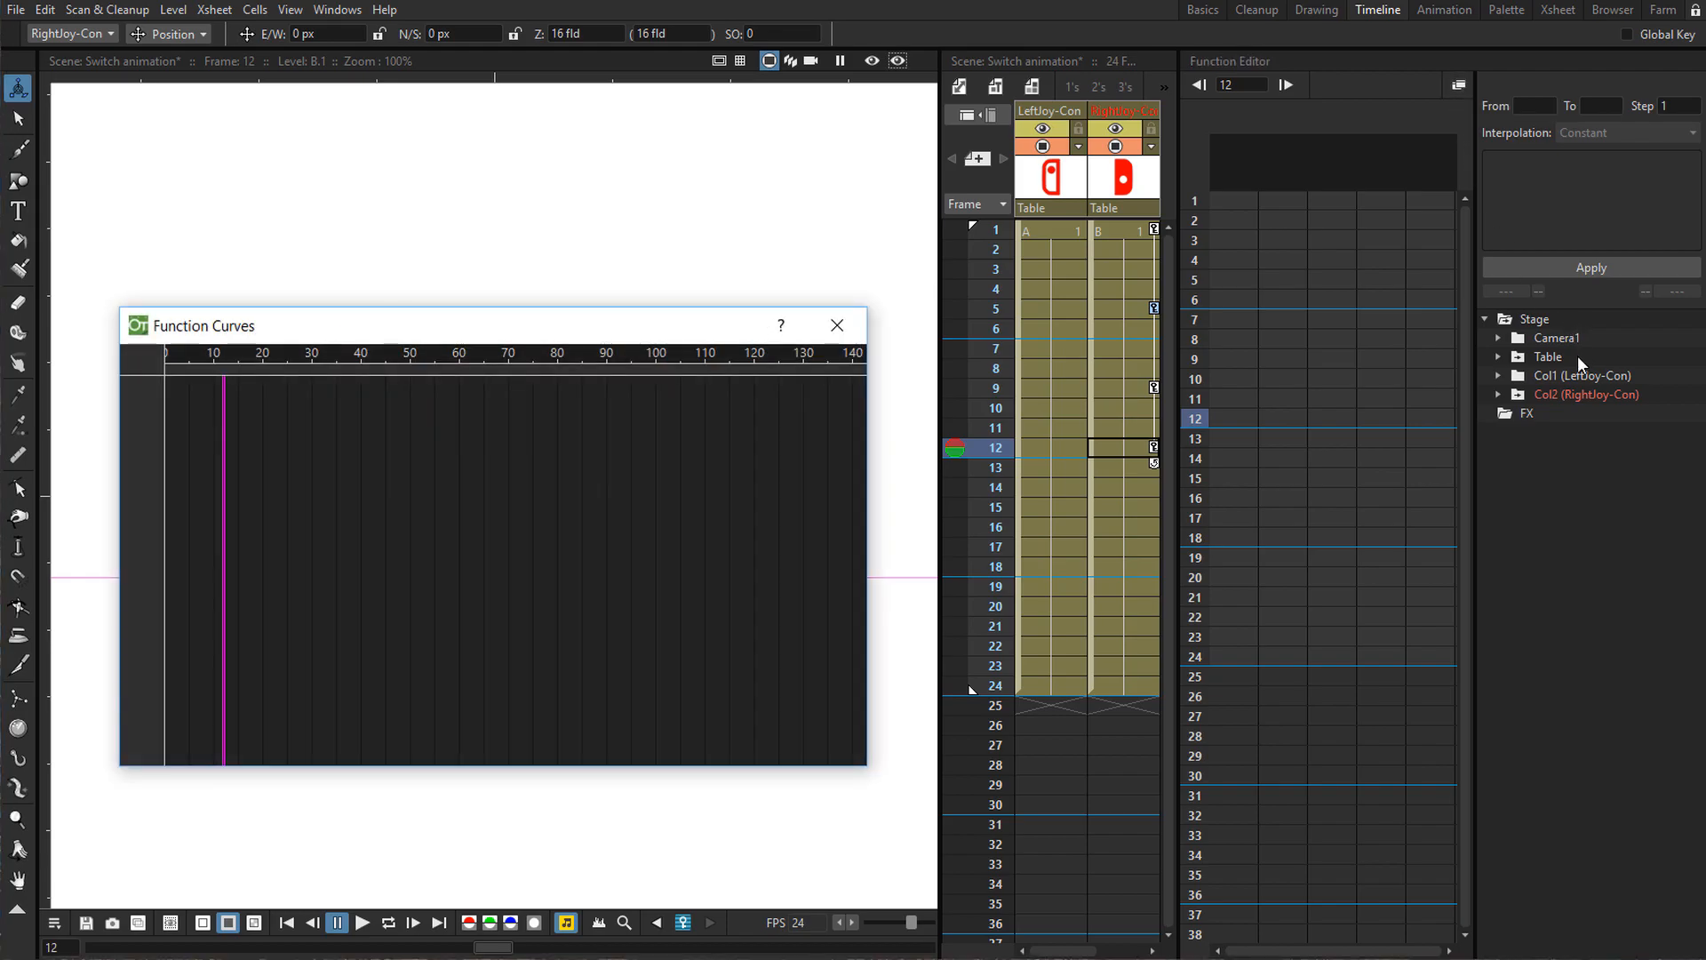
left_click(1498, 394)
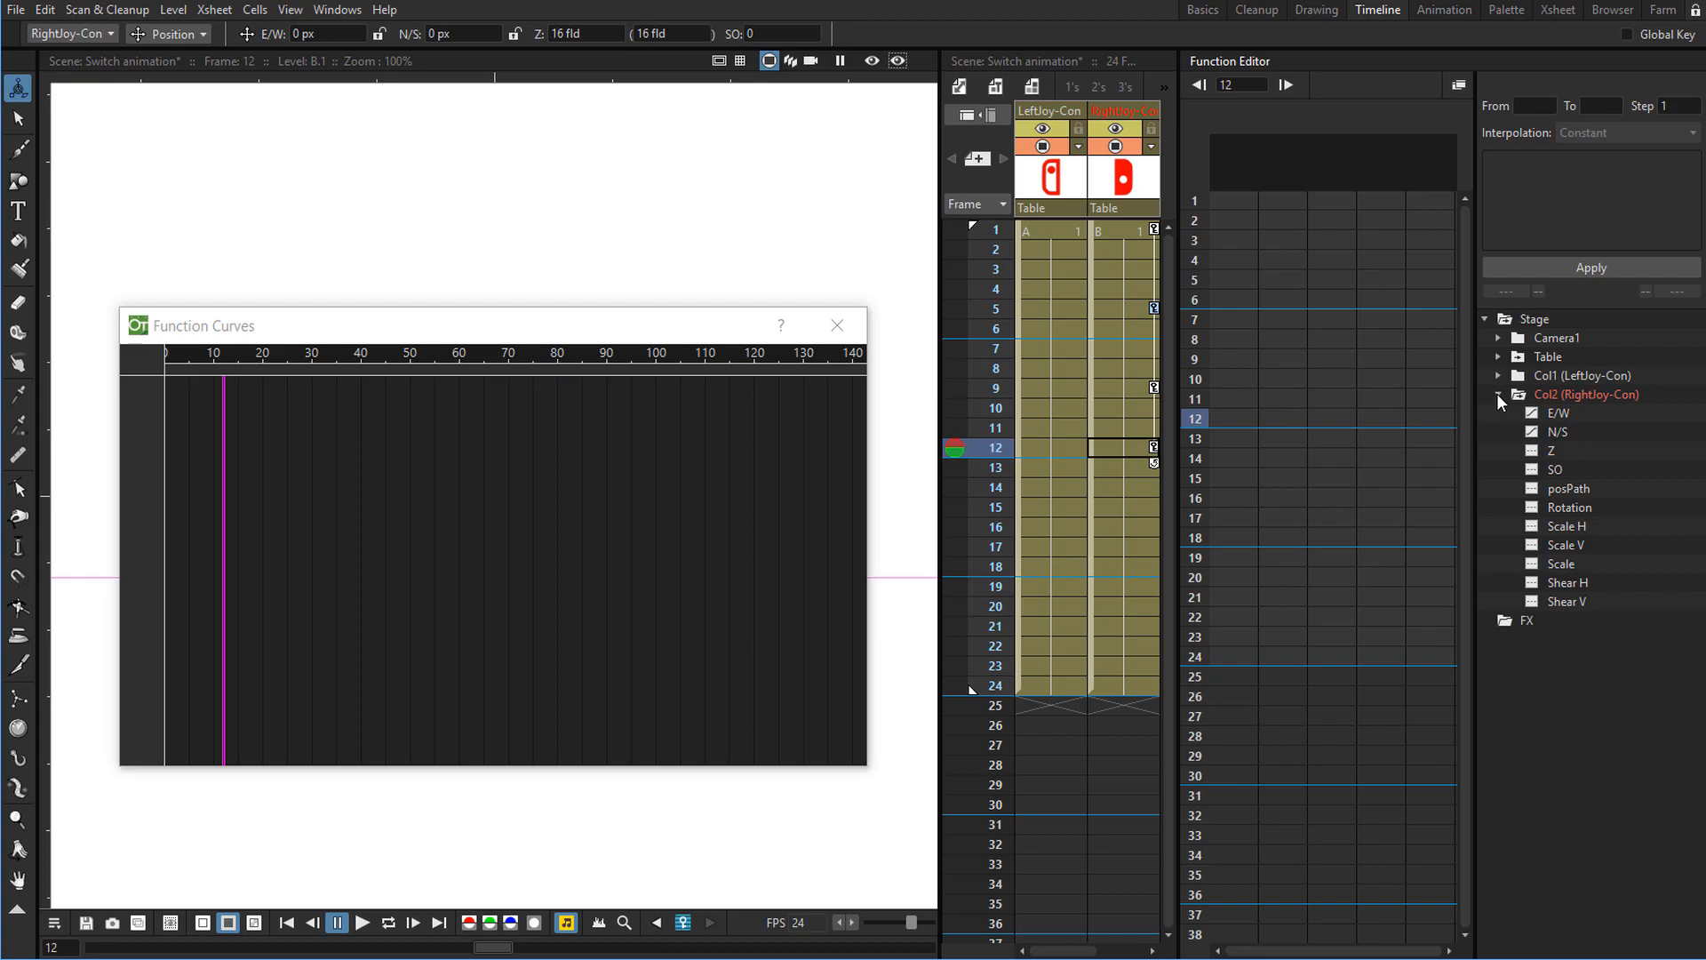
left_click(1560, 432)
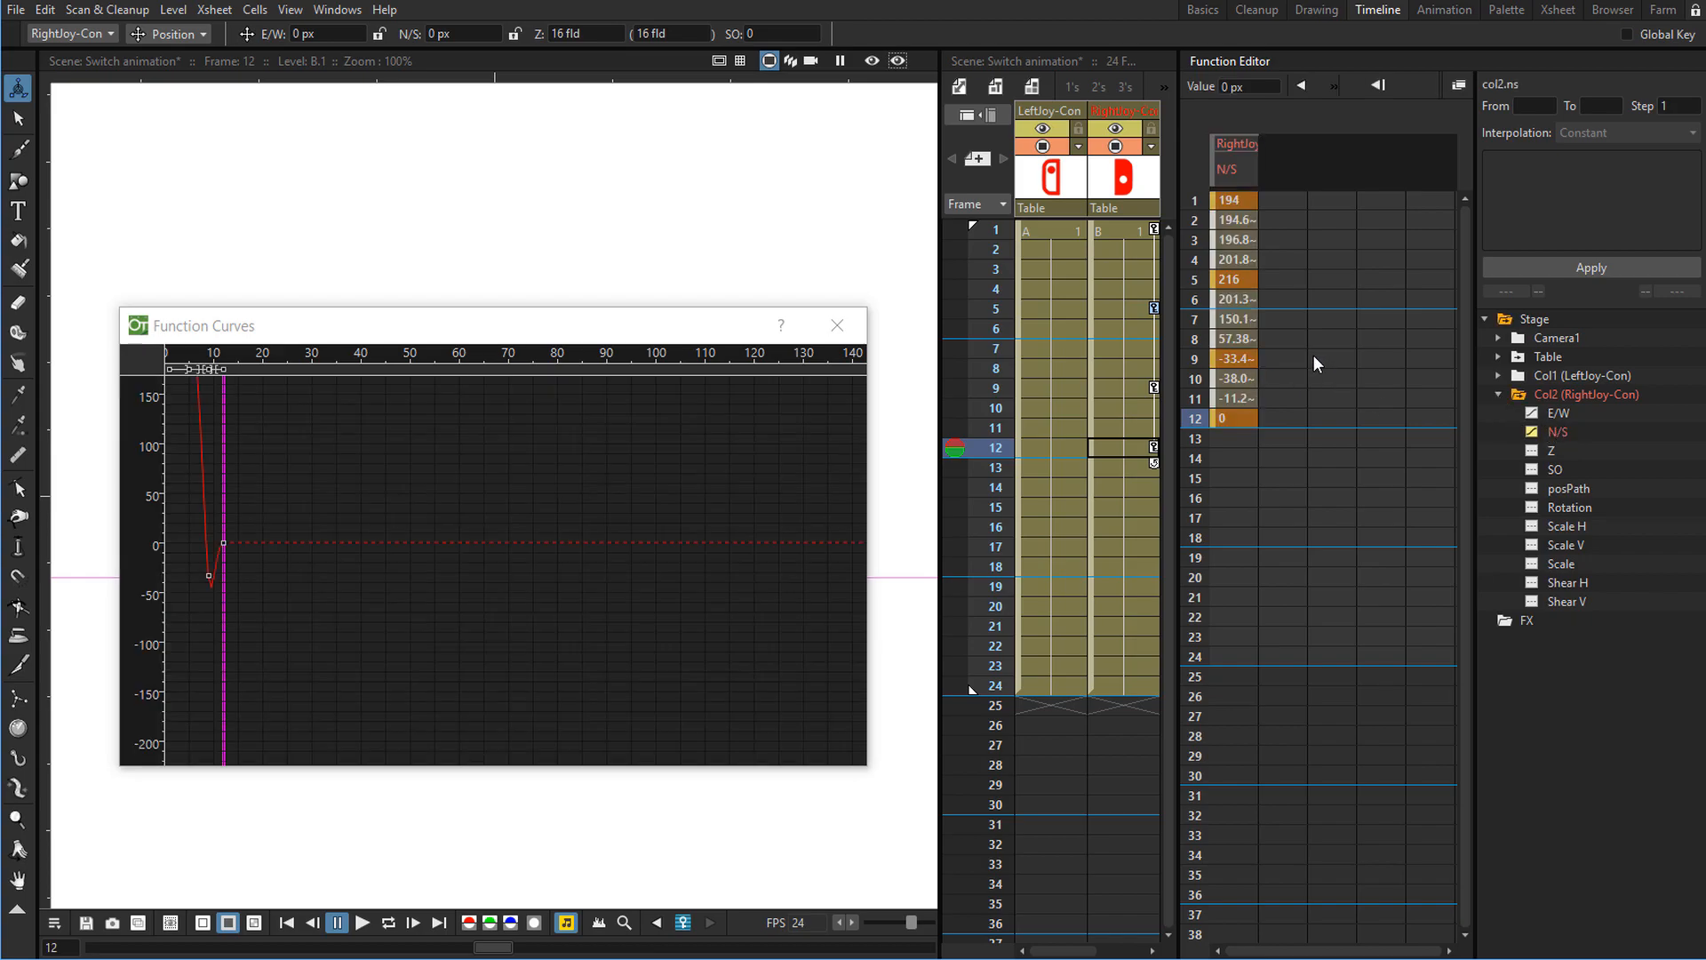
right_click(252, 525)
left_click(271, 579)
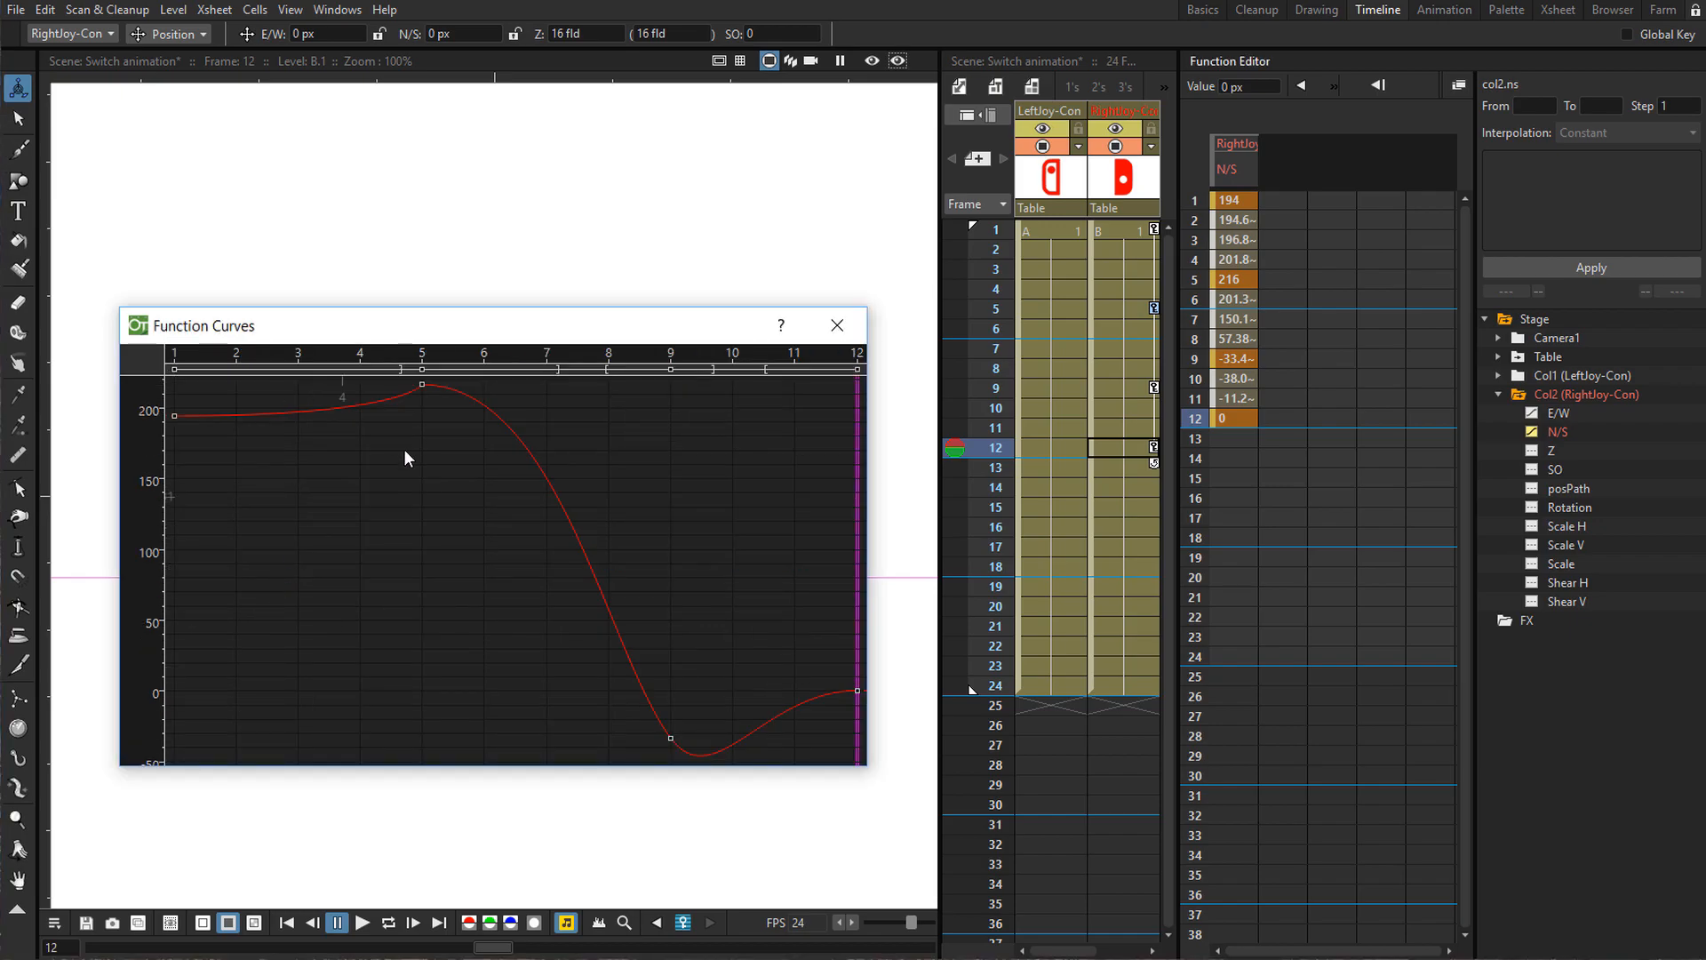
left_click_drag(492, 311, 1238, 250)
scroll(1150, 397, "down", 5)
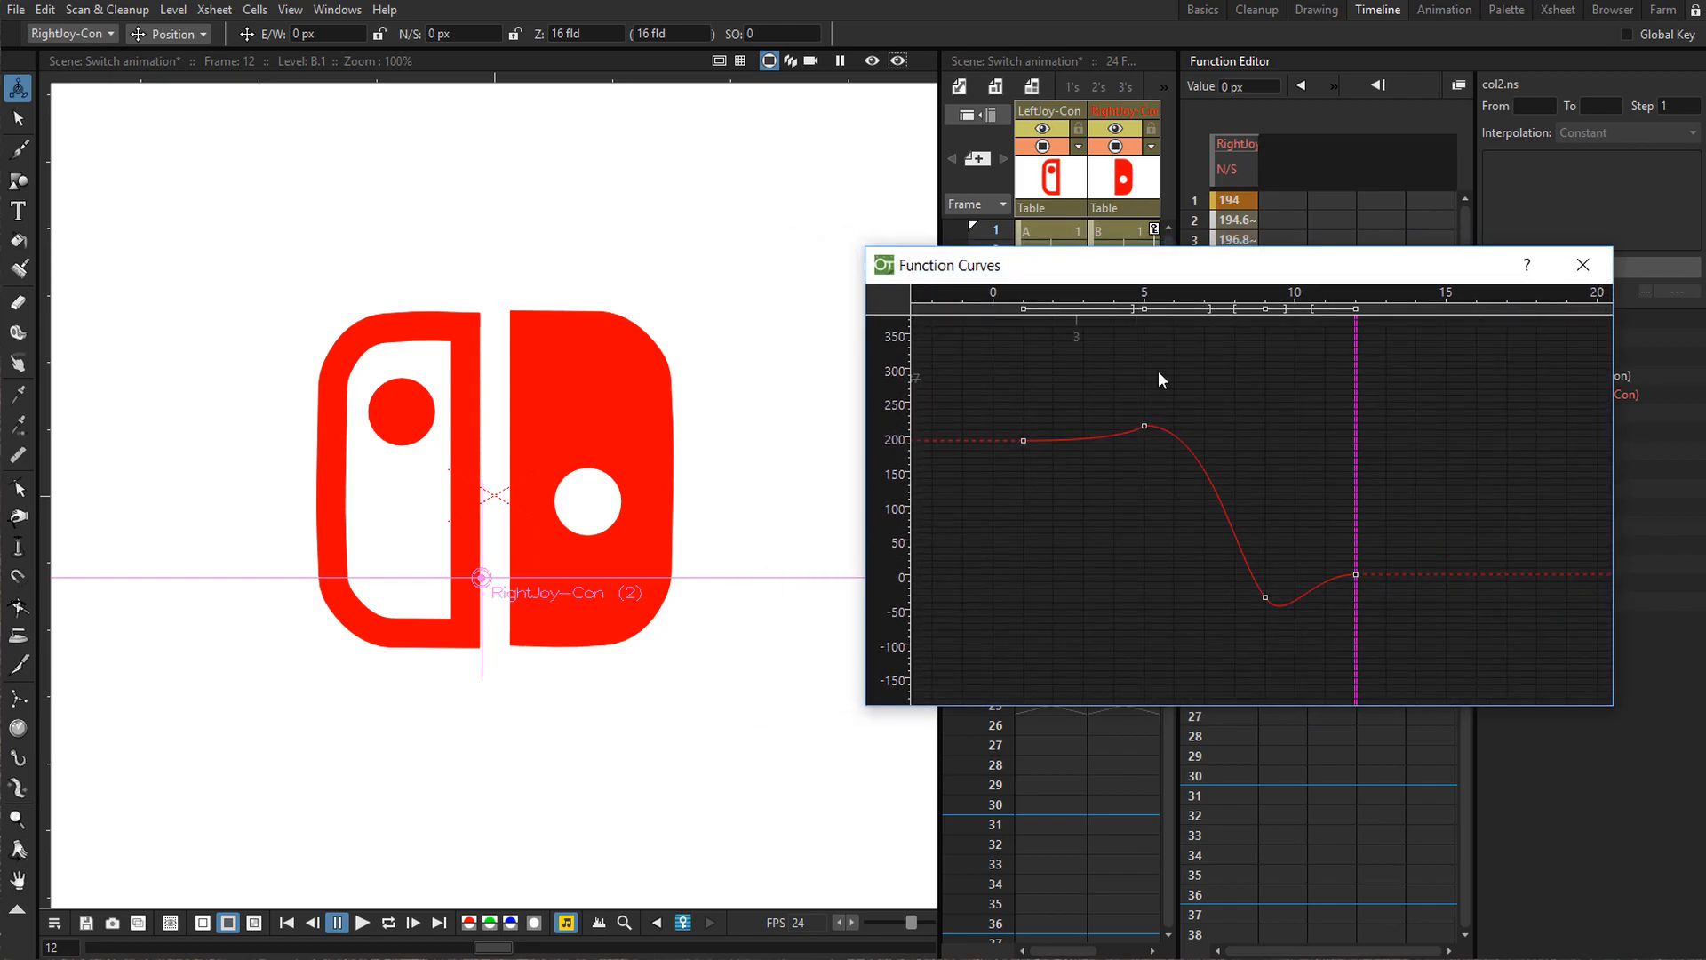
Select the frame 5 keyframe on the N/S curve to inspect its speed handles.
left_click_drag(1352, 387, 1149, 429)
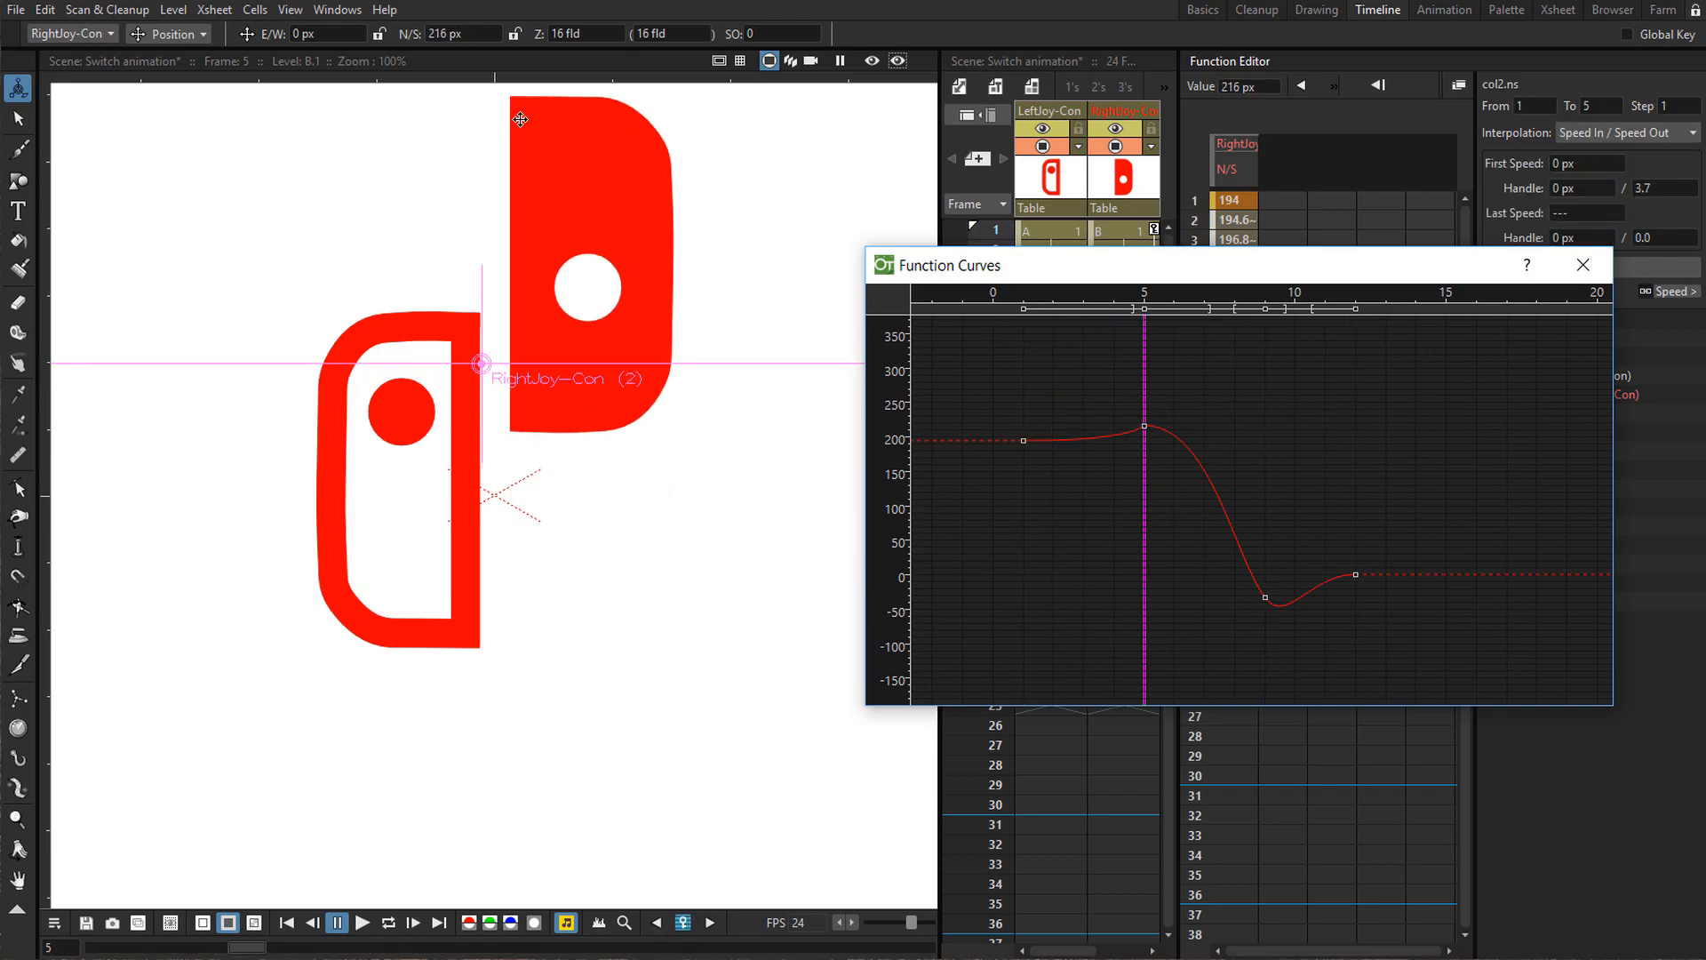
mouse_move(1143, 485)
left_mouse_down()
mouse_move(1058, 483)
mouse_move(1148, 480)
left_mouse_up()
left_click(1144, 428)
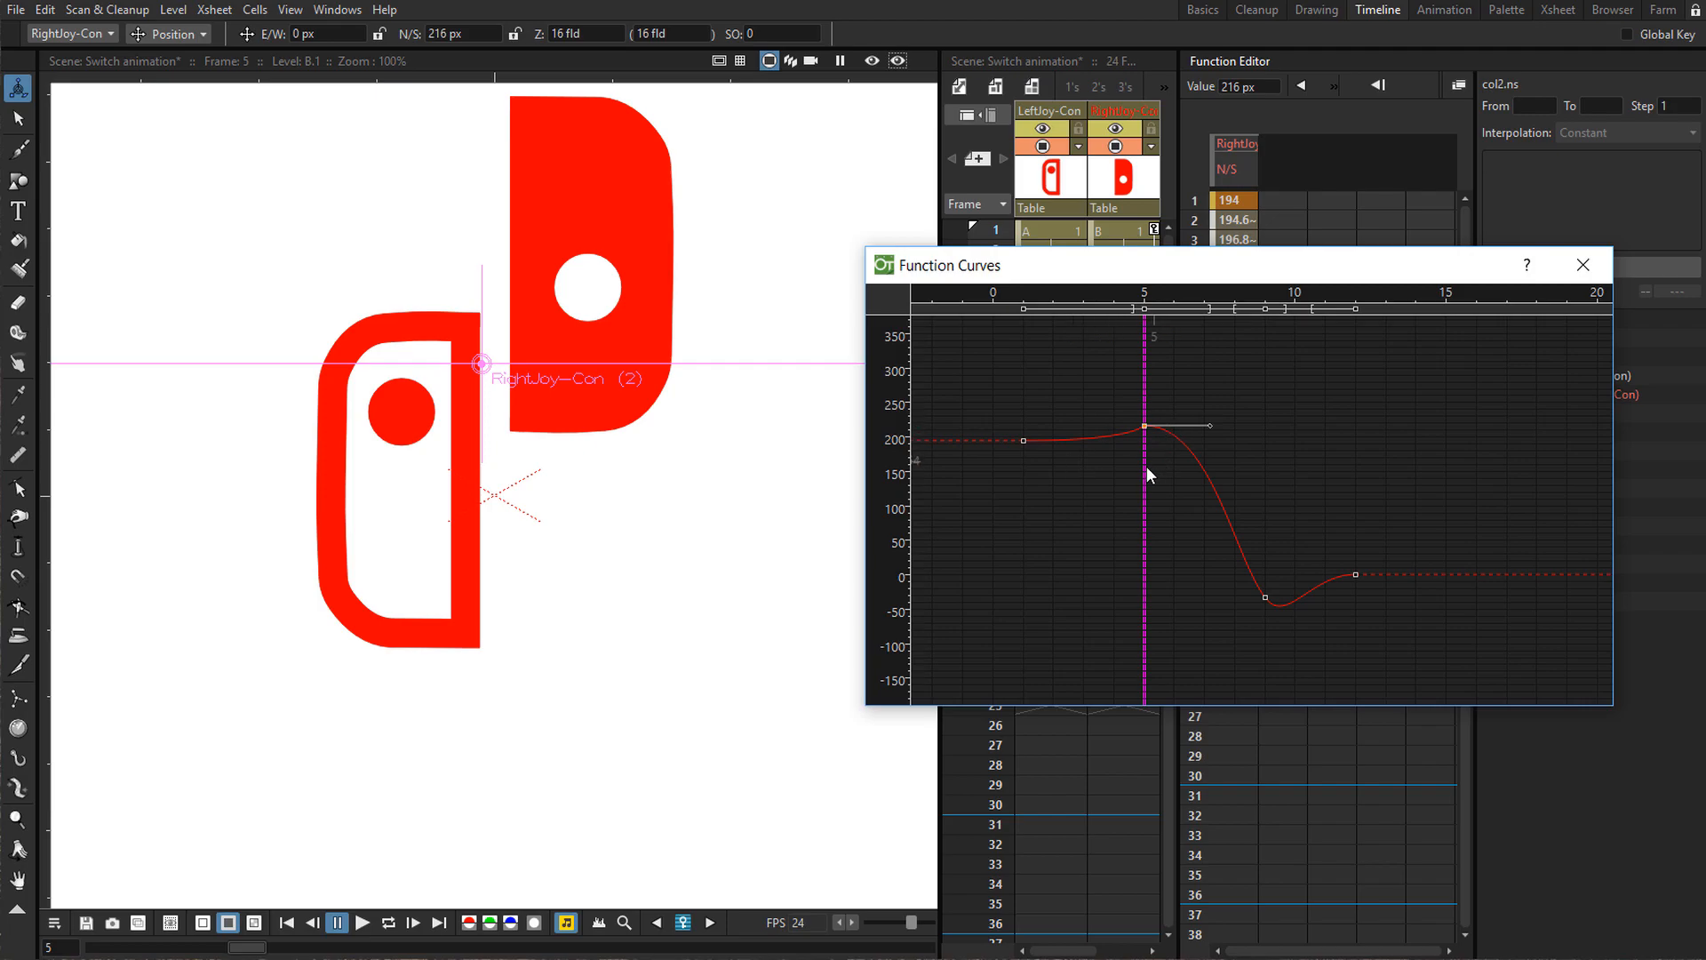
left_click_drag(1144, 467, 1054, 466)
left_click_drag(1131, 459, 1031, 455)
left_click_drag(1193, 263, 812, 359)
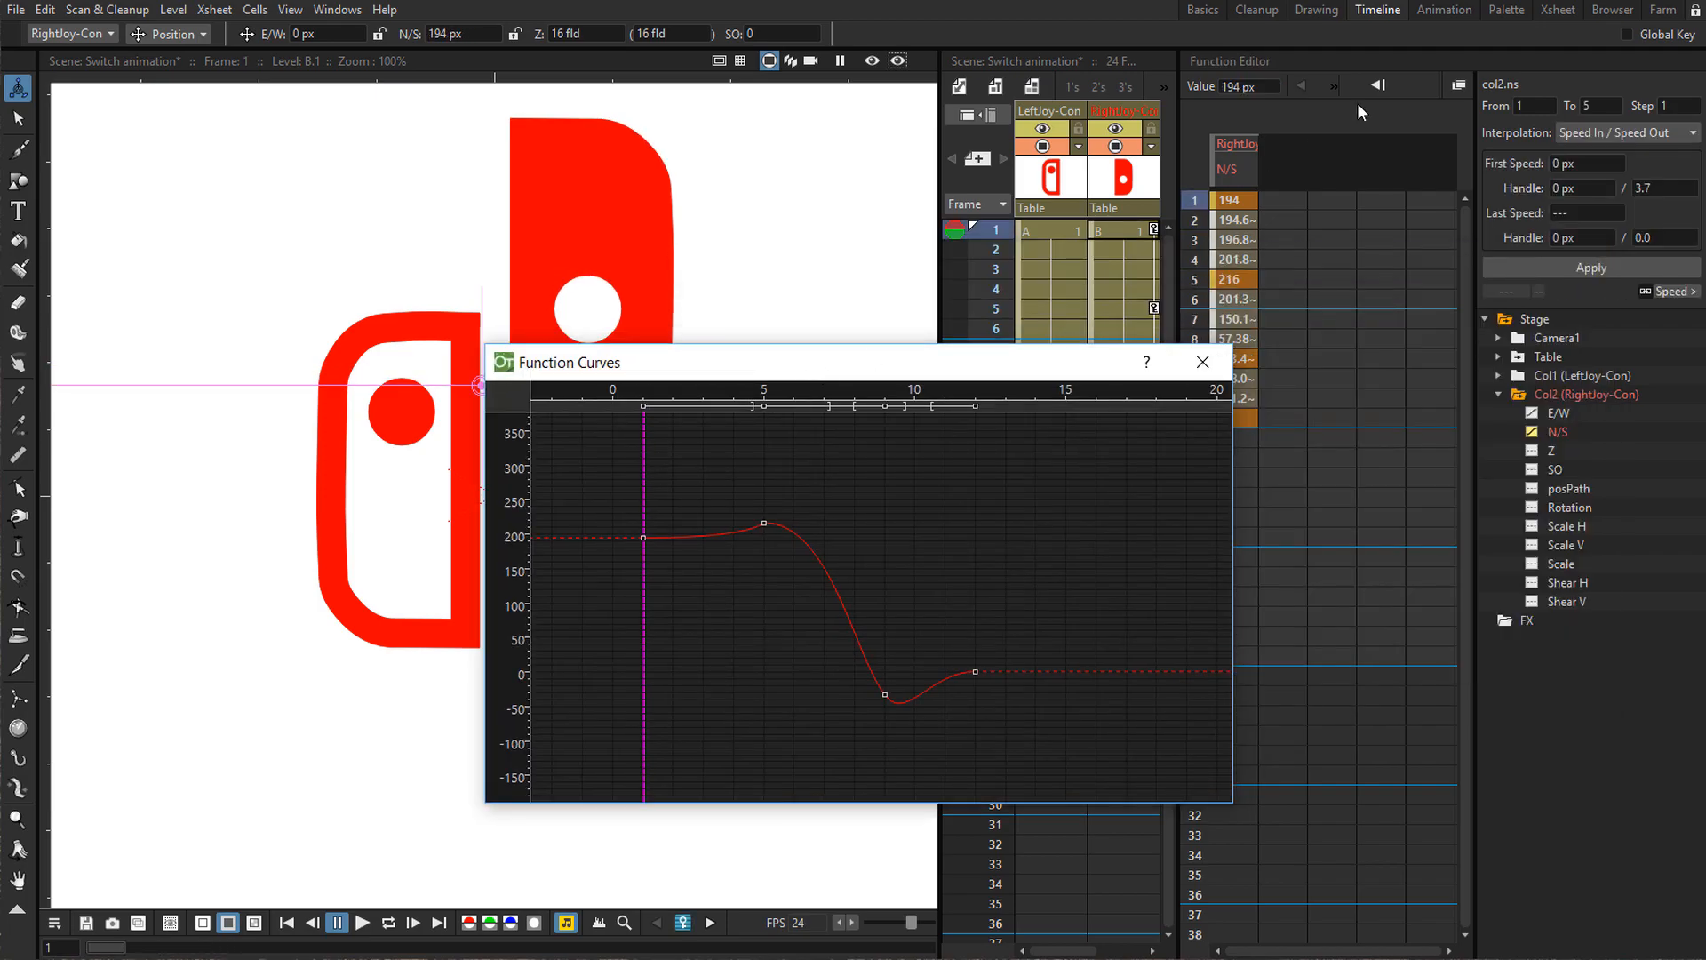
Set the frame 1 to 5 segment's interpolation to Speed In / Speed Out and apply it.
left_click(1229, 201)
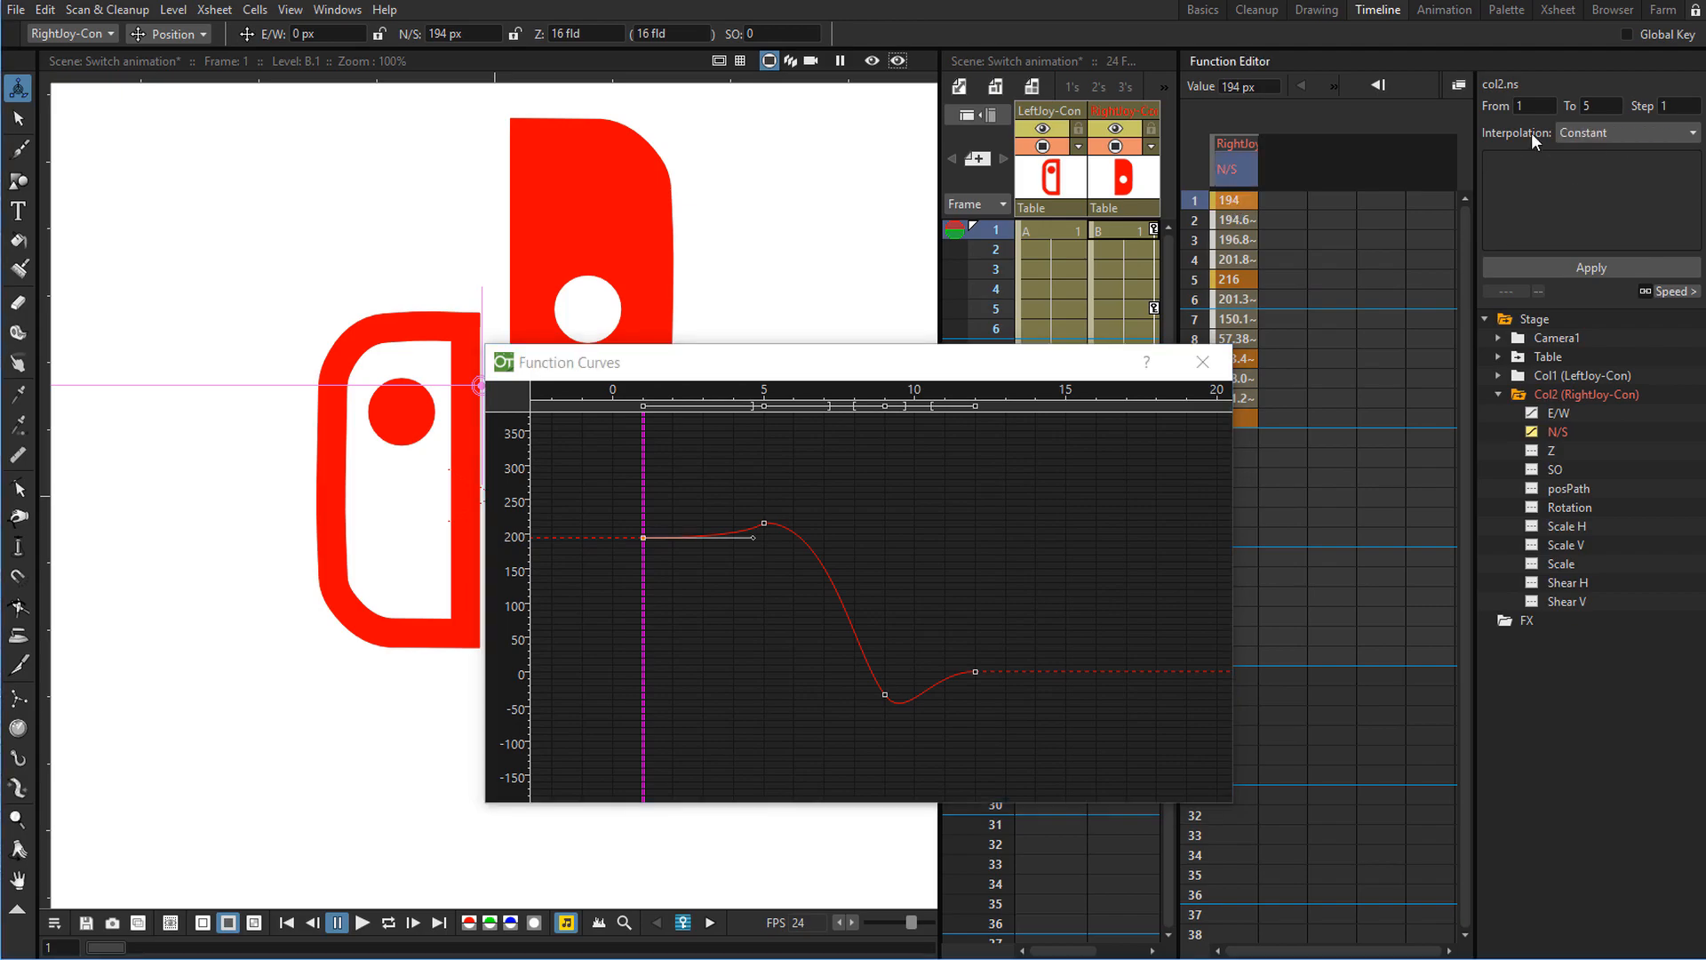
left_click(1586, 133)
left_click(1591, 167)
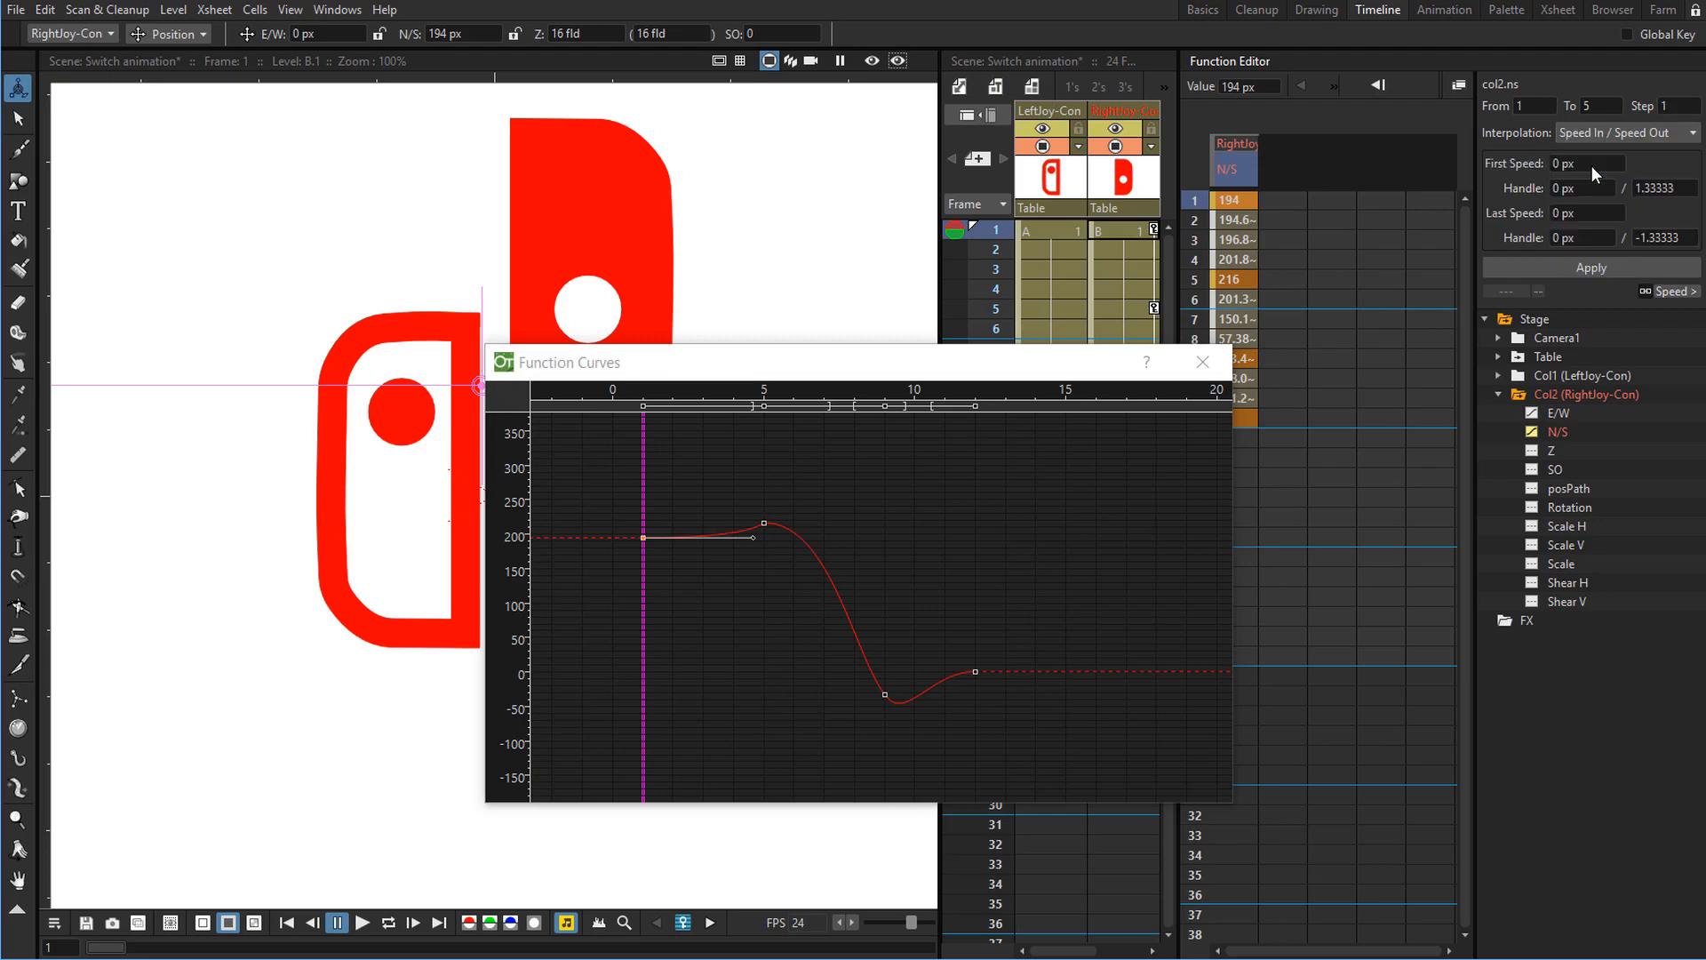
left_click(1563, 271)
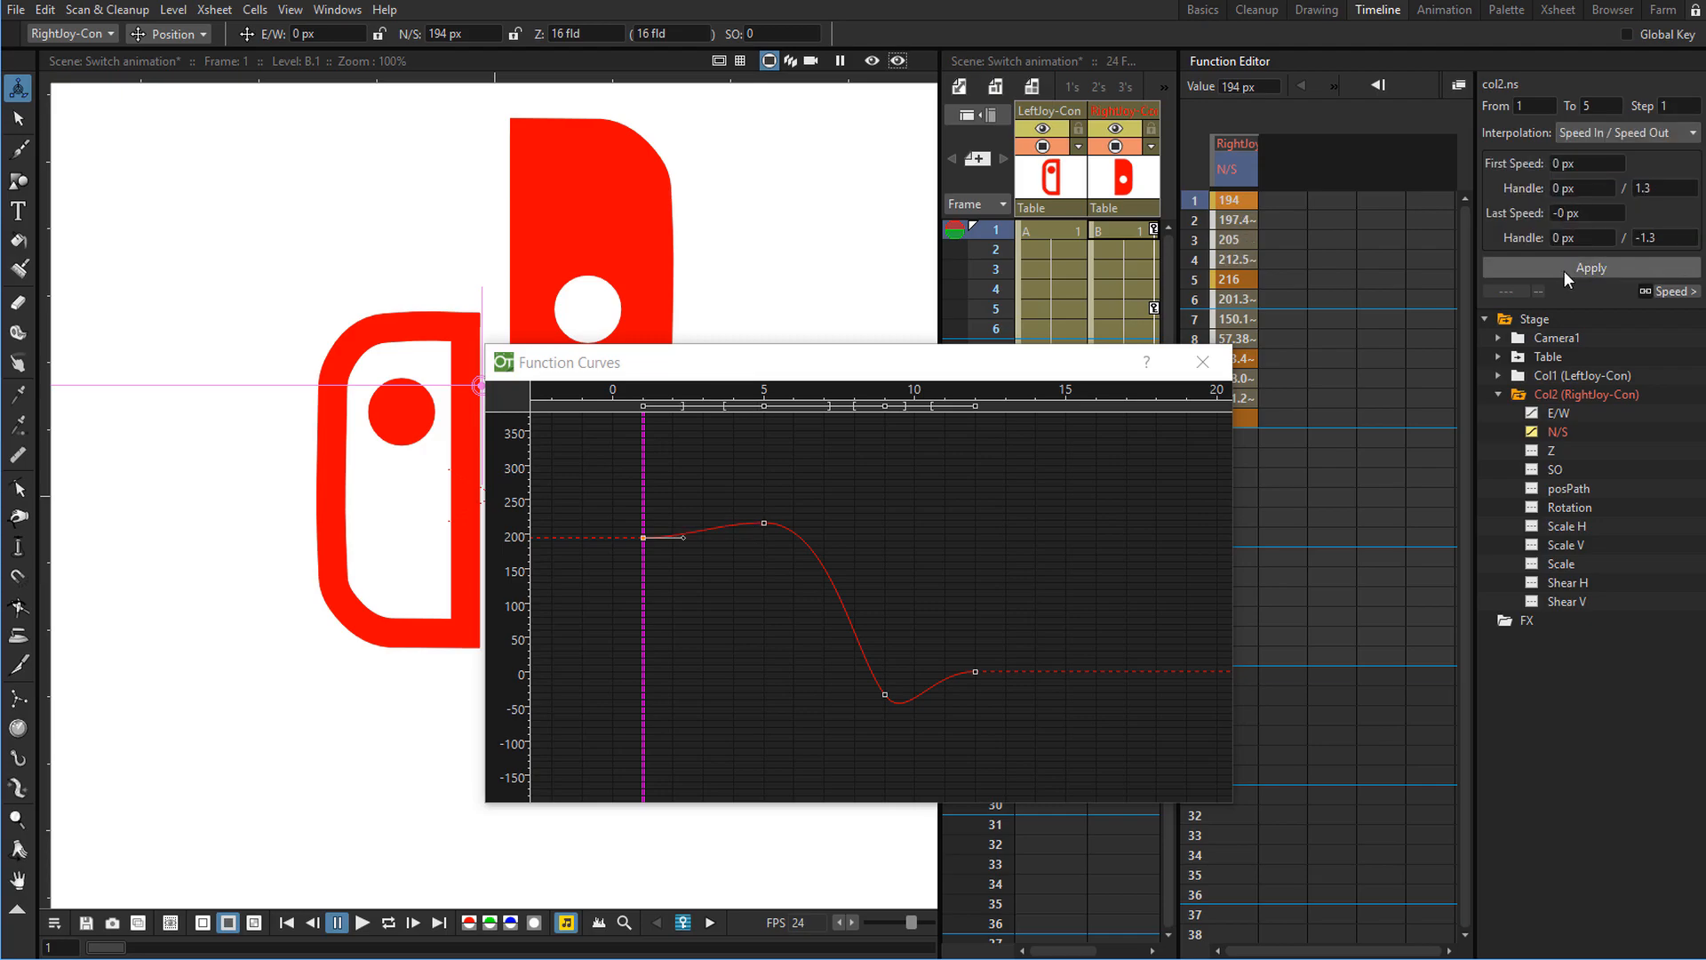
Move the Function Curves window aside and adjust the frame 5 keyframe's handles on the right Joy-Con's N/S curve.
left_click(765, 524)
left_click_drag(761, 371, 1121, 327)
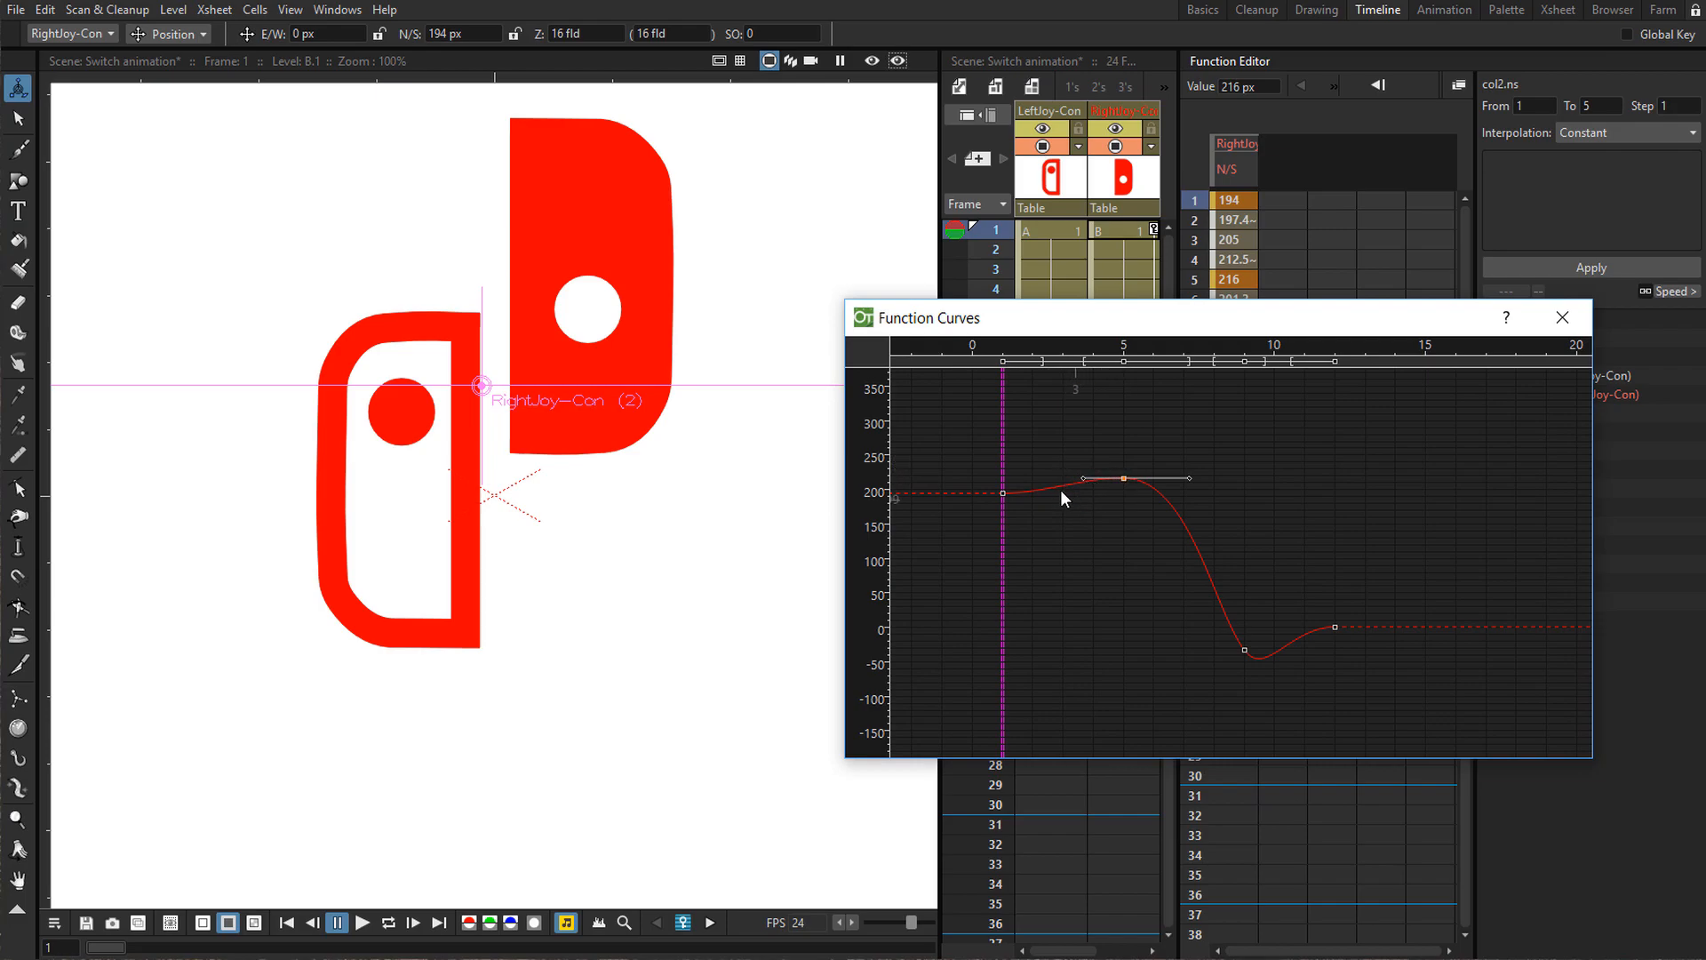
left_click(1094, 444)
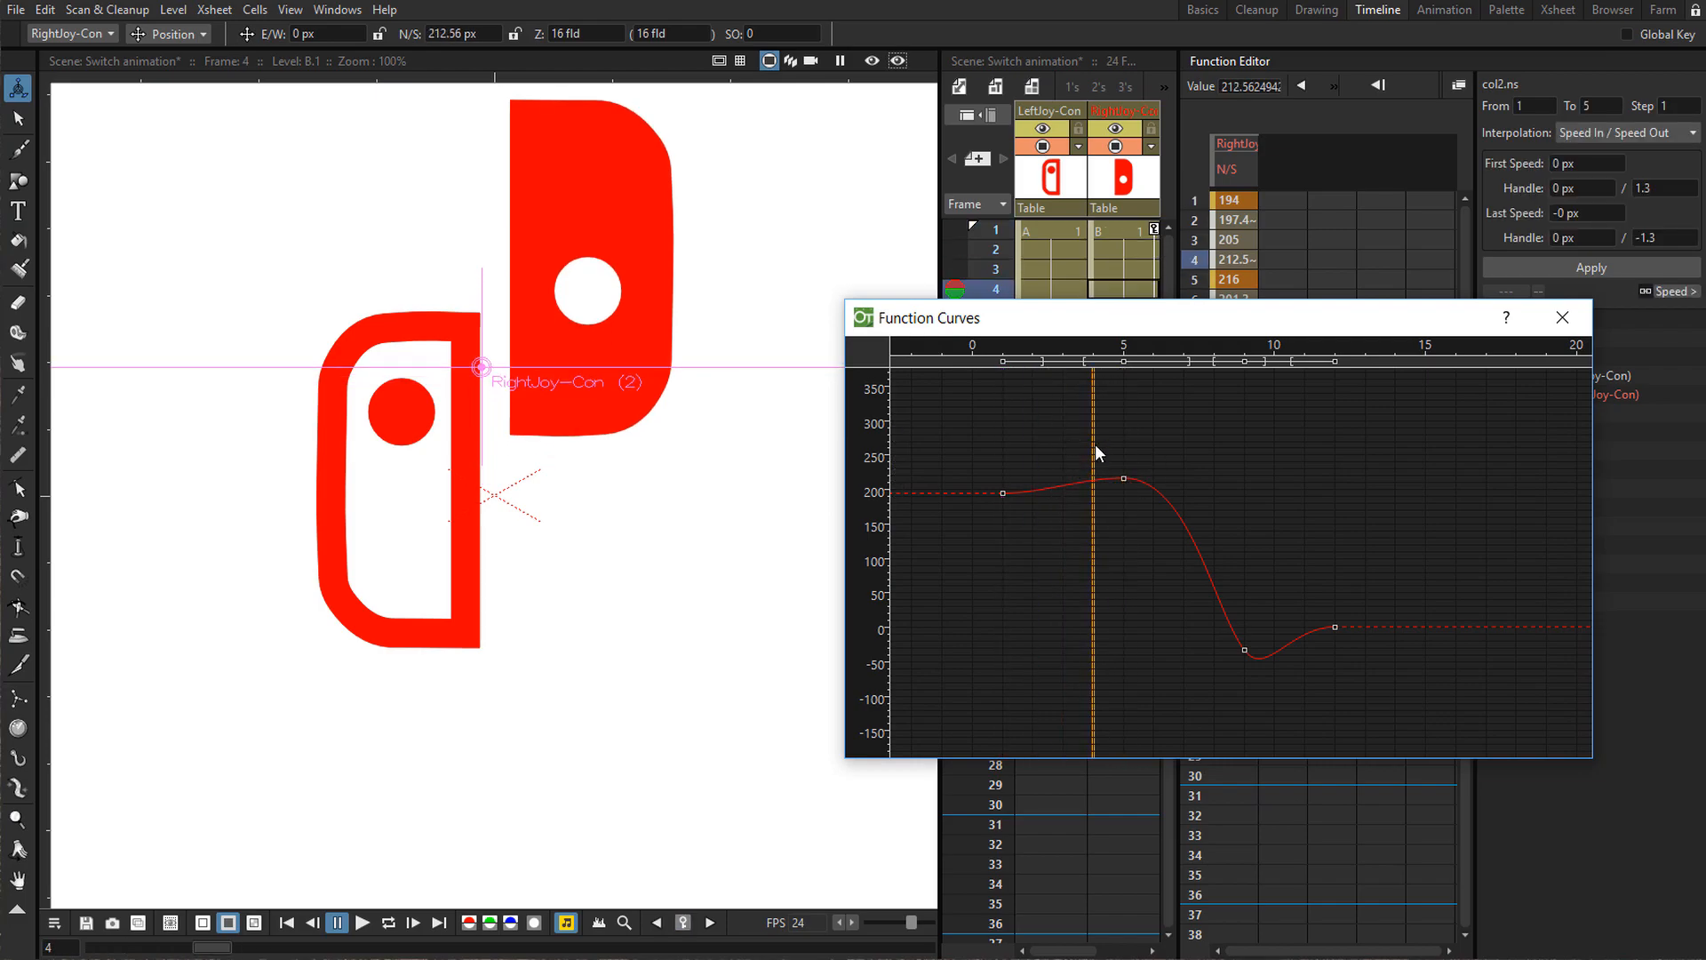
left_click(1125, 479)
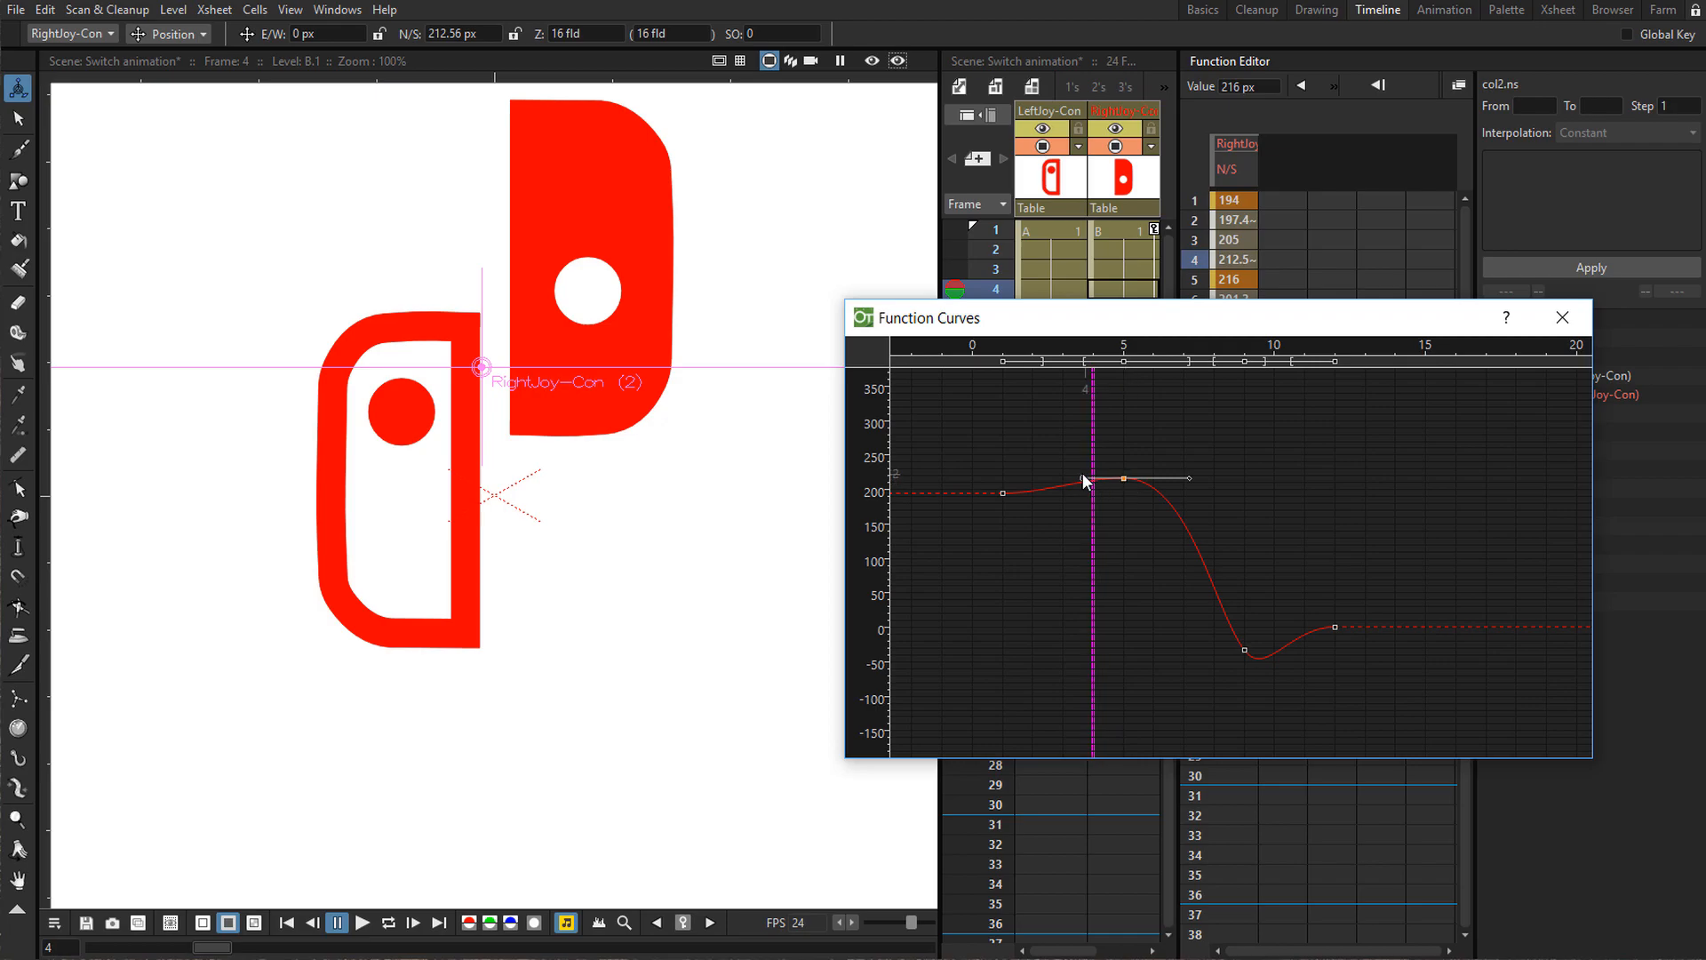
scroll(1091, 480, "up", 4)
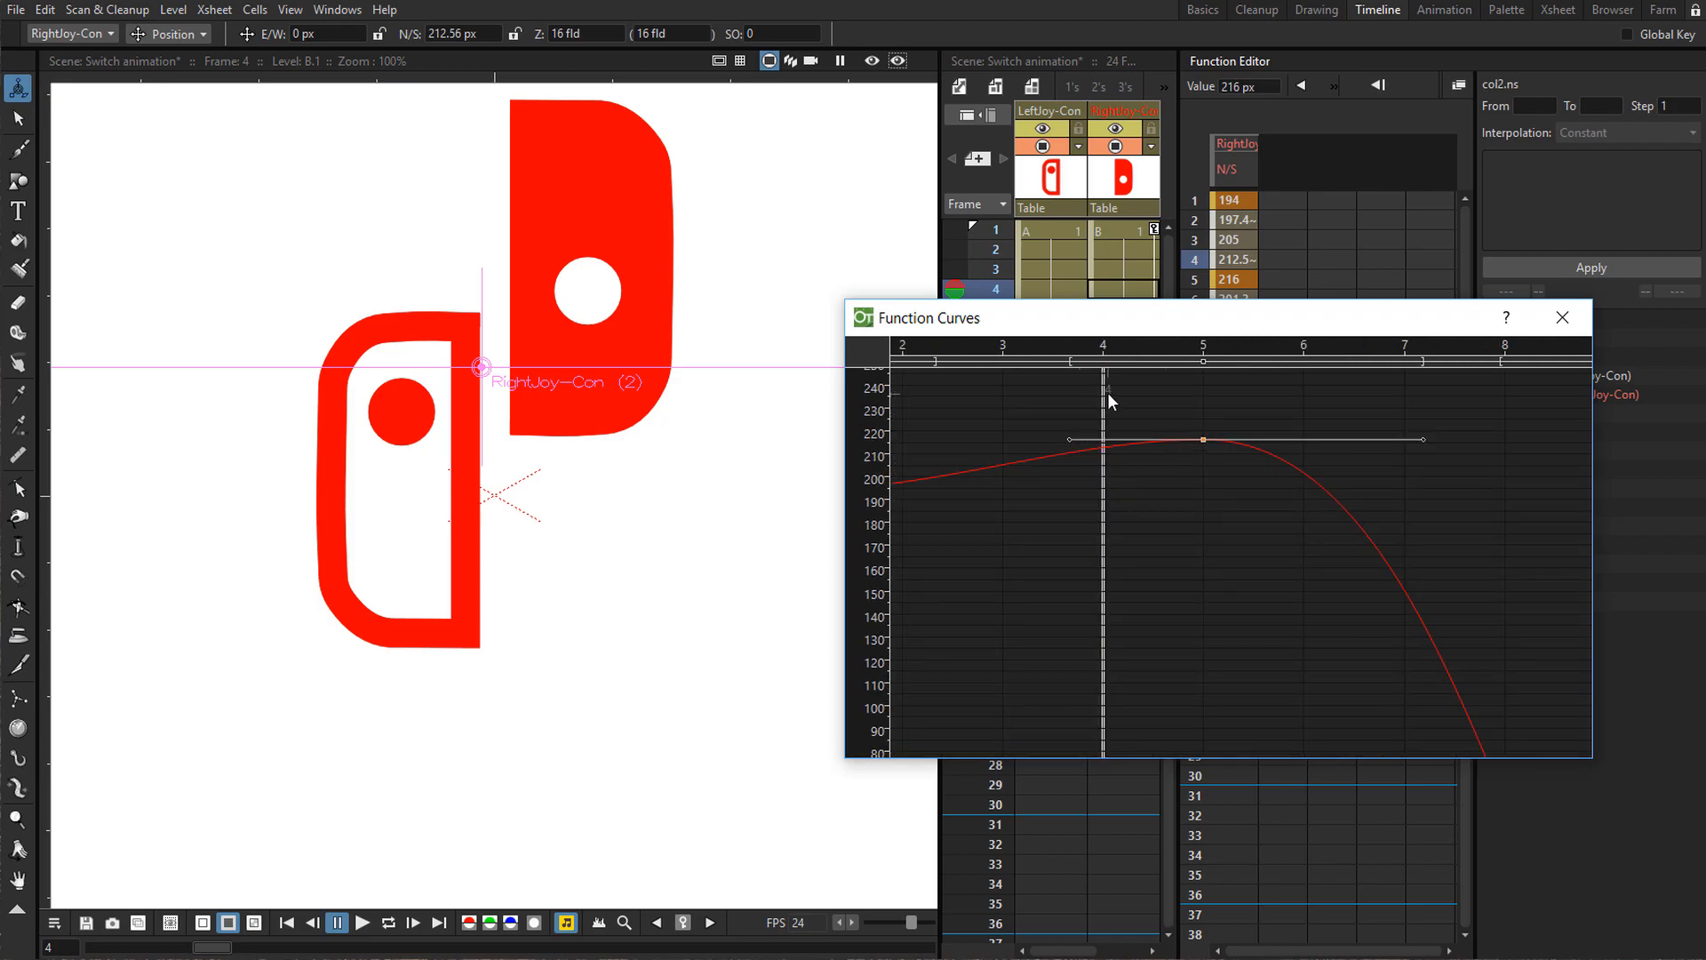
scroll(1107, 408, "down", 3)
left_click_drag(1106, 468, 1186, 478)
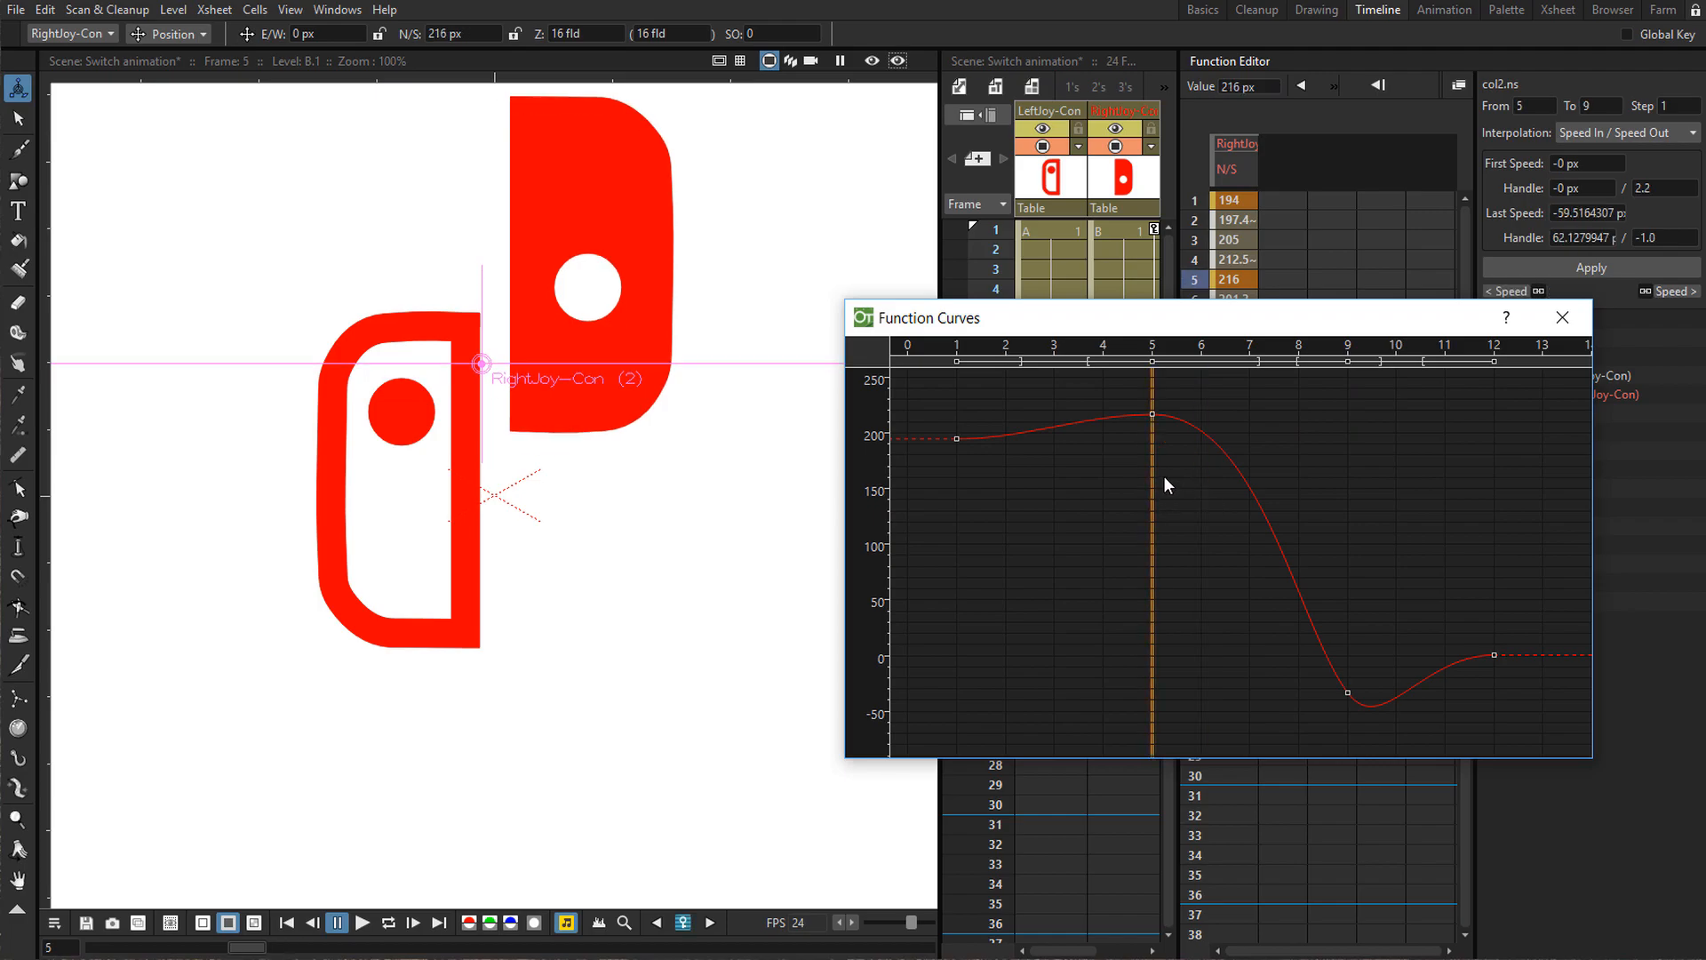
mouse_move(1145, 476)
left_mouse_down()
mouse_move(1374, 535)
mouse_move(1177, 461)
mouse_move(1232, 500)
mouse_move(1261, 497)
mouse_move(1145, 413)
mouse_move(1151, 466)
left_mouse_up()
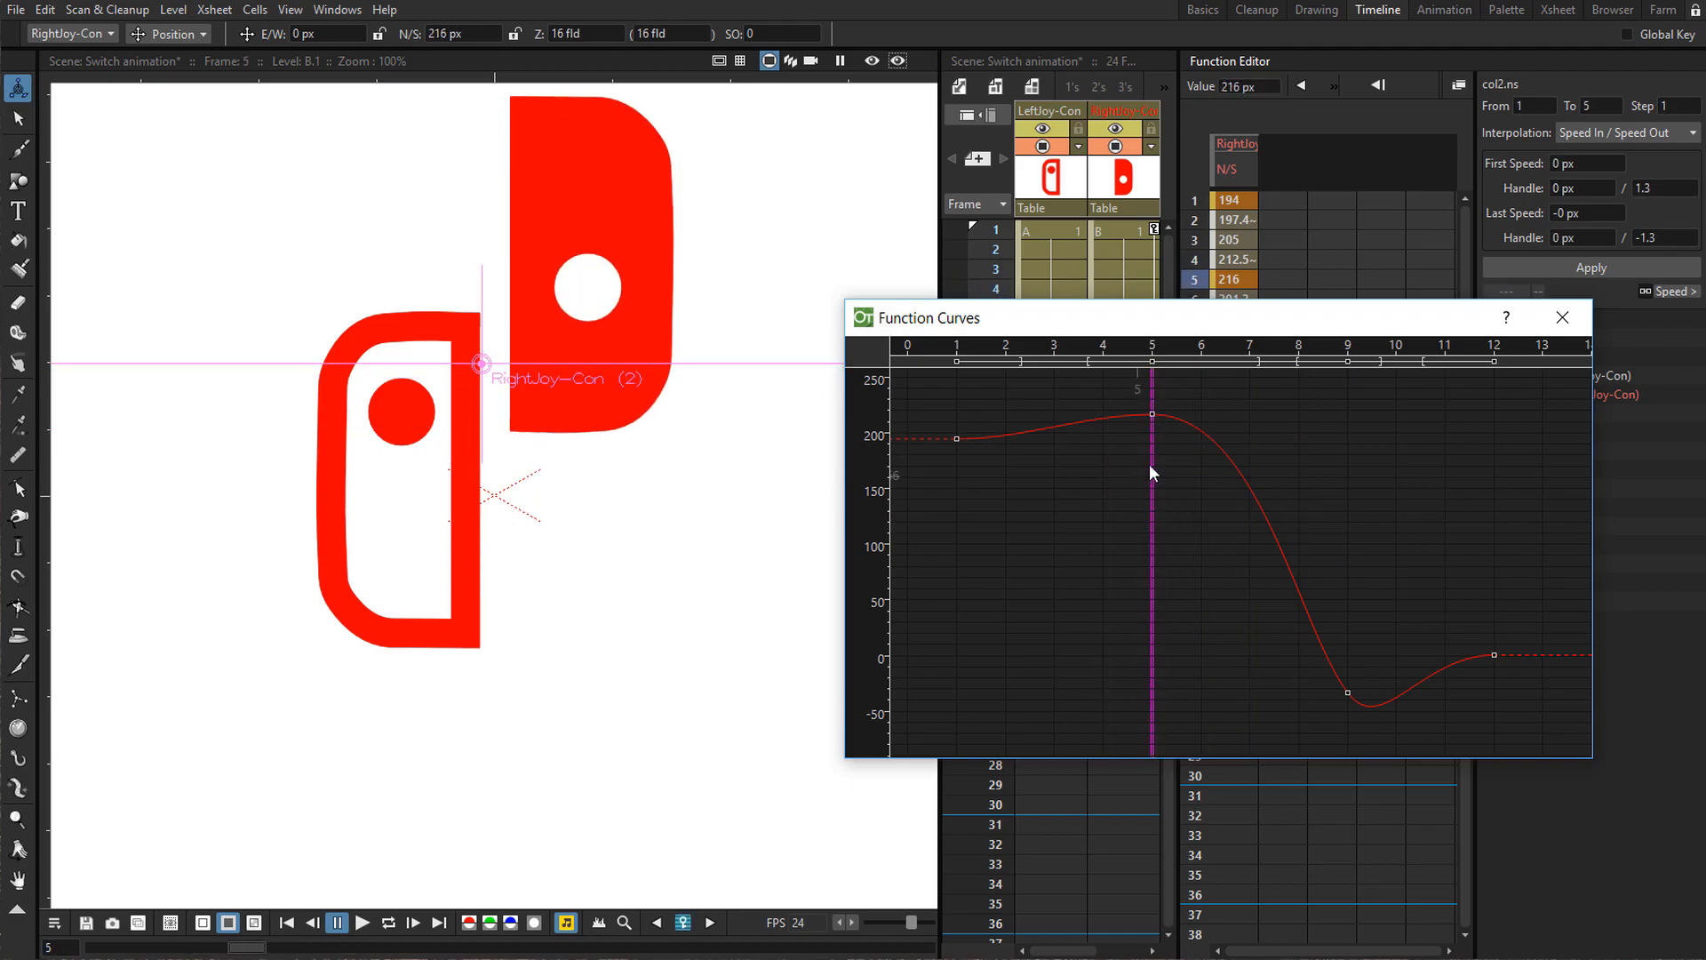
Unlink the frame 5 keyframe's handles and angle its outgoing handle steeply downward, then preview the drop.
left_click(1151, 414)
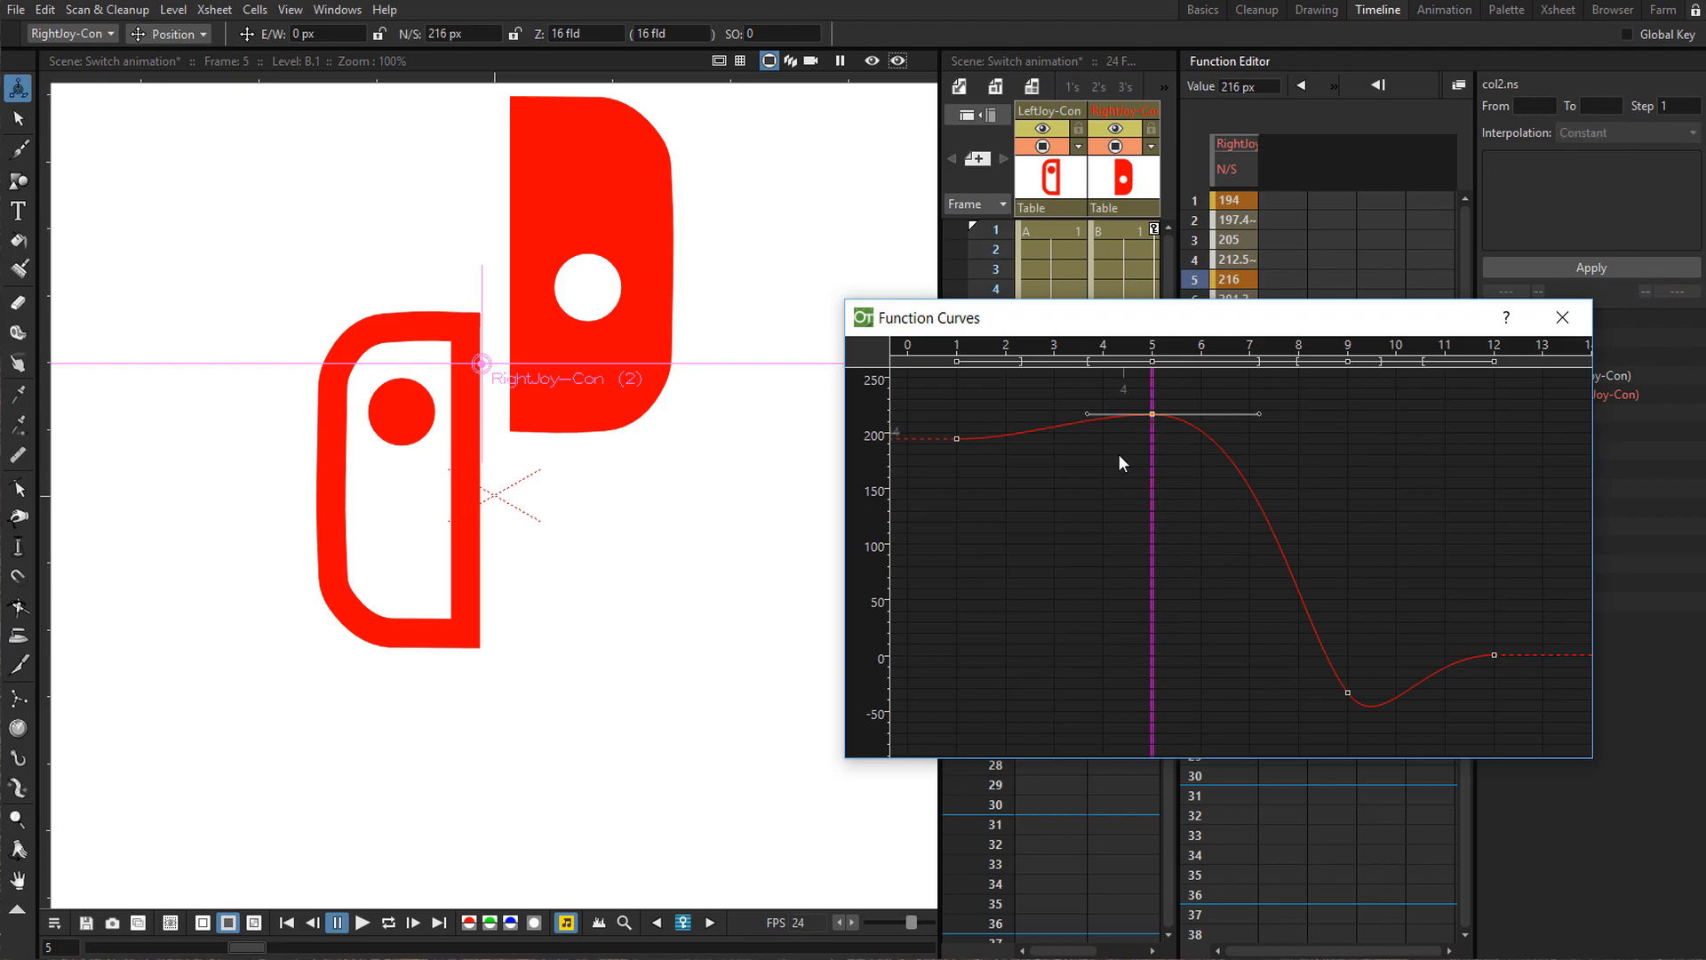
right_click(1152, 414)
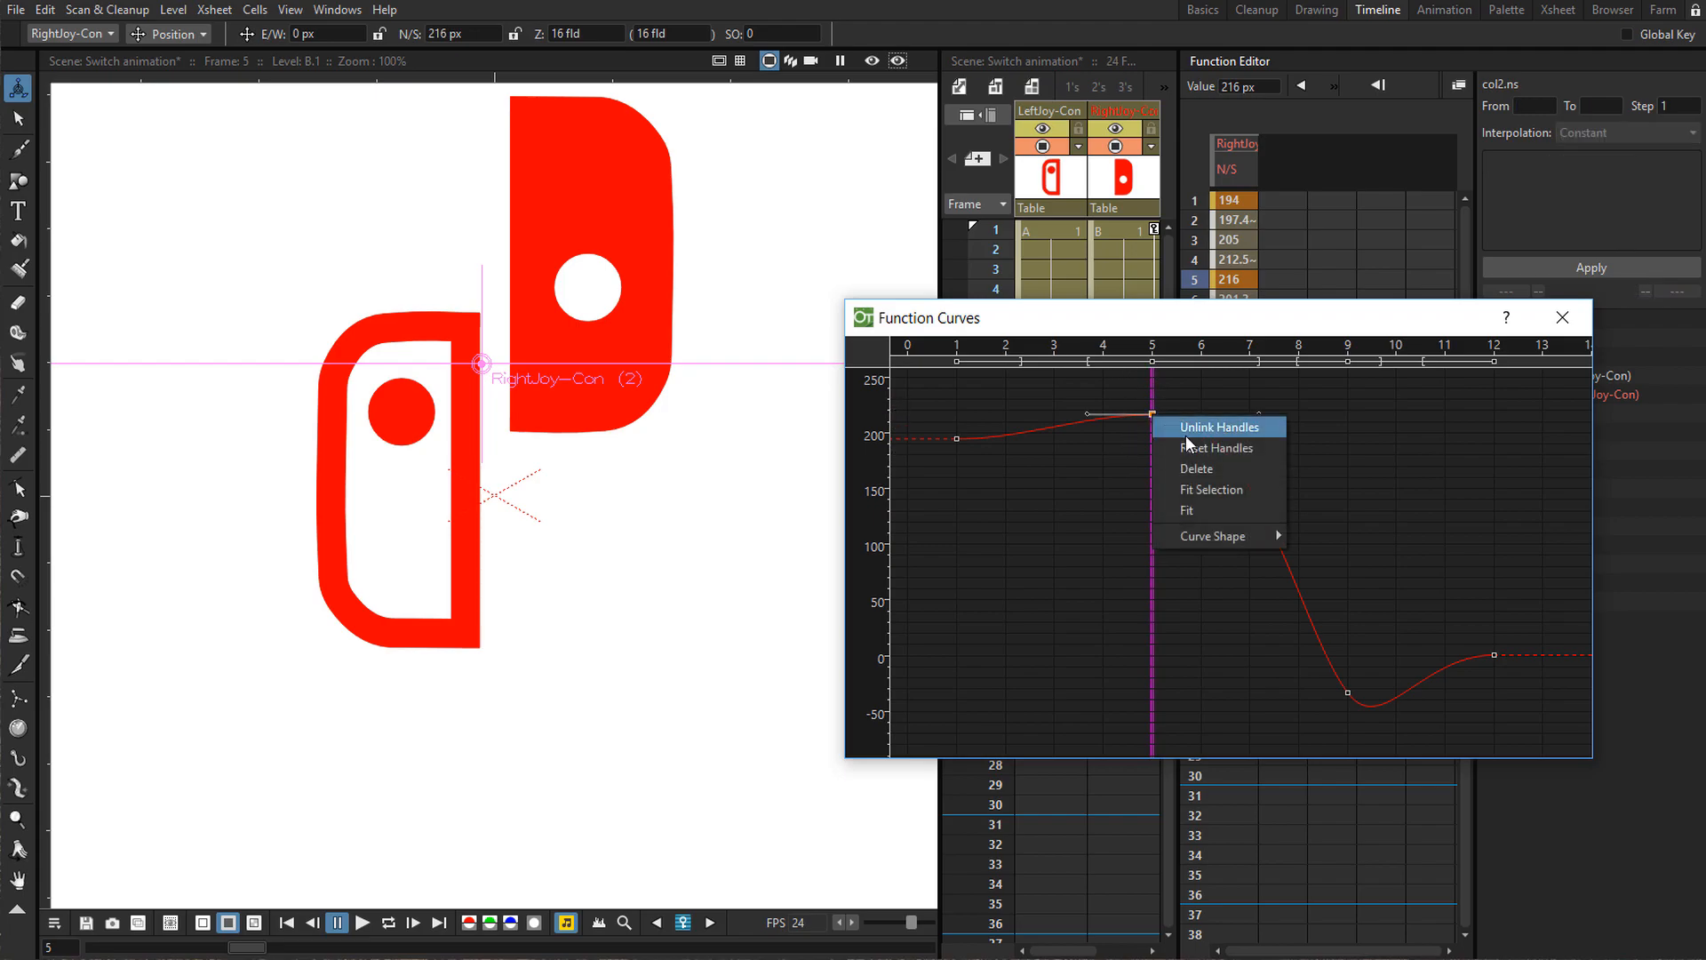
left_click(1187, 434)
left_click_drag(1260, 413, 1229, 520)
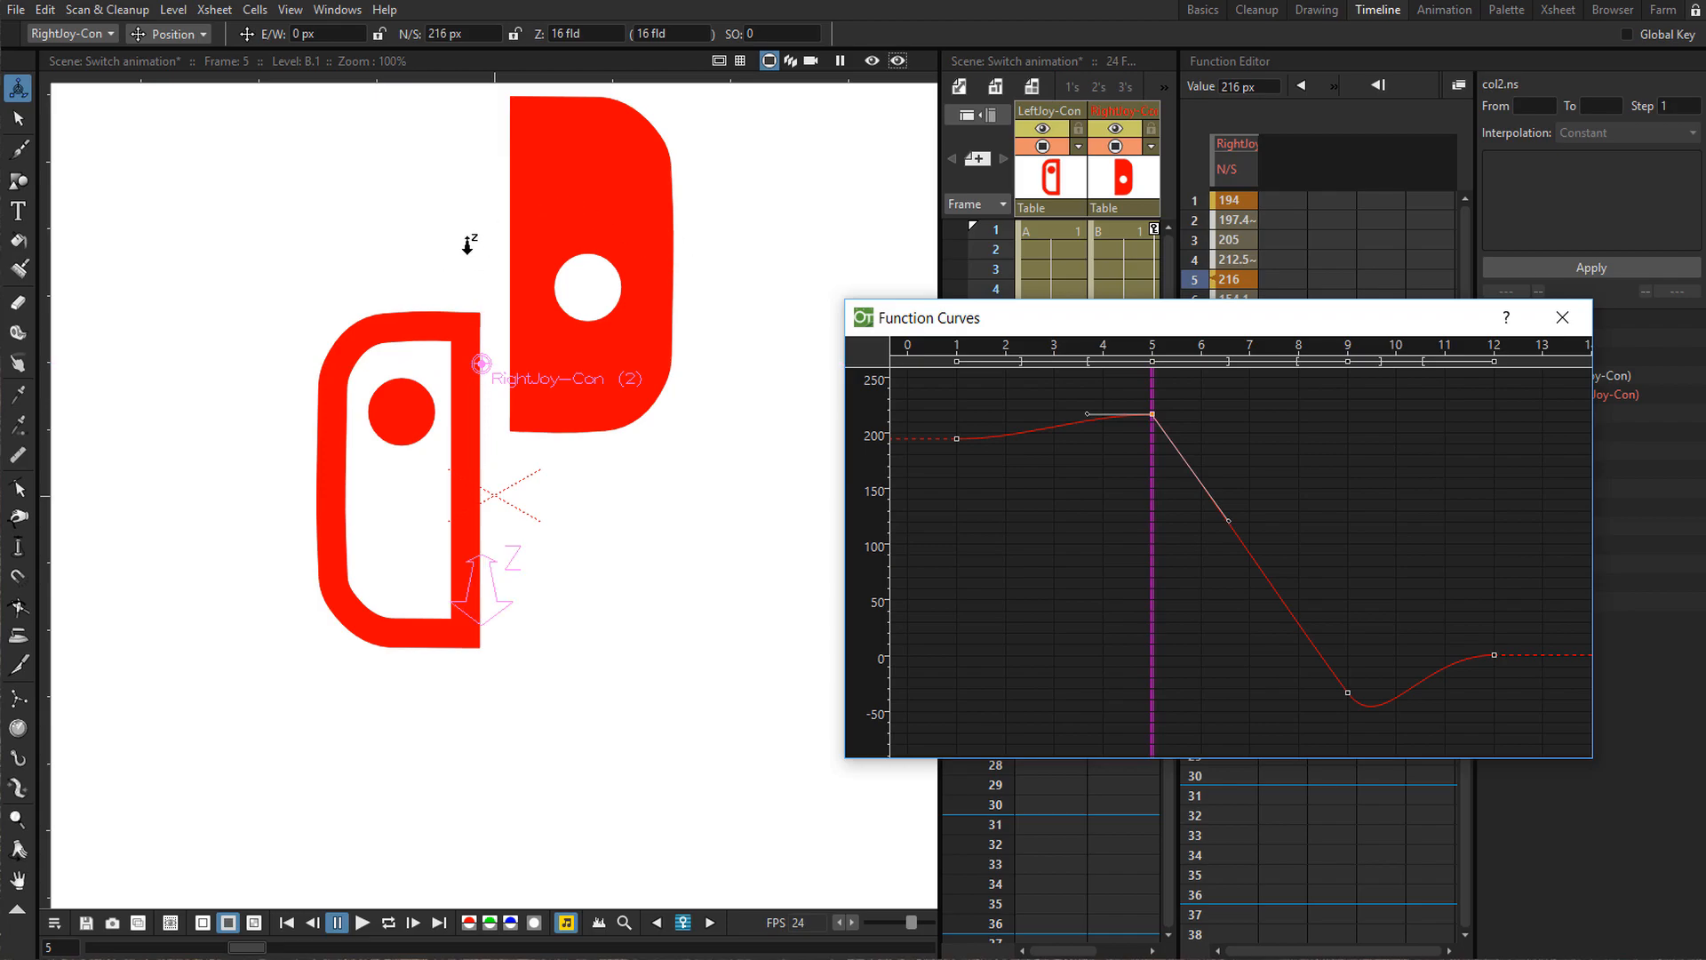
key("l")
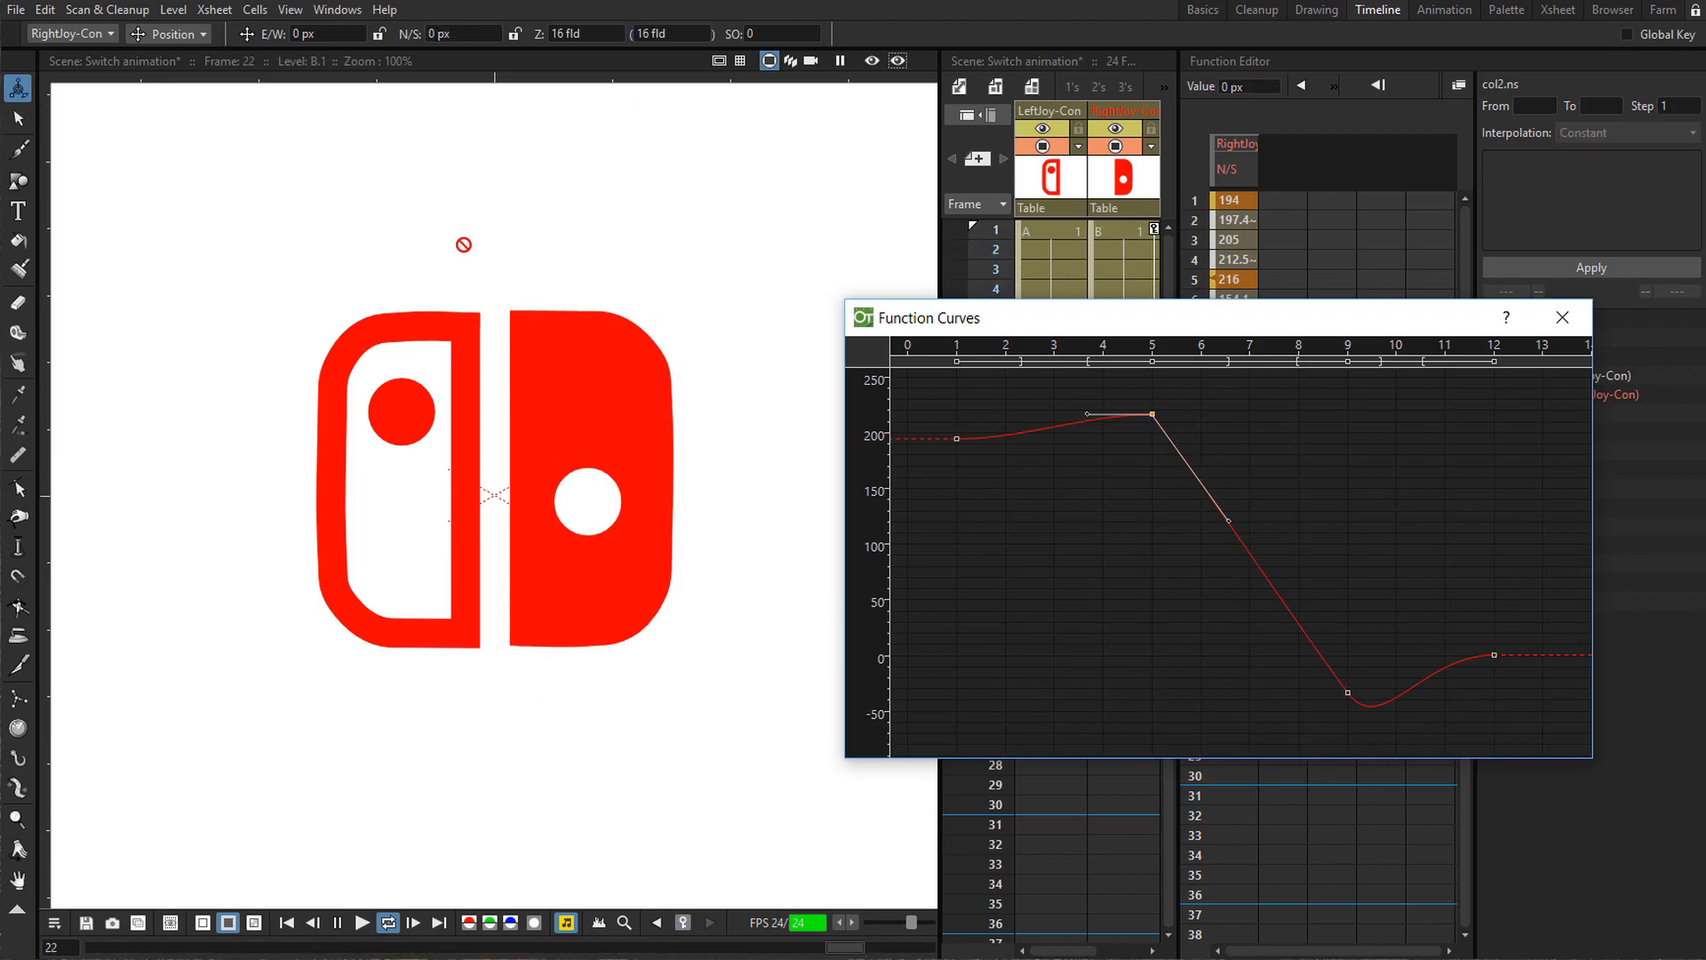
key("l")
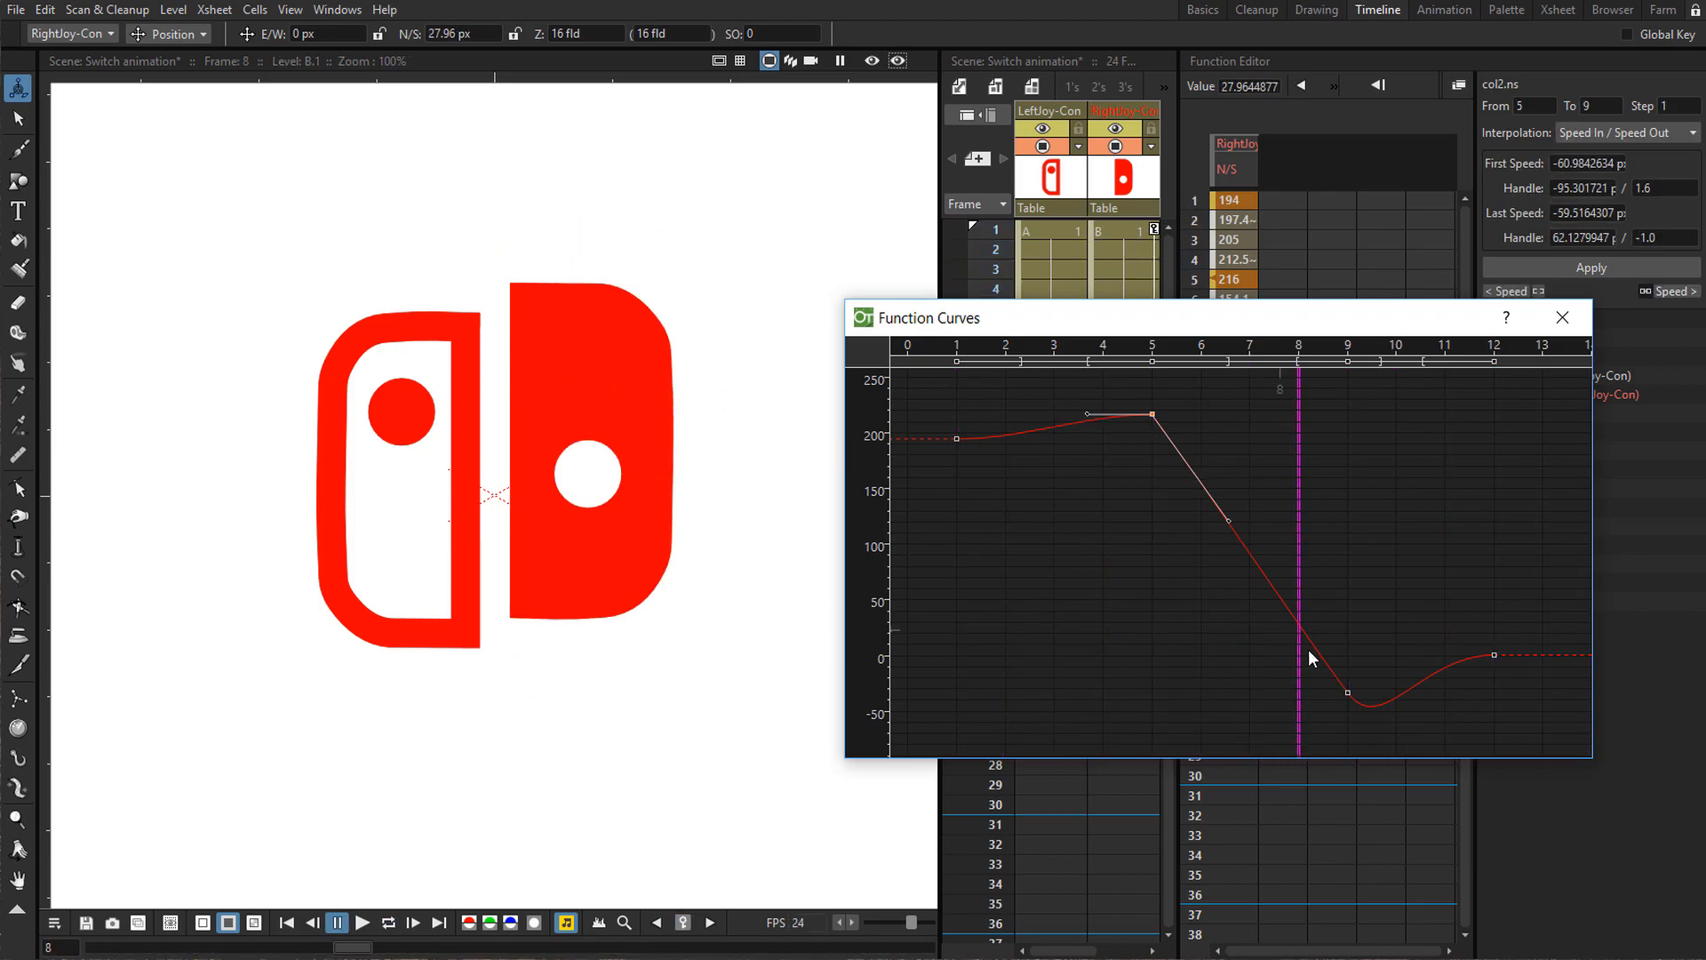
Flatten the handles of the frame 9 keyframe to round the bottom of the overshoot.
left_click(1348, 690)
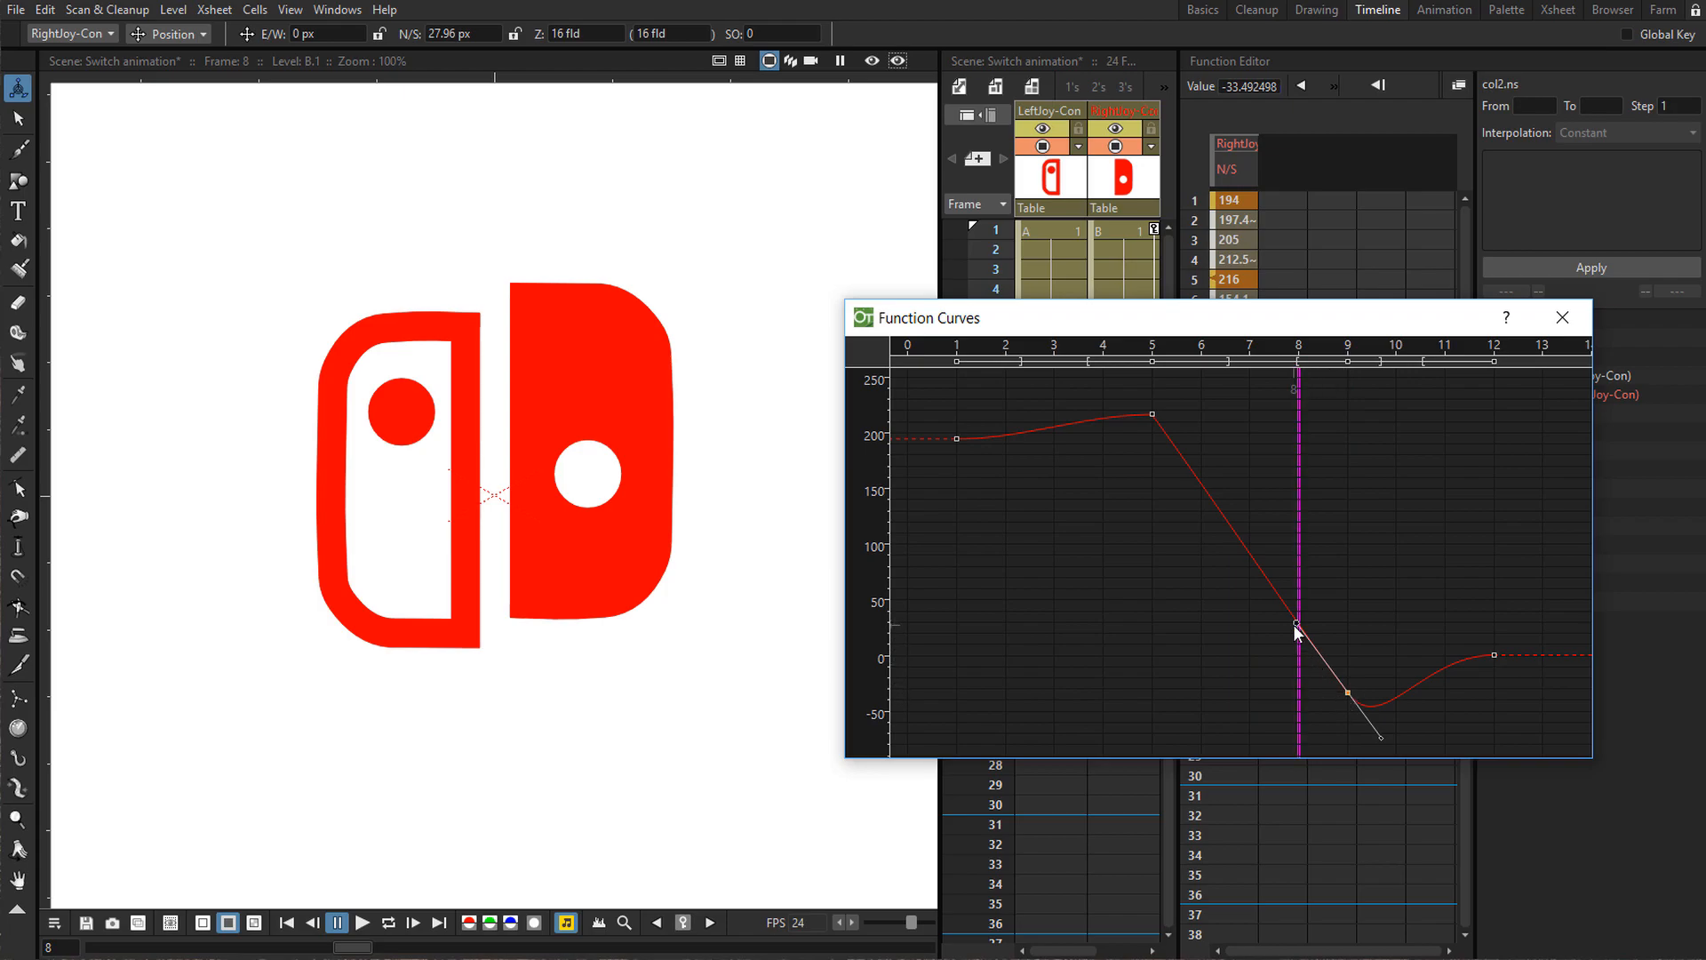
left_click_drag(1298, 622, 1286, 695)
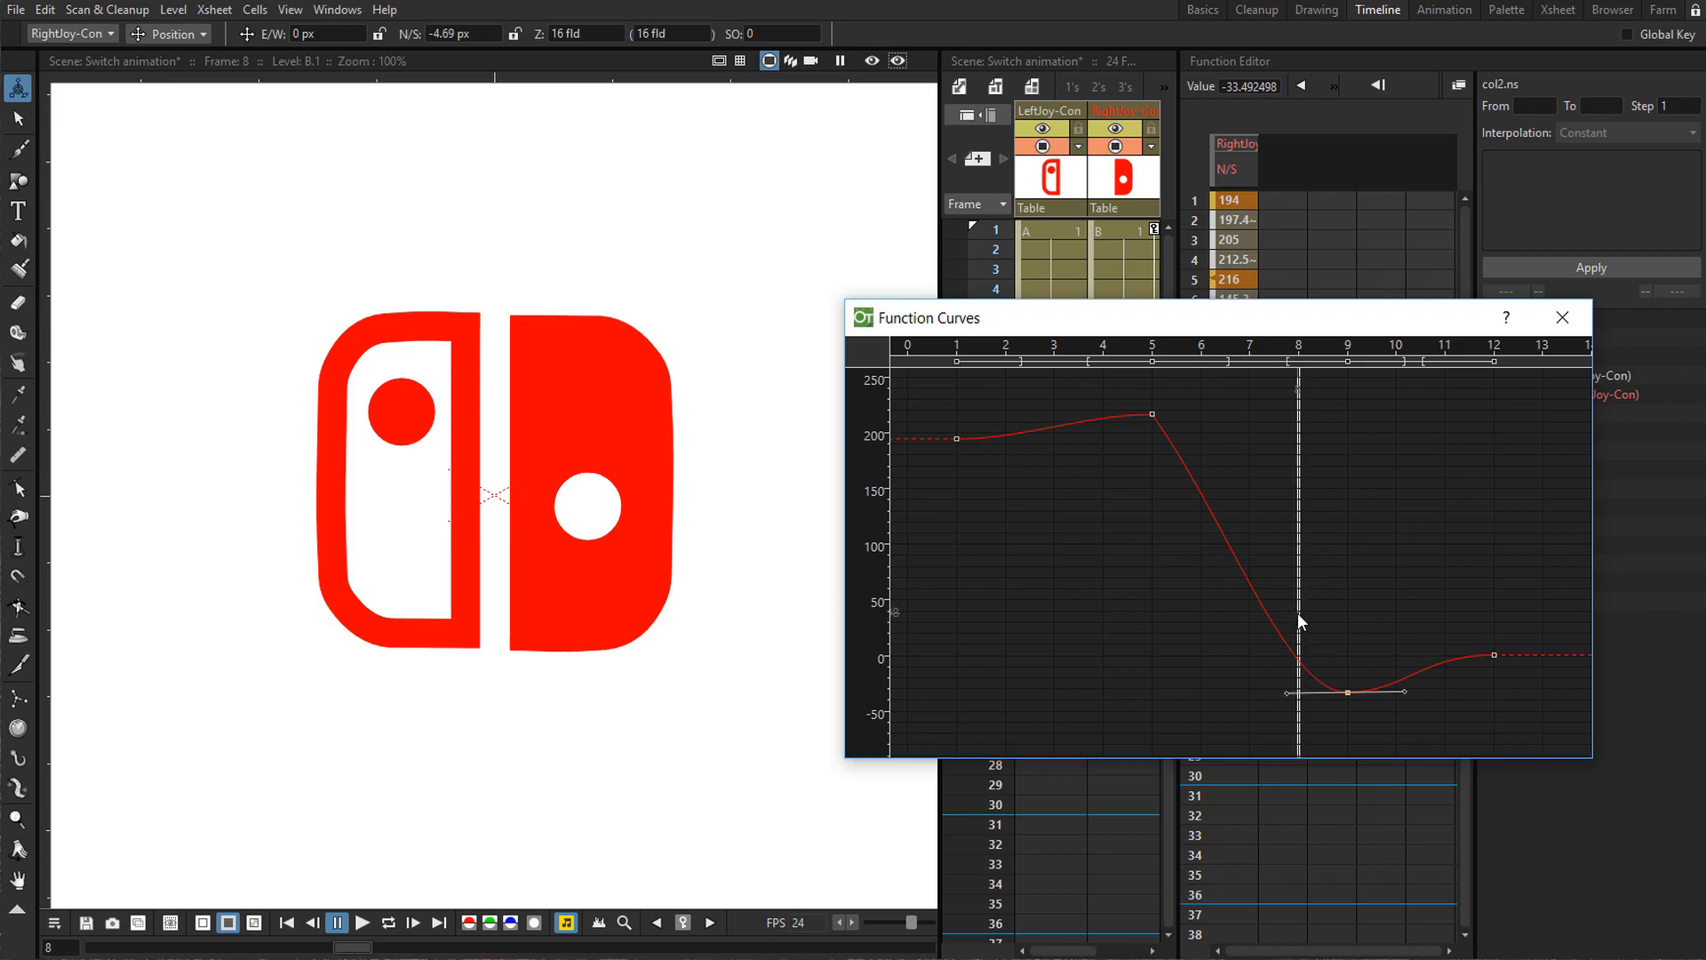
left_click(1331, 628)
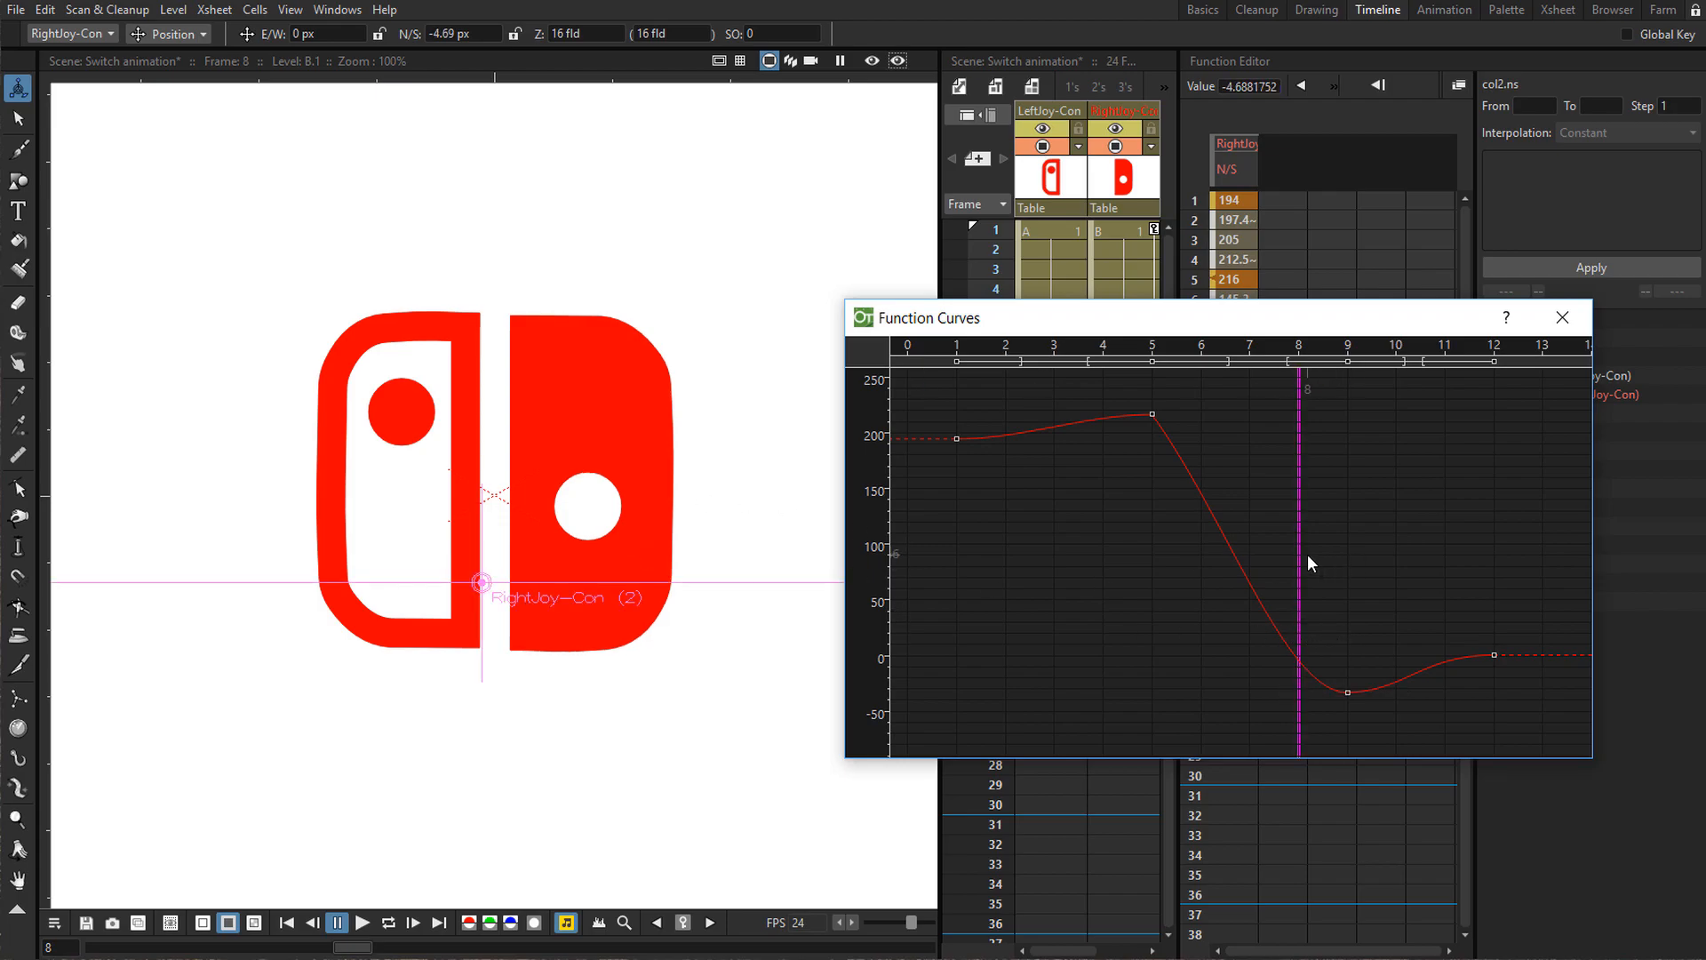
Play the animation to preview the revised curve, then close the Function Curves window.
left_click(1356, 562)
left_click(1340, 562)
left_click_drag(1365, 579, 969, 458)
key("l")
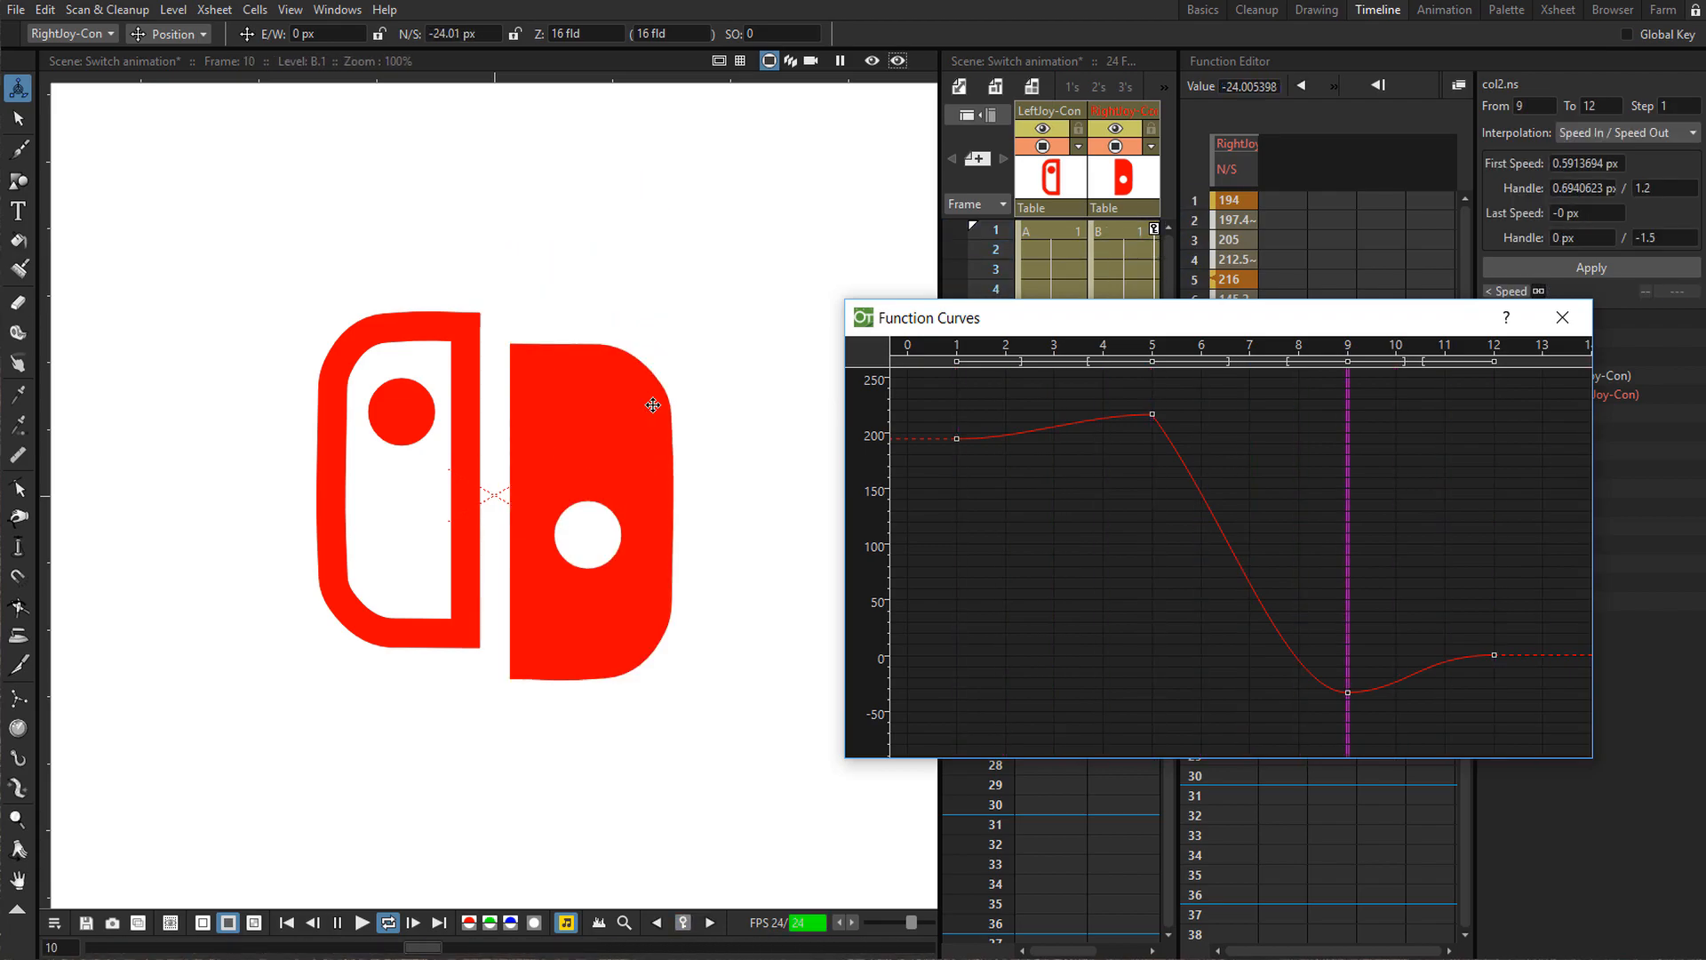
key("l")
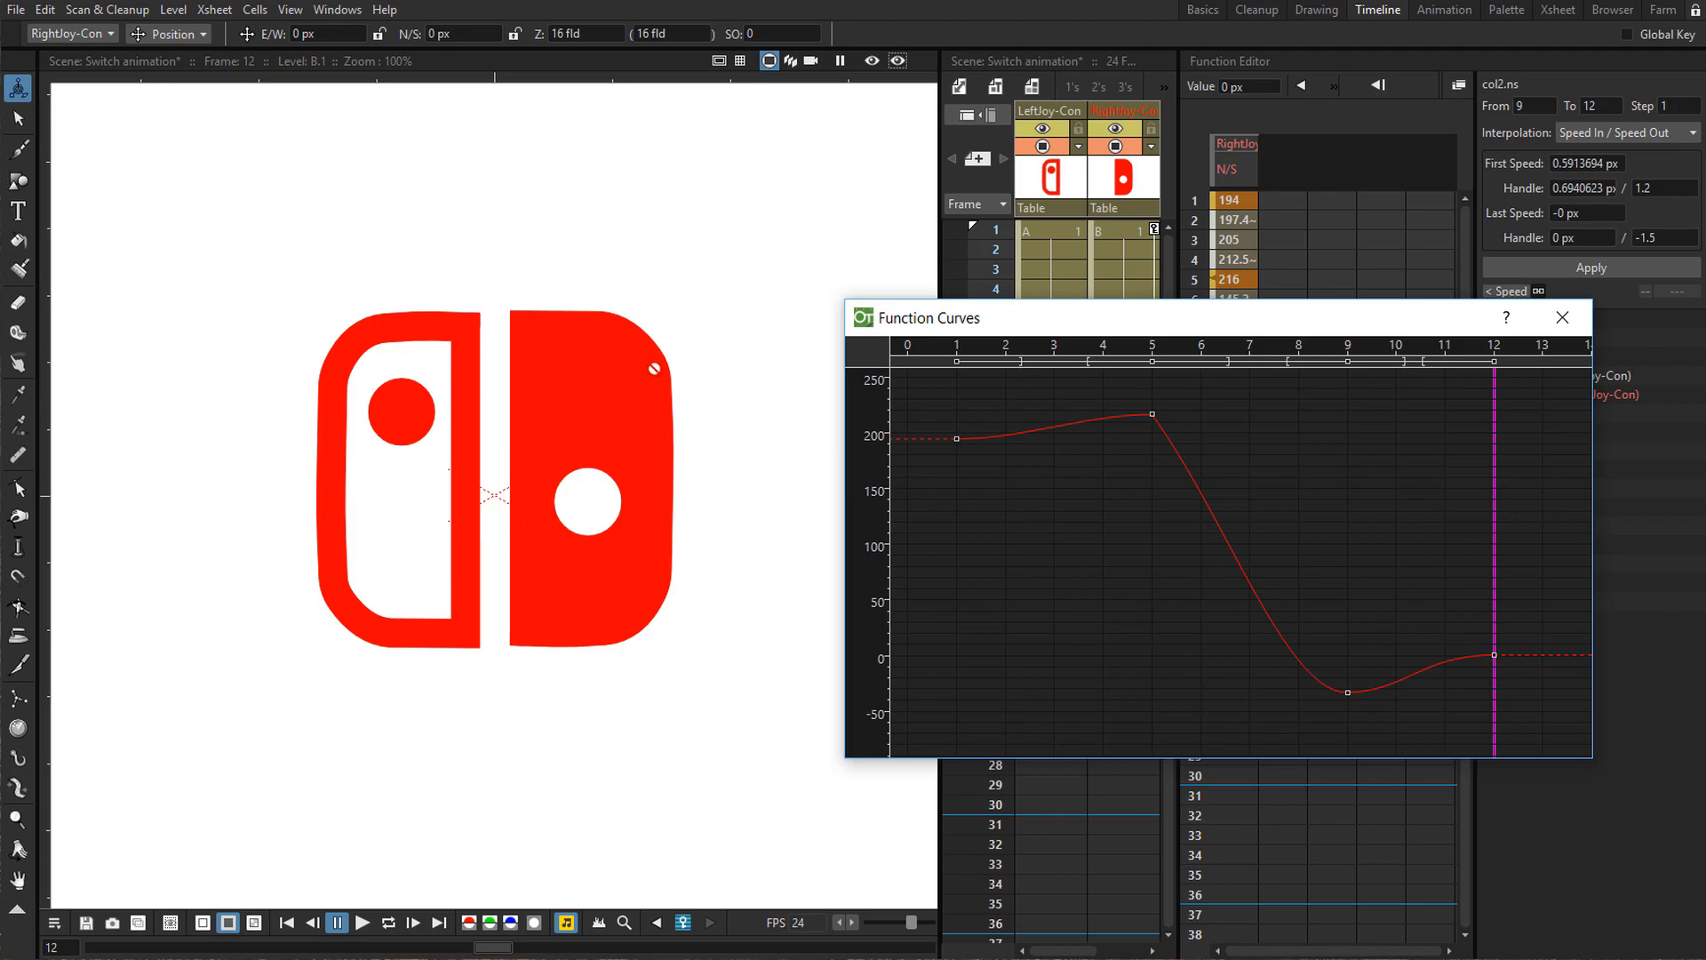
left_click_drag(998, 320, 1145, 534)
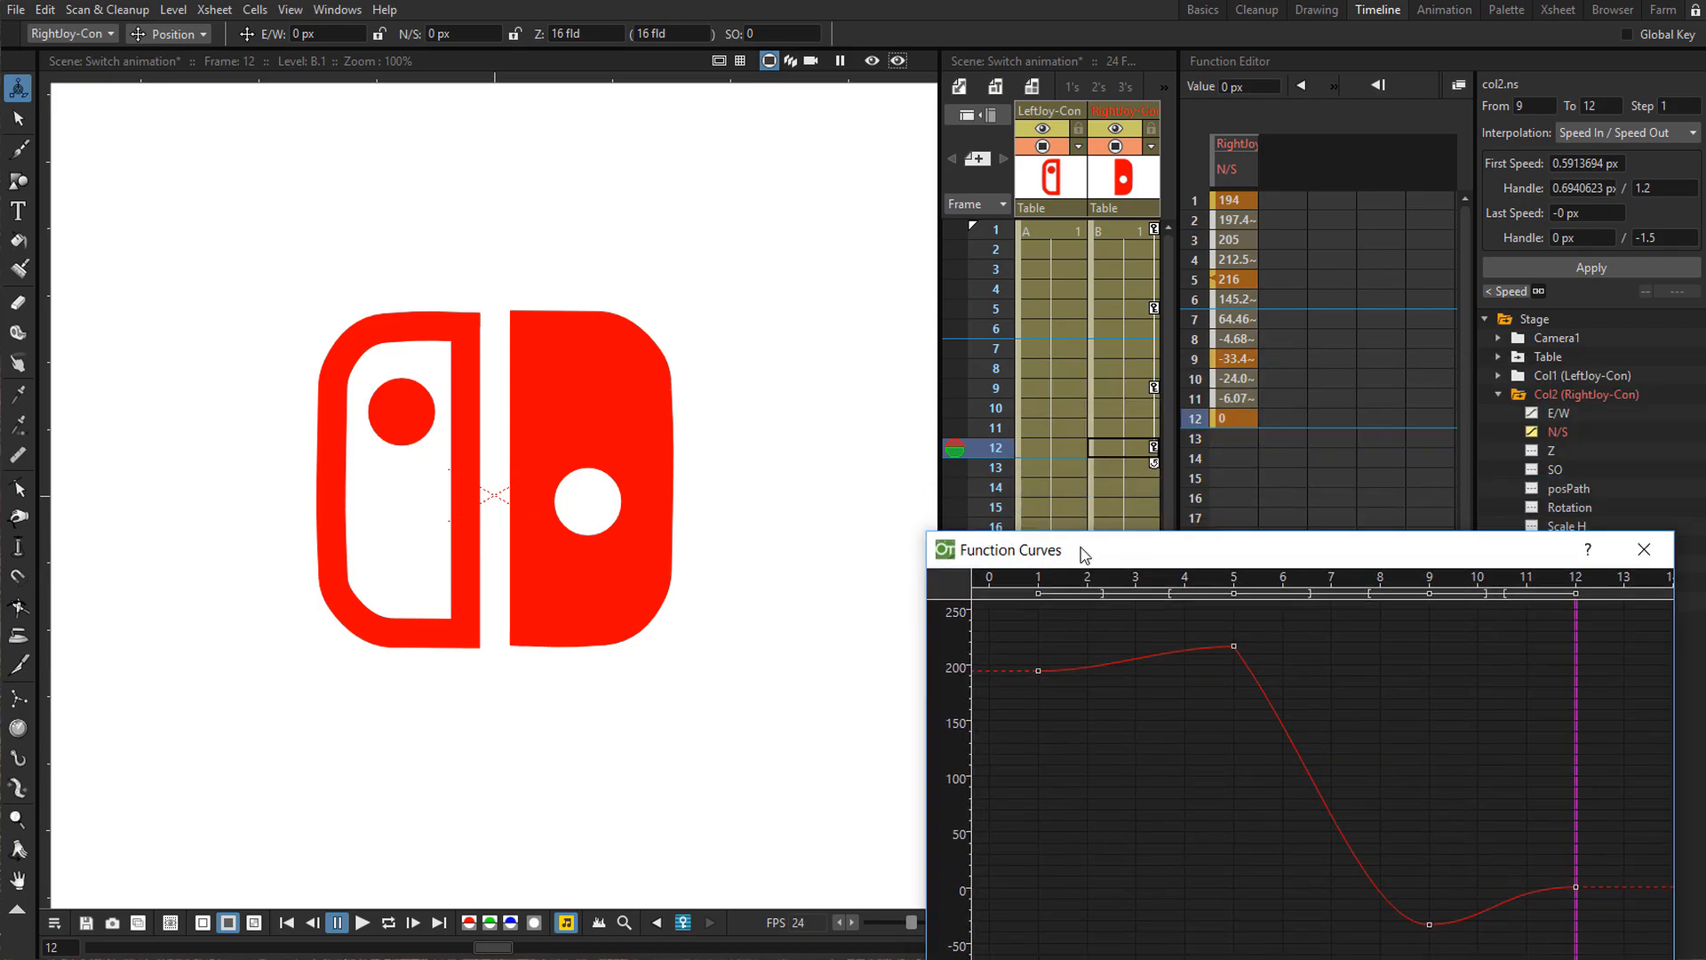
left_click(1641, 550)
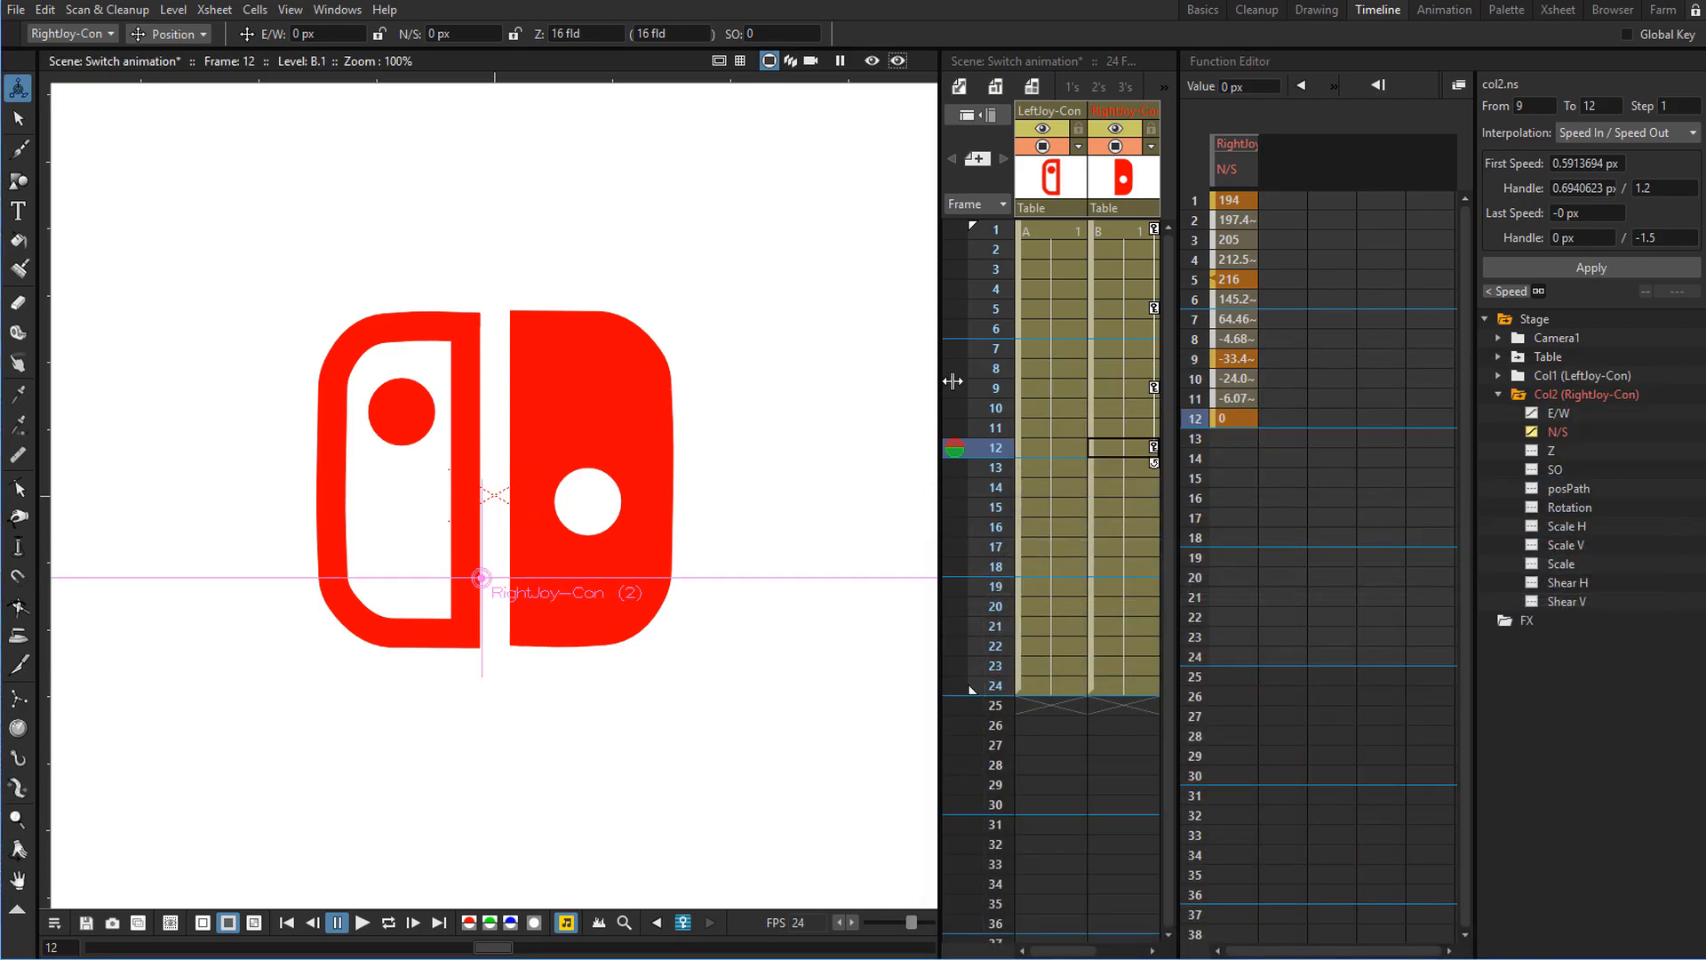
Select frame 8 of the right Joy-Con column and inspect its keyframe interpolation in the Function Editor.
left_click_drag(1001, 387, 972, 365)
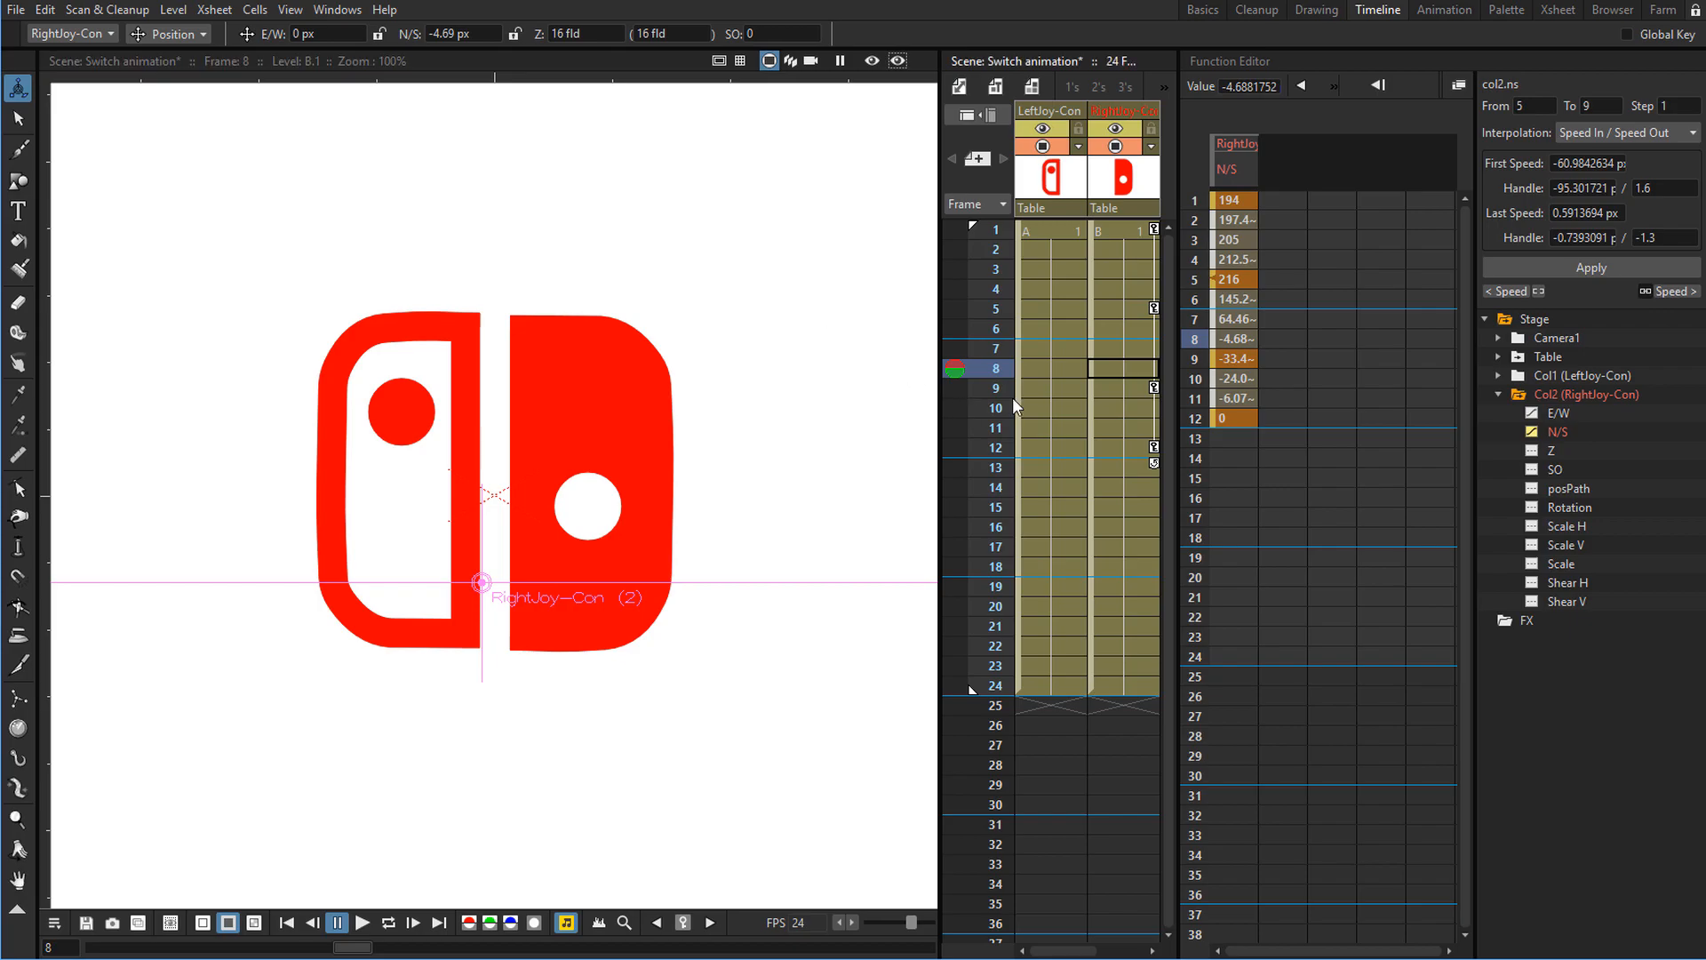
left_click(1141, 364)
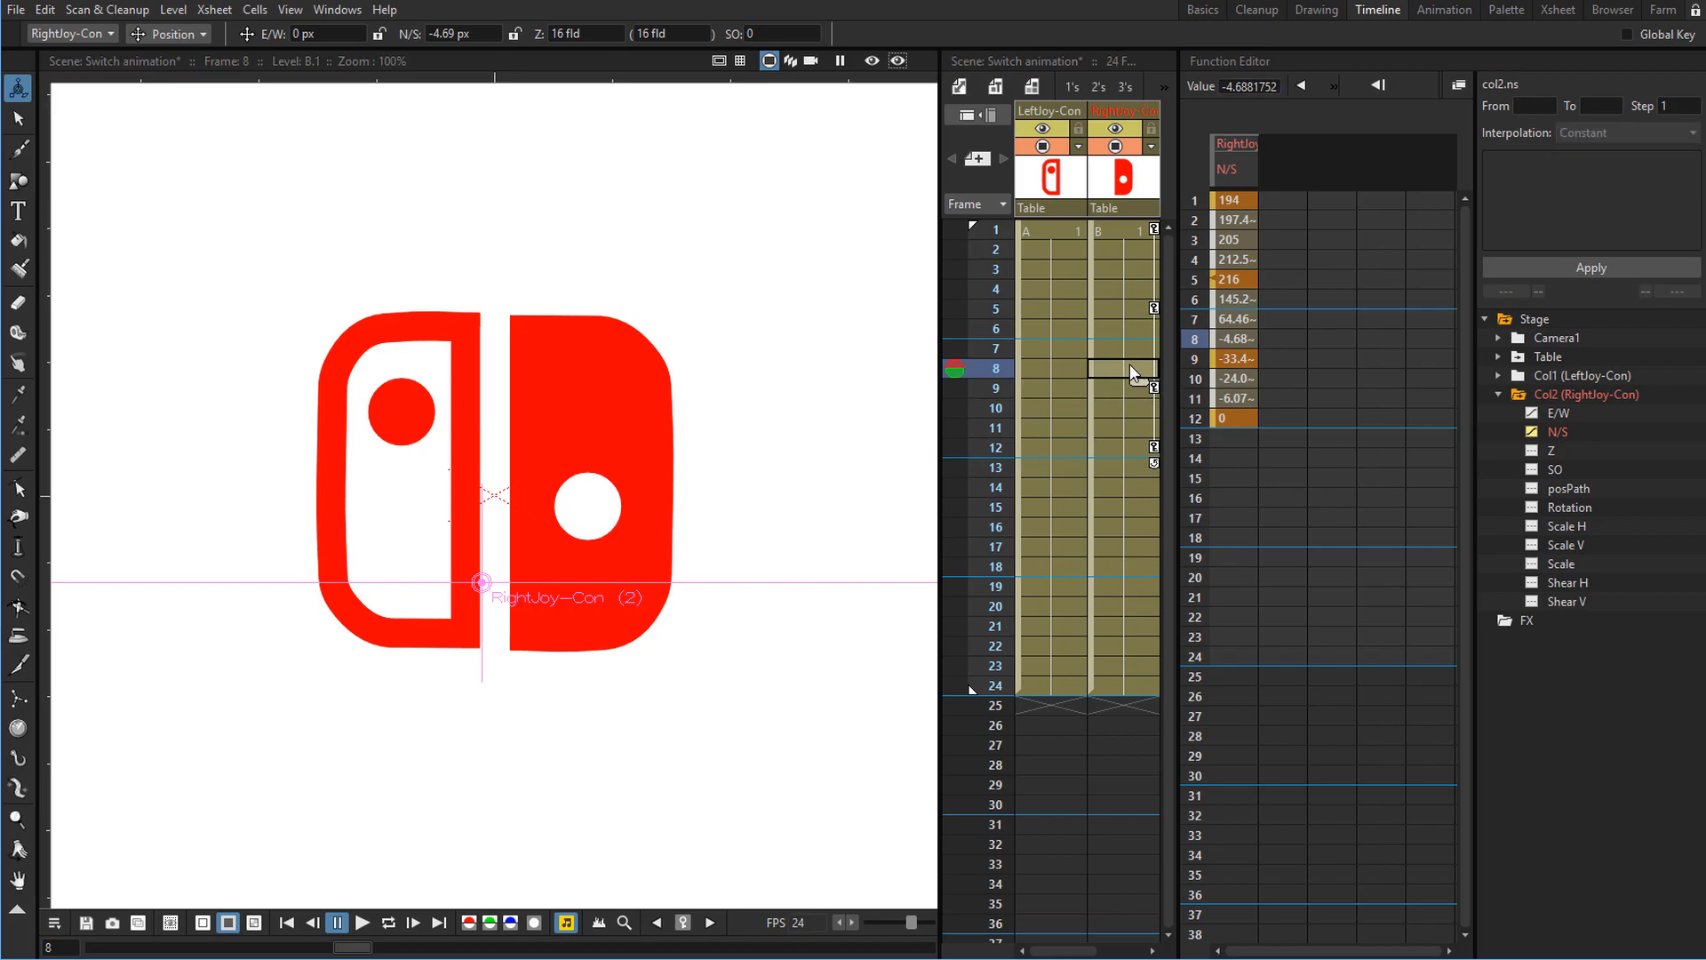
left_click(1380, 164)
left_click(1332, 87)
left_click(1378, 116)
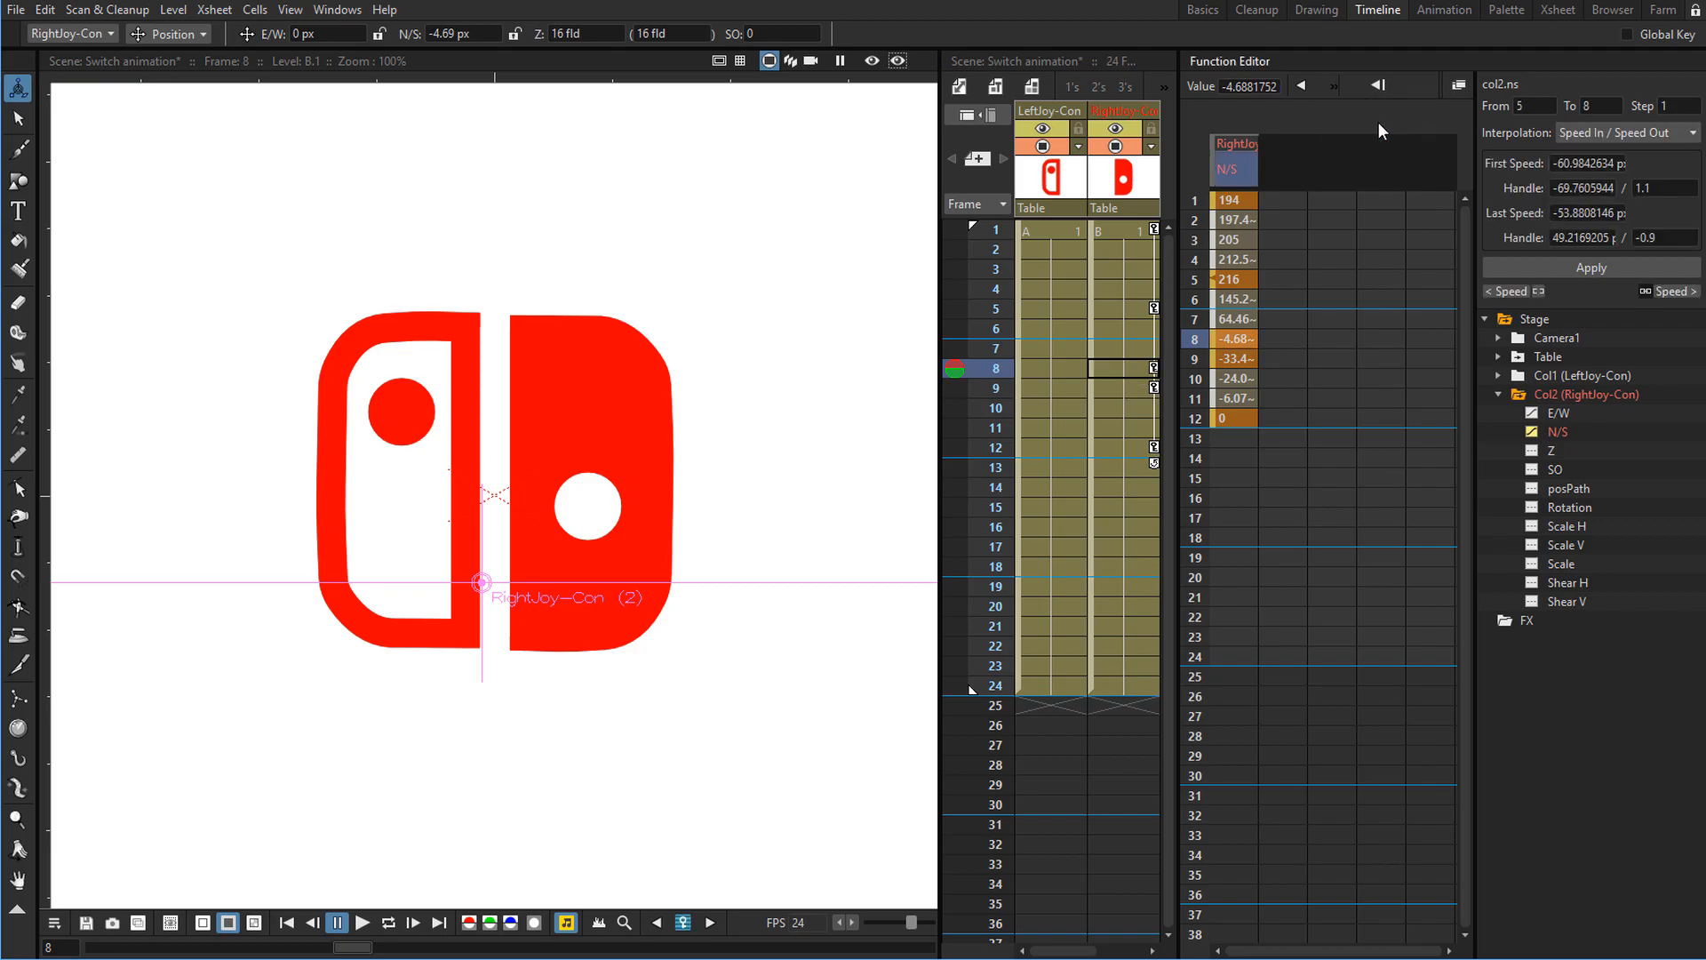
left_click(1136, 367)
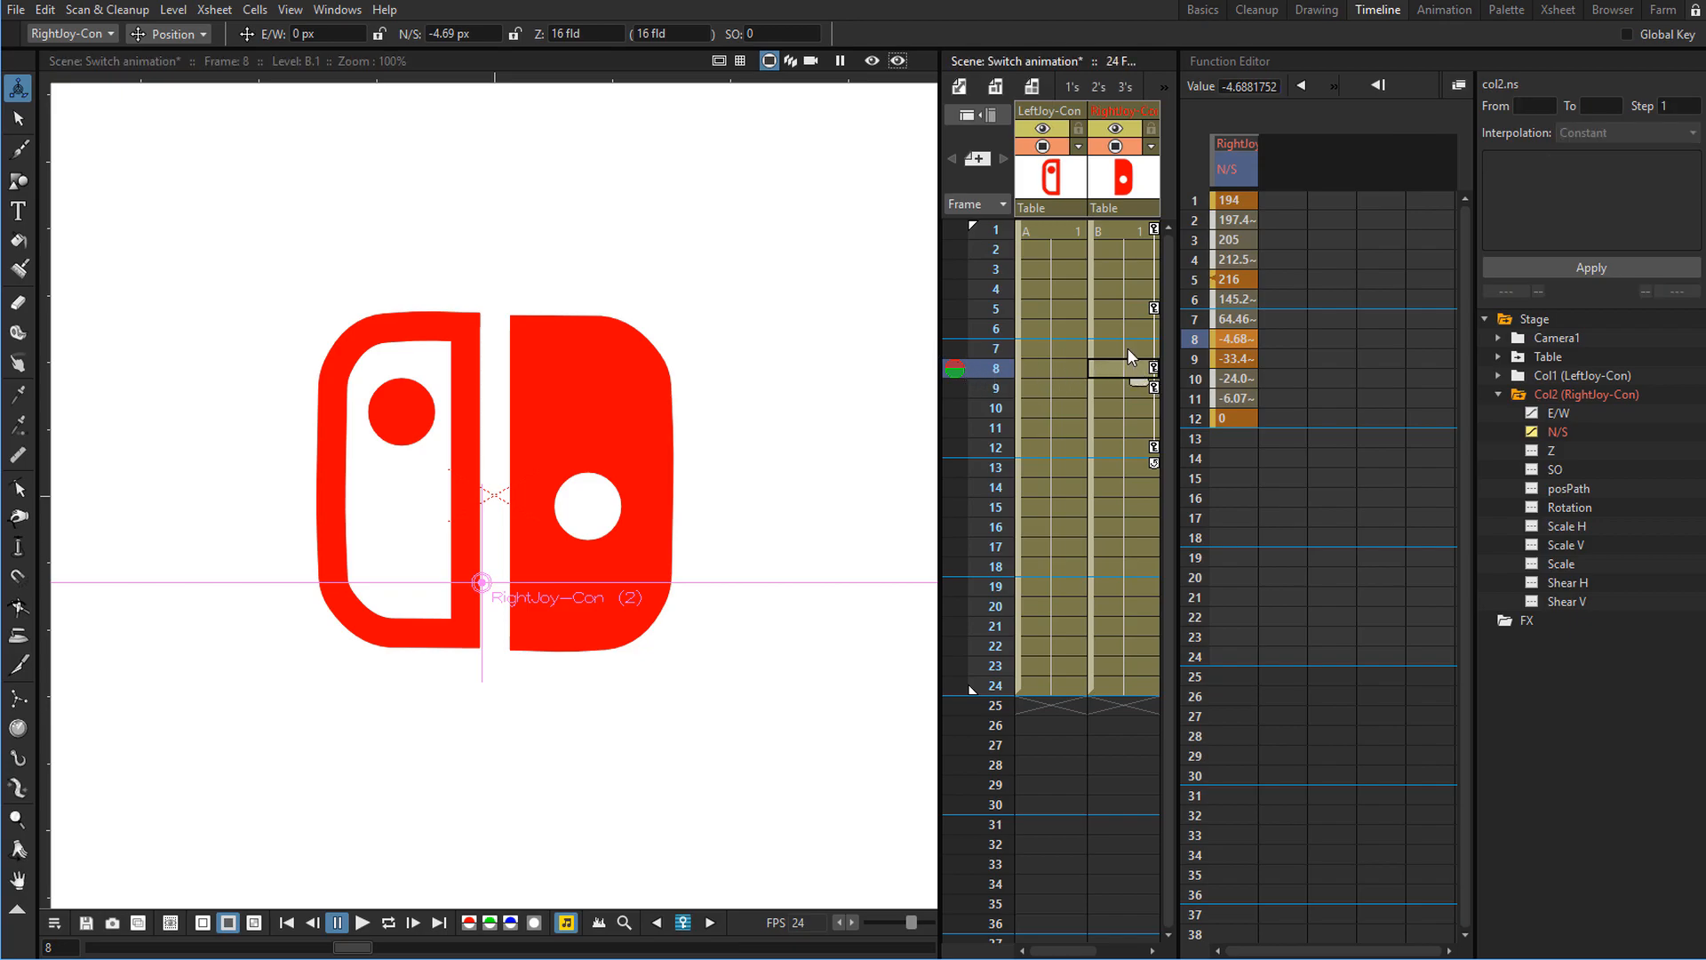
Copy the right Joy-Con's N/S keys from frames 8–12 and paste-insert them into the left Joy-Con's N/S channel at frame 8.
left_click(1533, 375)
left_click(1520, 375)
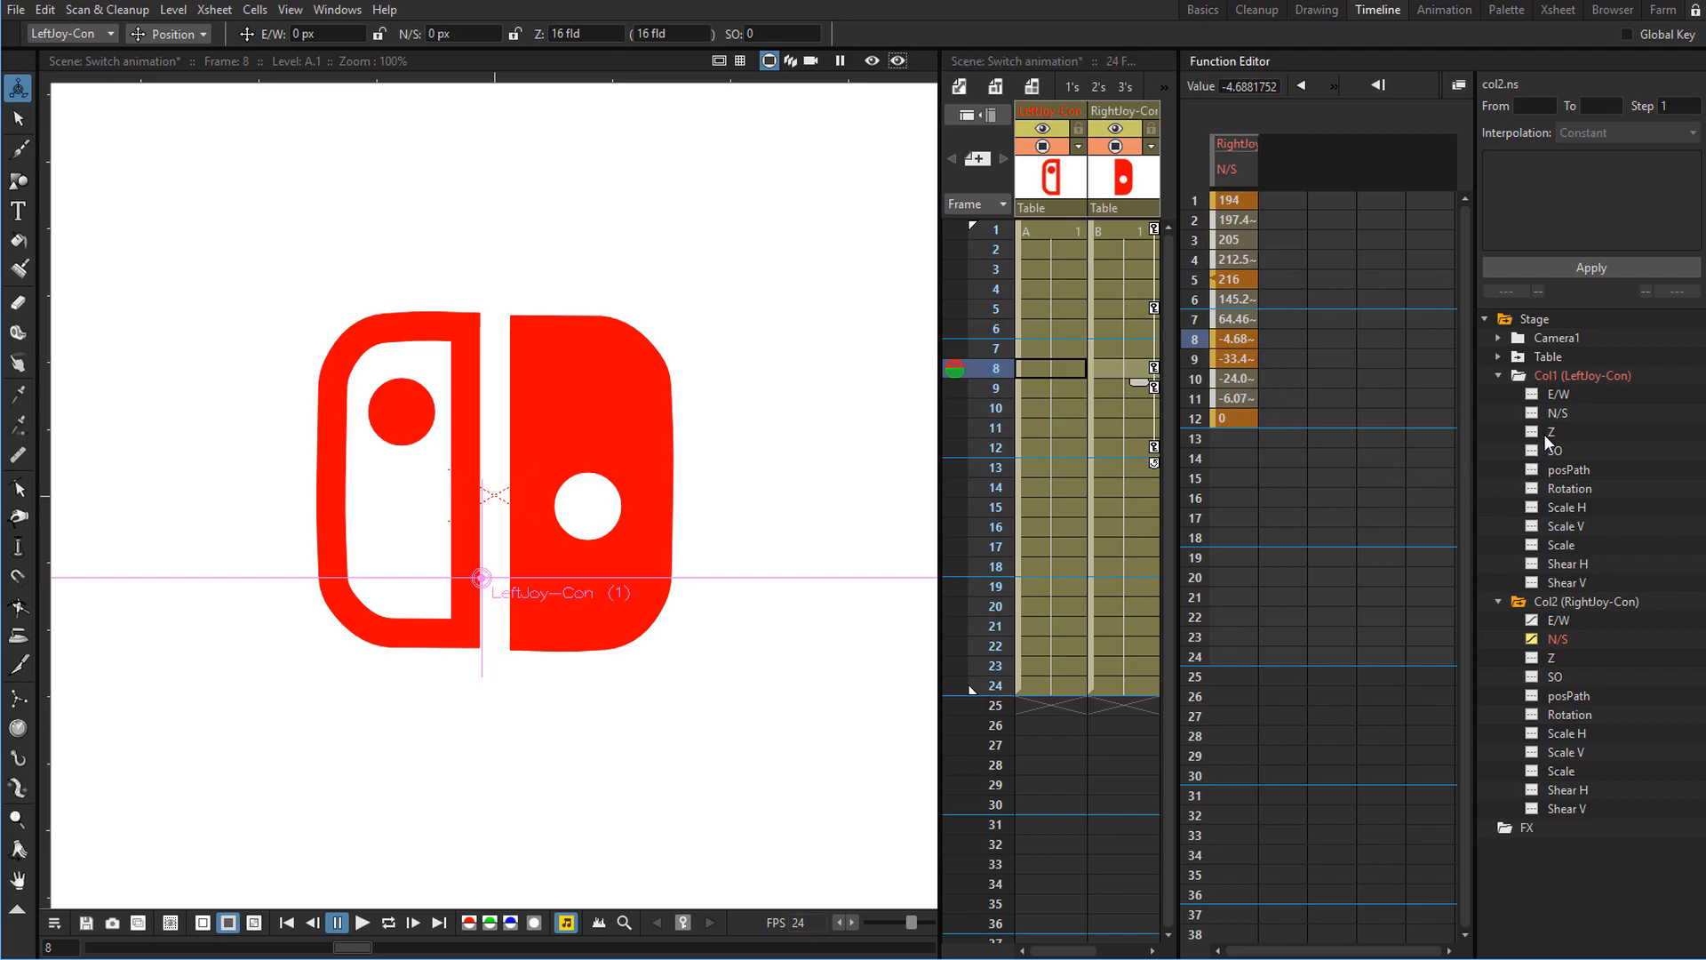
left_click(1560, 412)
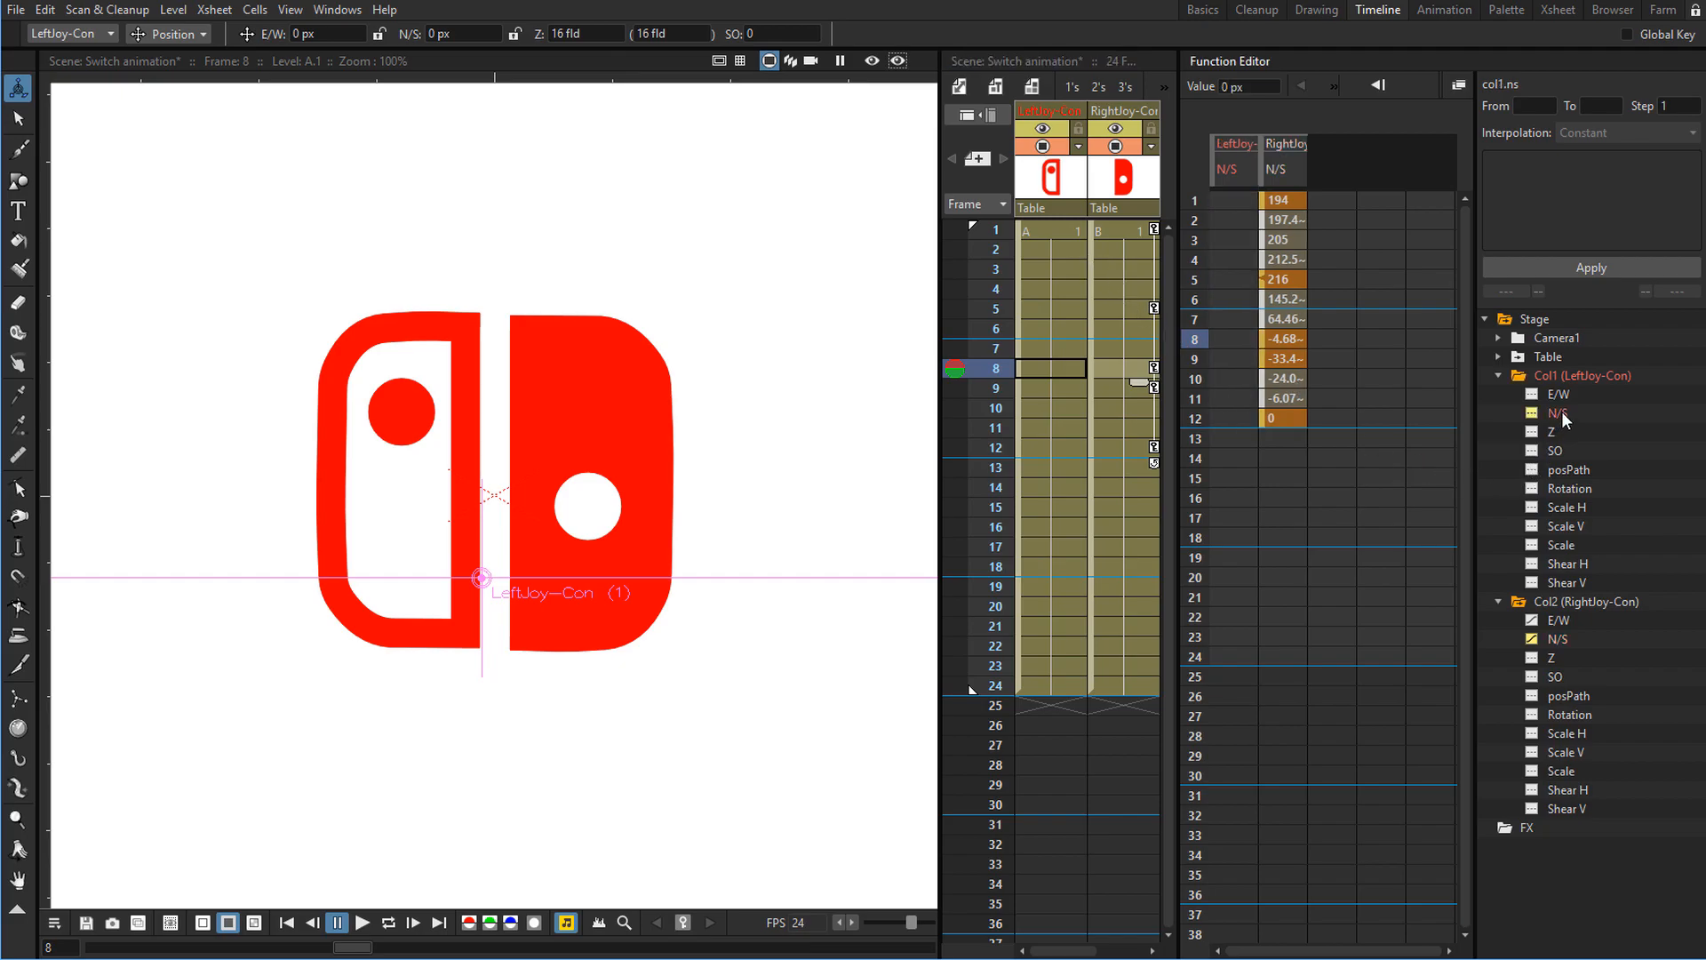
left_click(1275, 336)
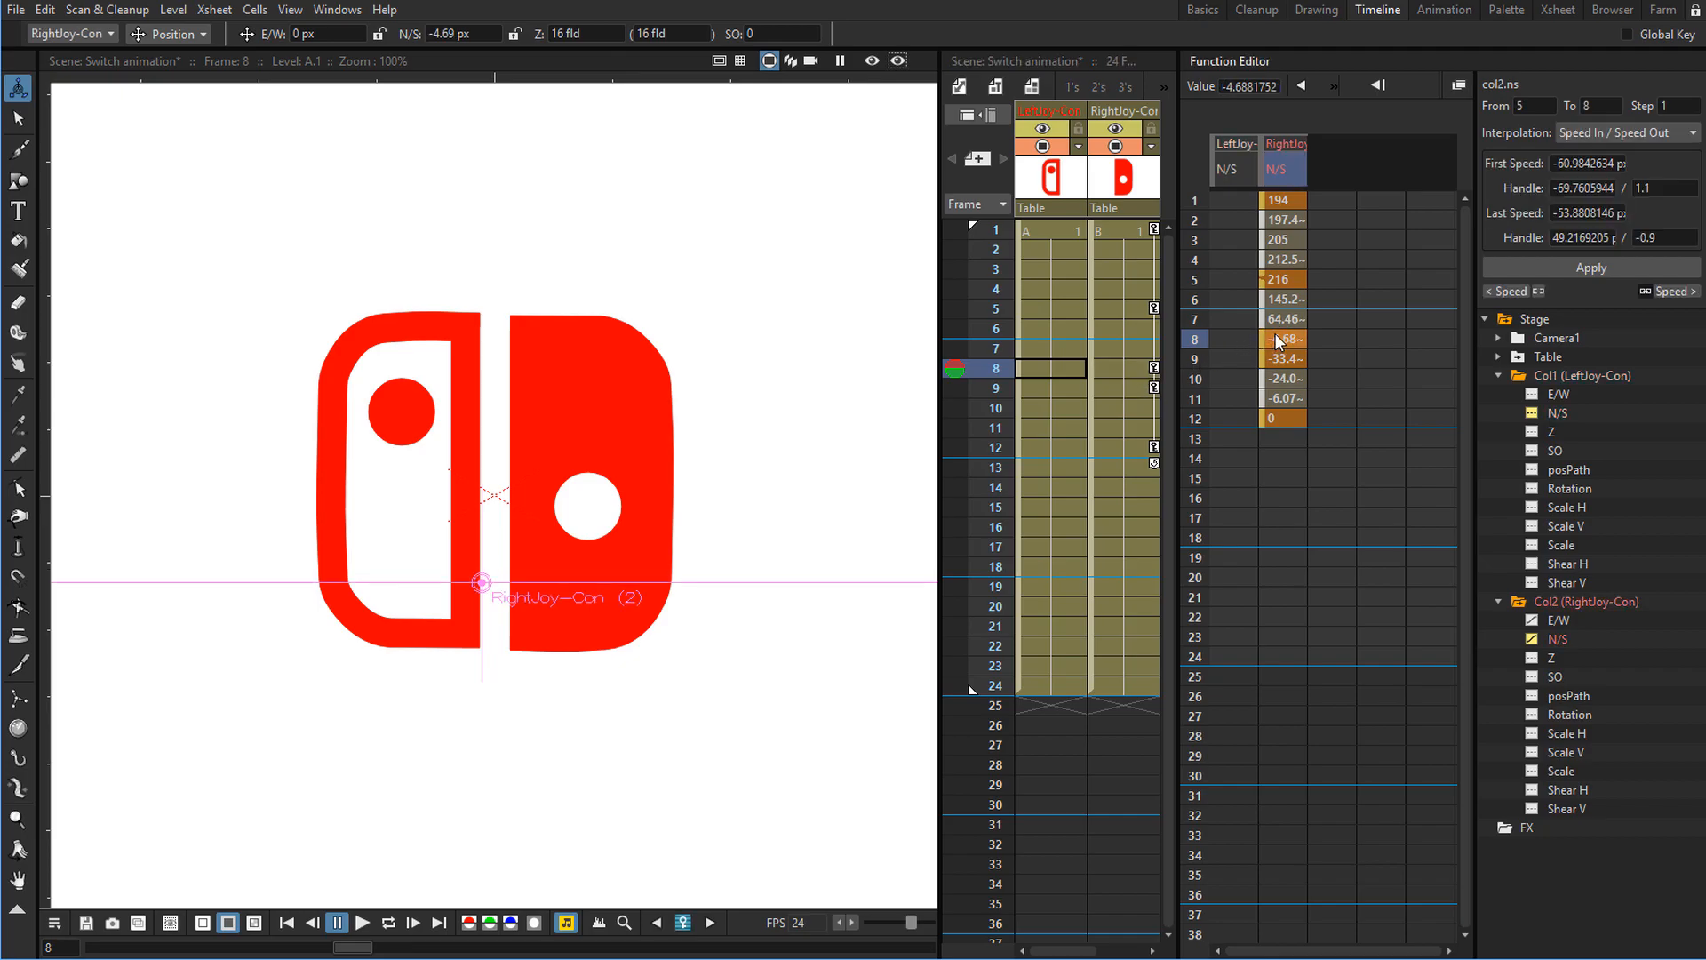
left_click_drag(1275, 332, 1276, 369)
right_click(1287, 414)
left_click(1338, 450)
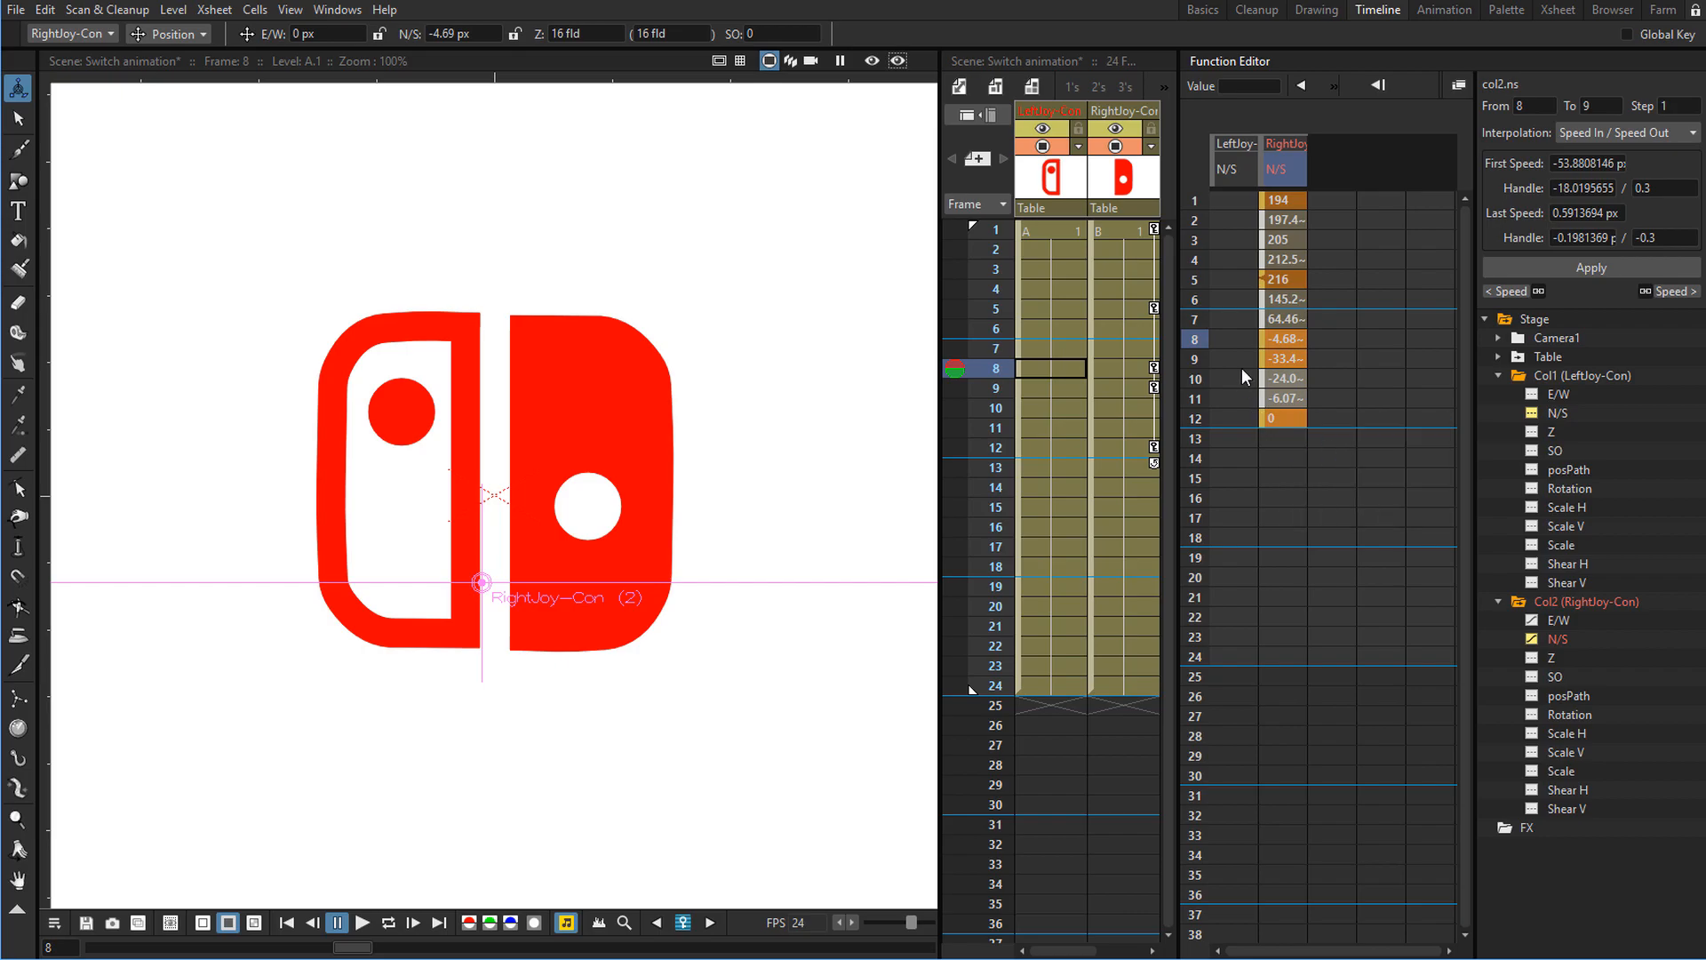
left_click(1228, 338)
right_click(1228, 338)
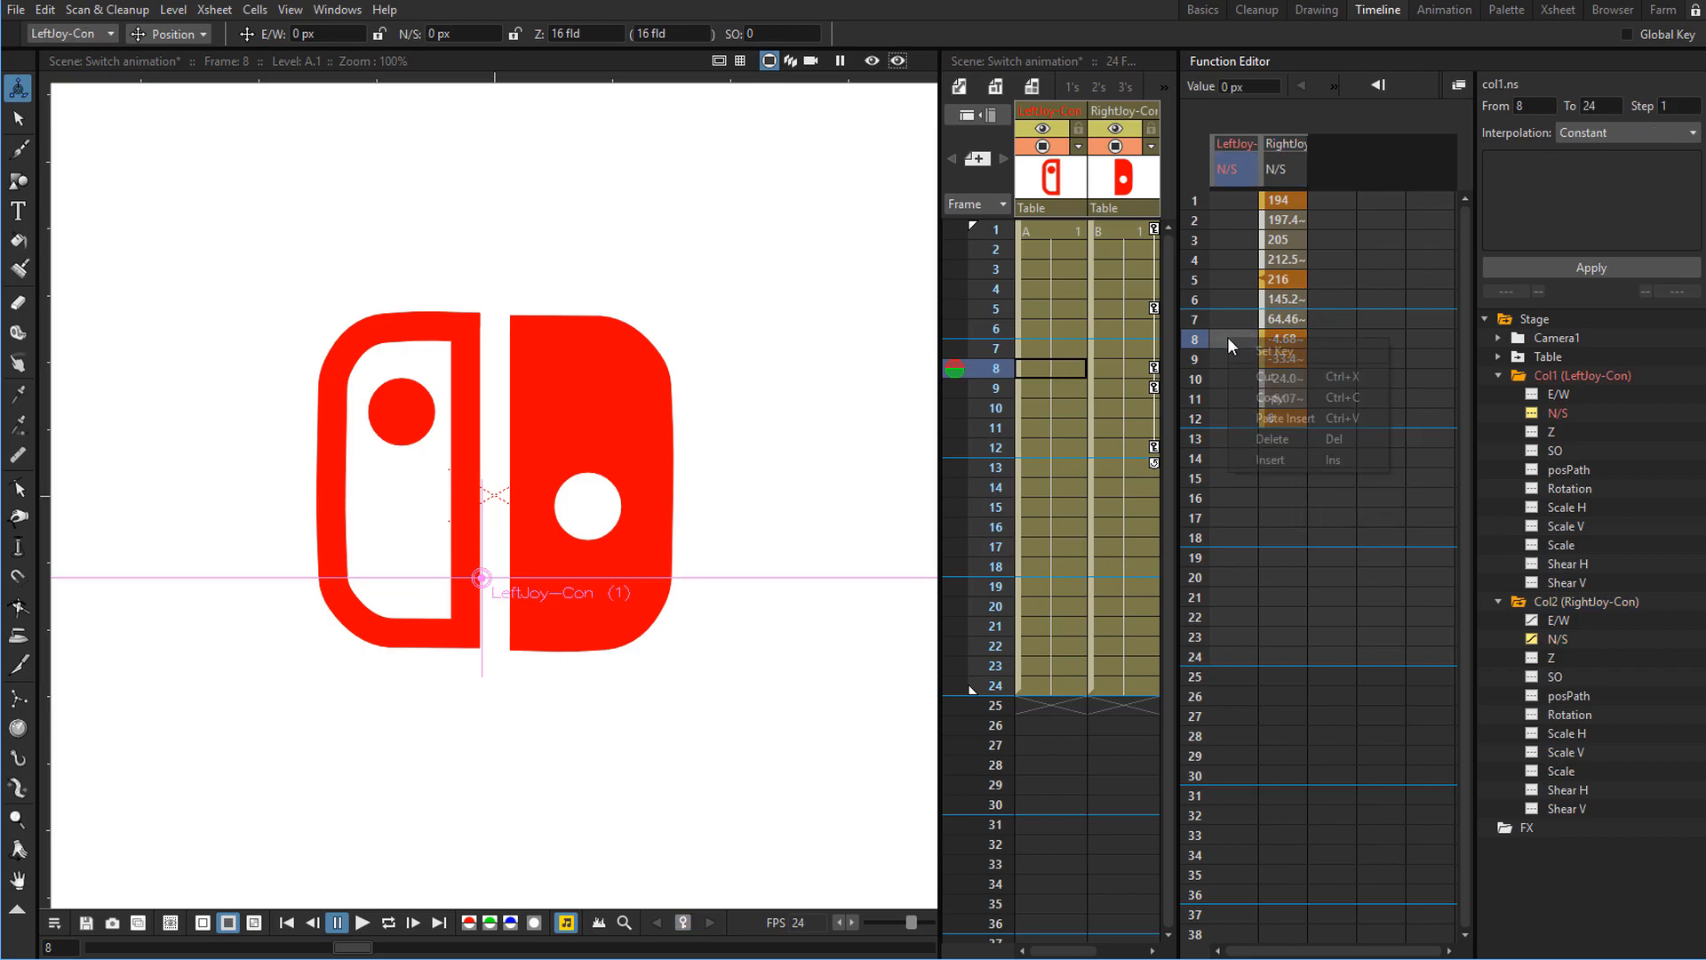
left_click(1277, 421)
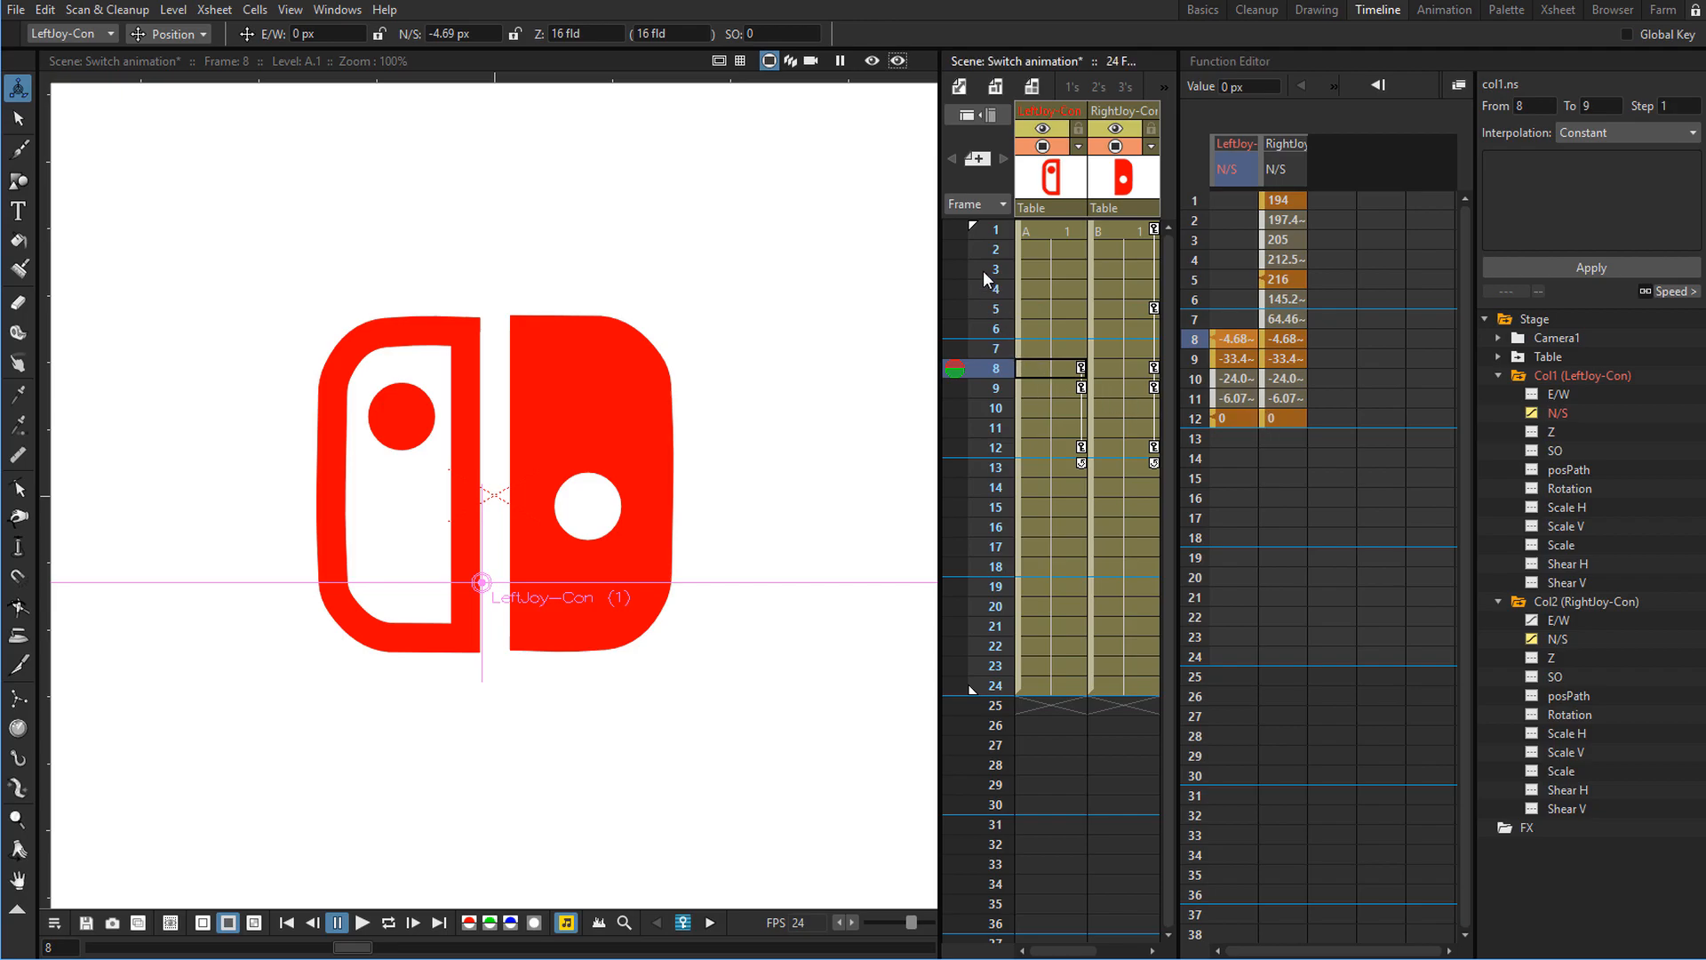
Play the animation from frame 1 to preview both Joy-Cons moving.
left_click(1000, 232)
left_click(999, 224)
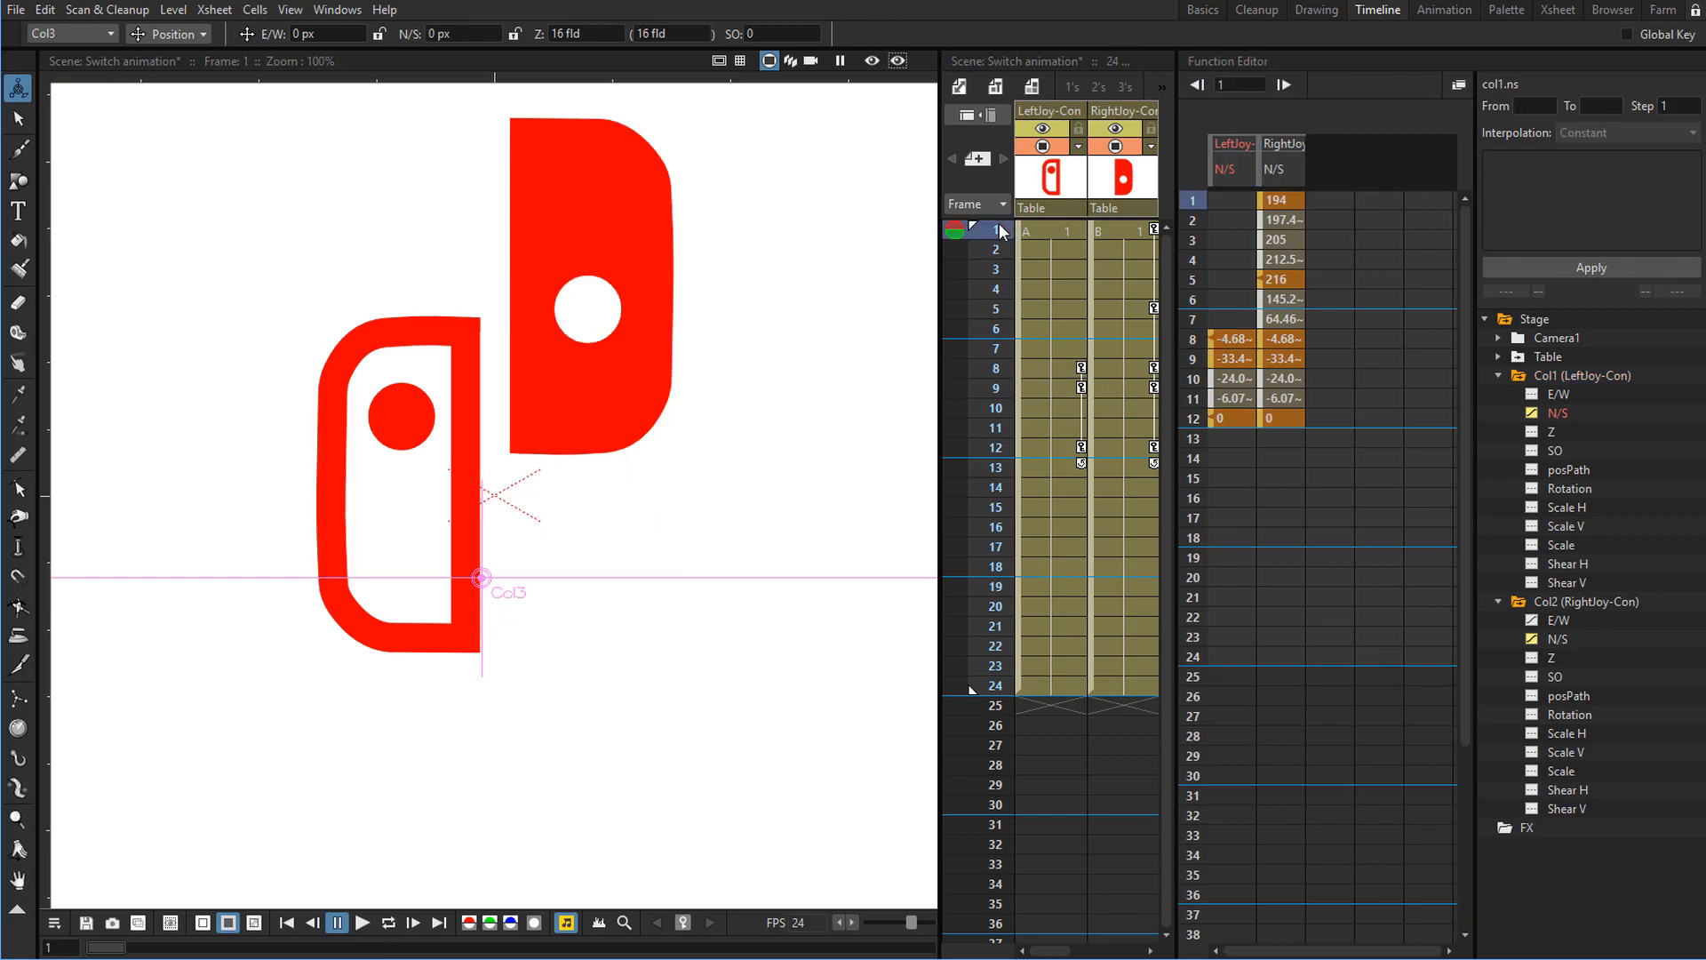
key("l")
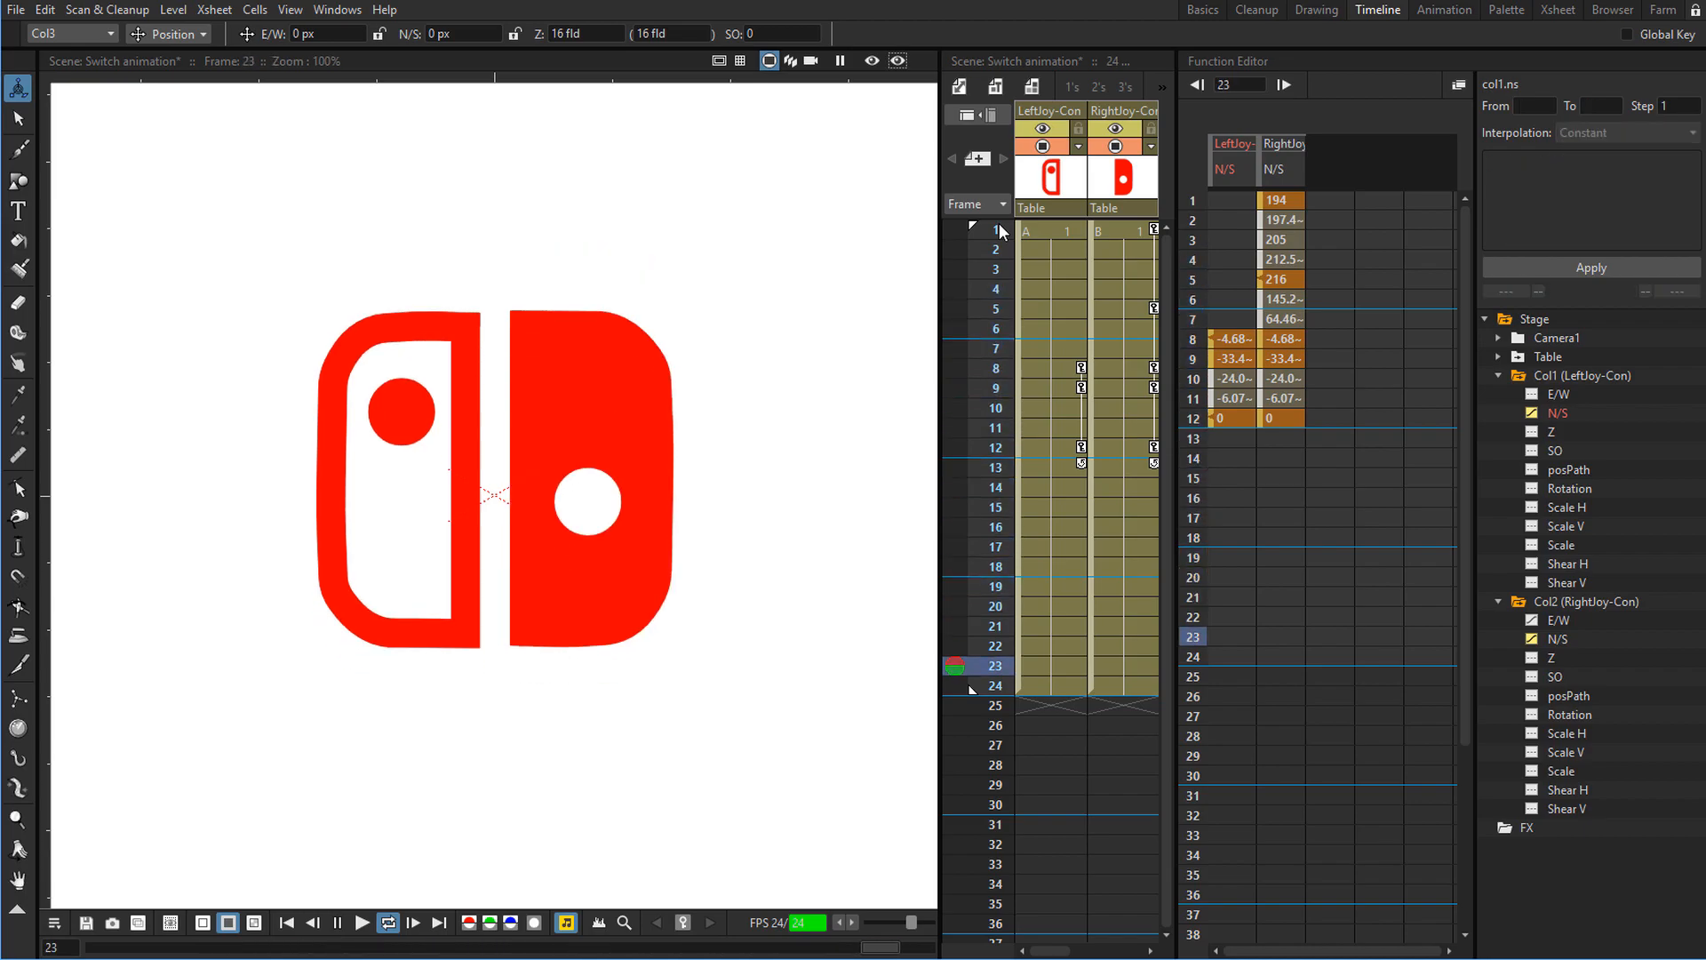
key("l")
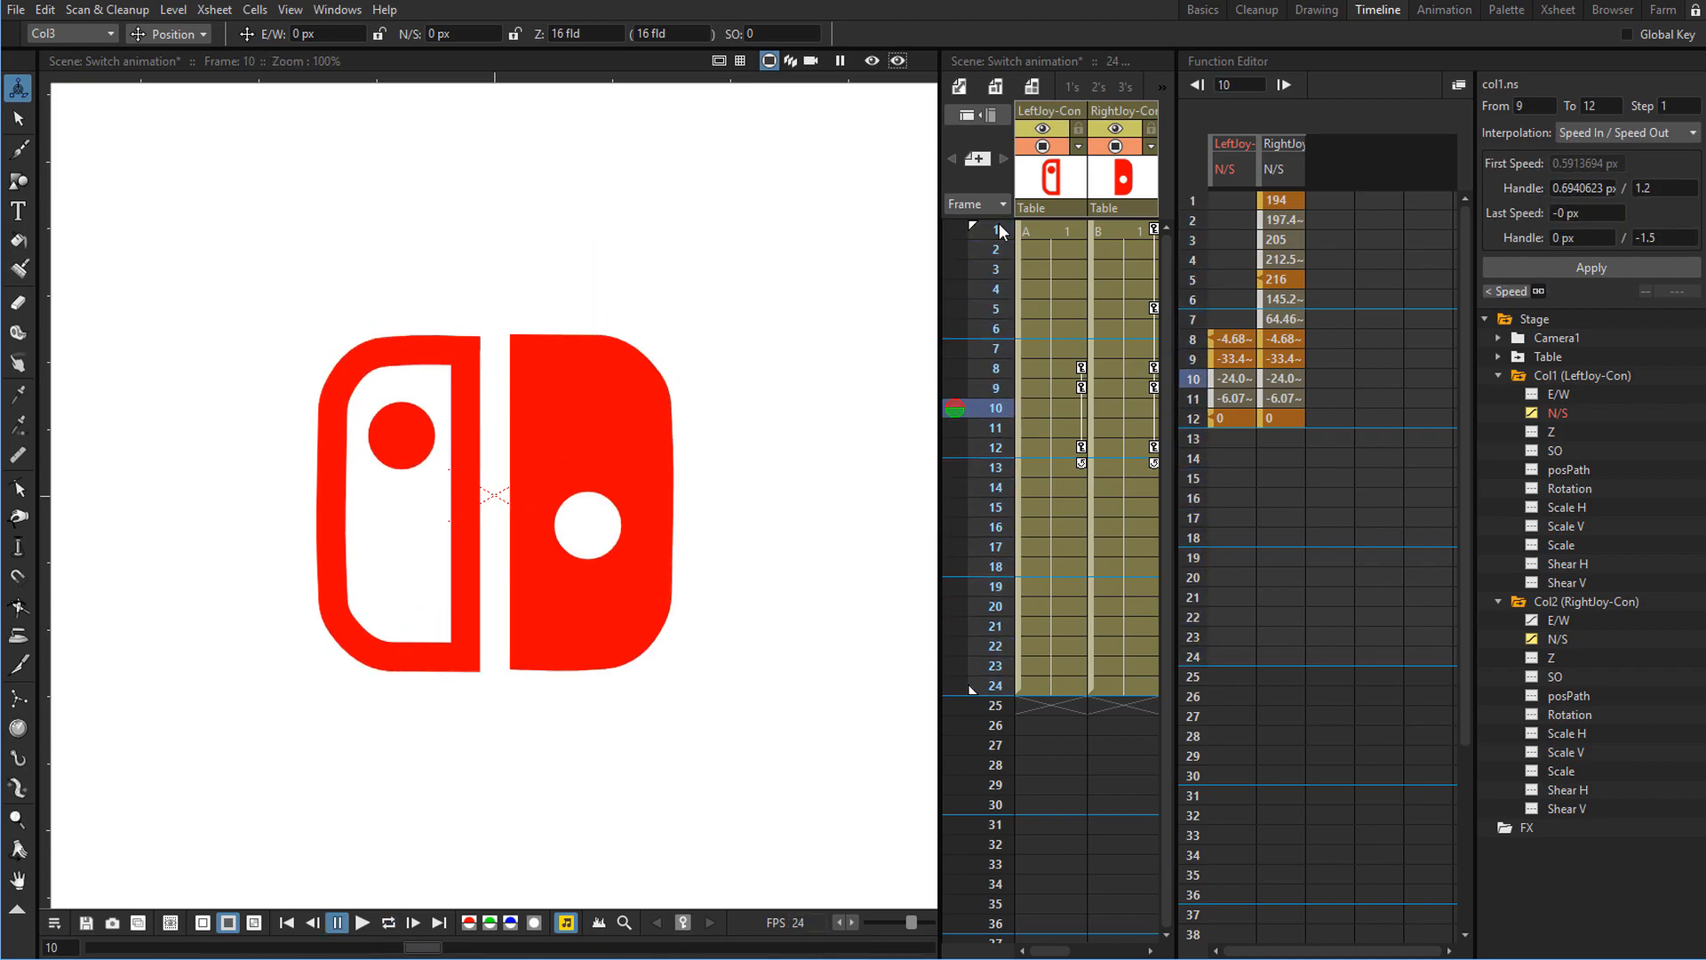
Load Nintendo Switch - Click Sound.wav into the scene from its original location and view its new audio column.
left_click(1613, 10)
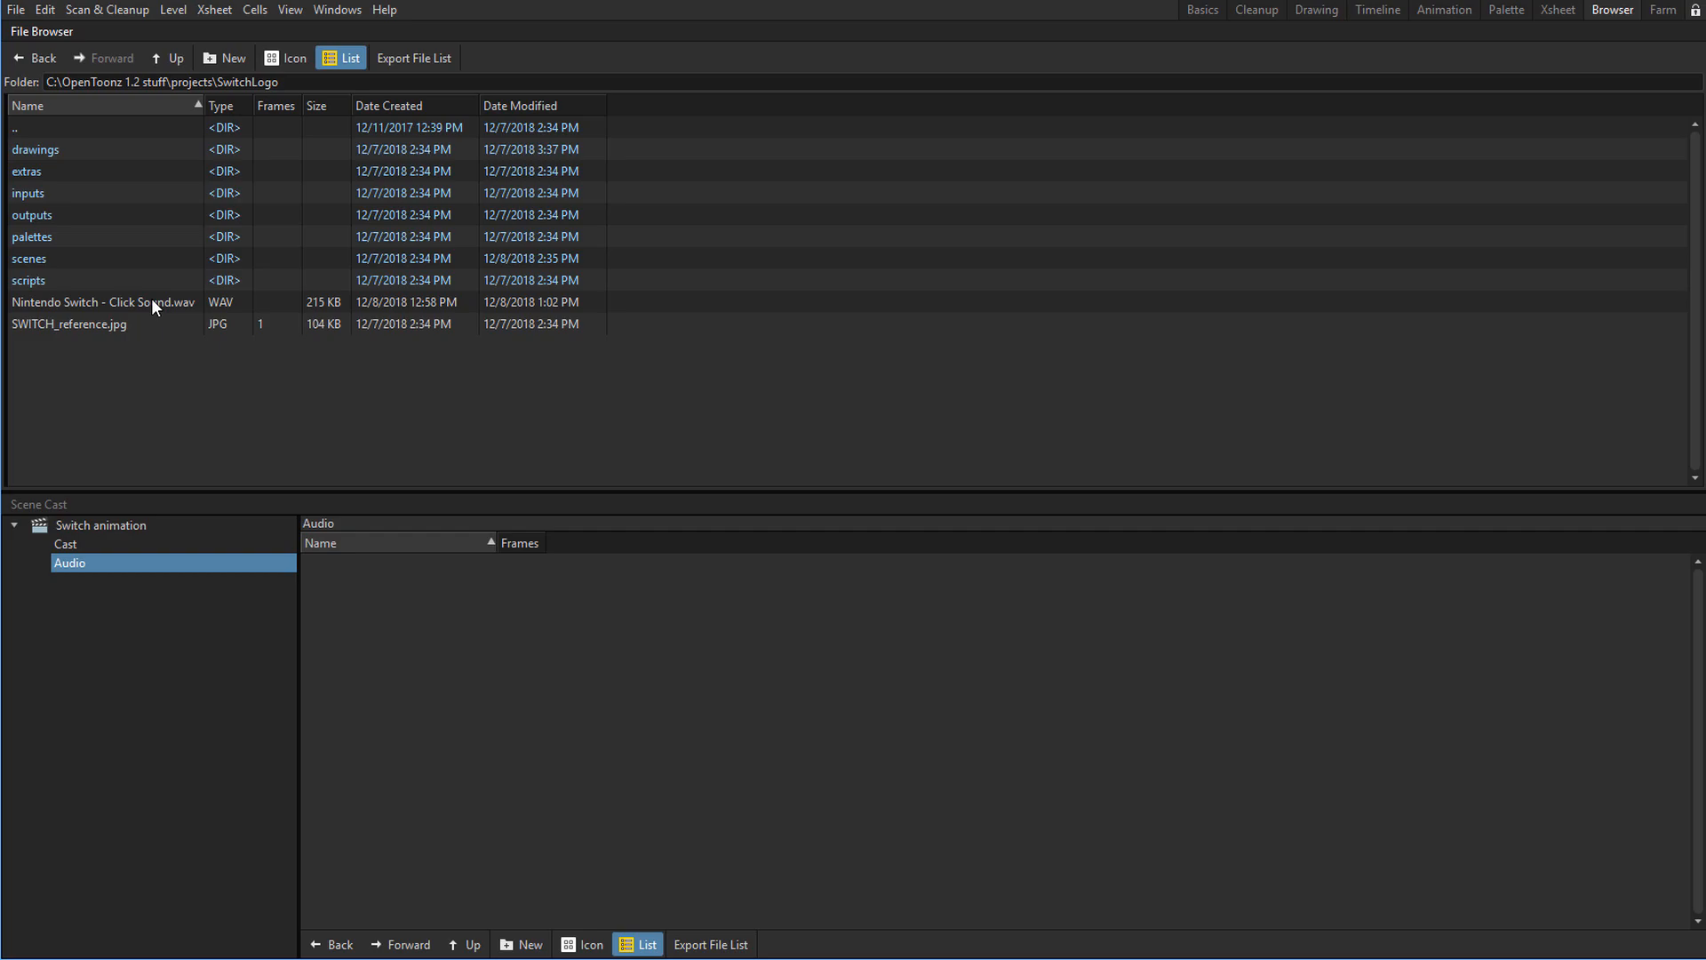
left_click_drag(151, 297, 489, 684)
left_click(947, 499)
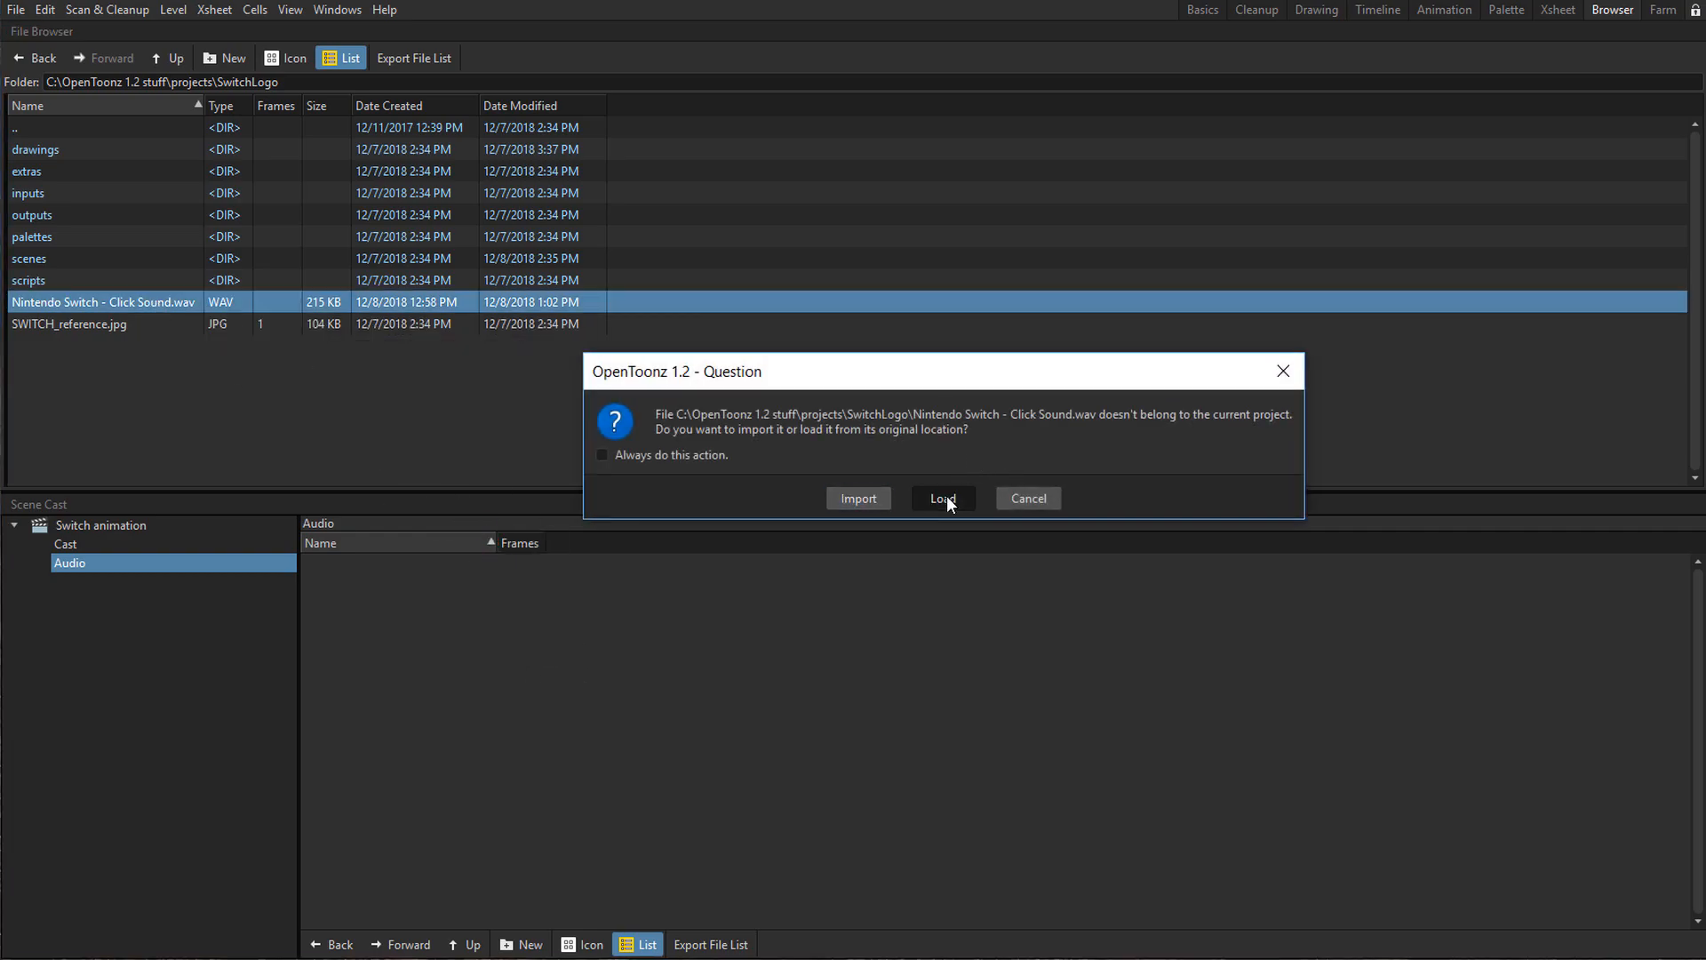
left_click(1375, 14)
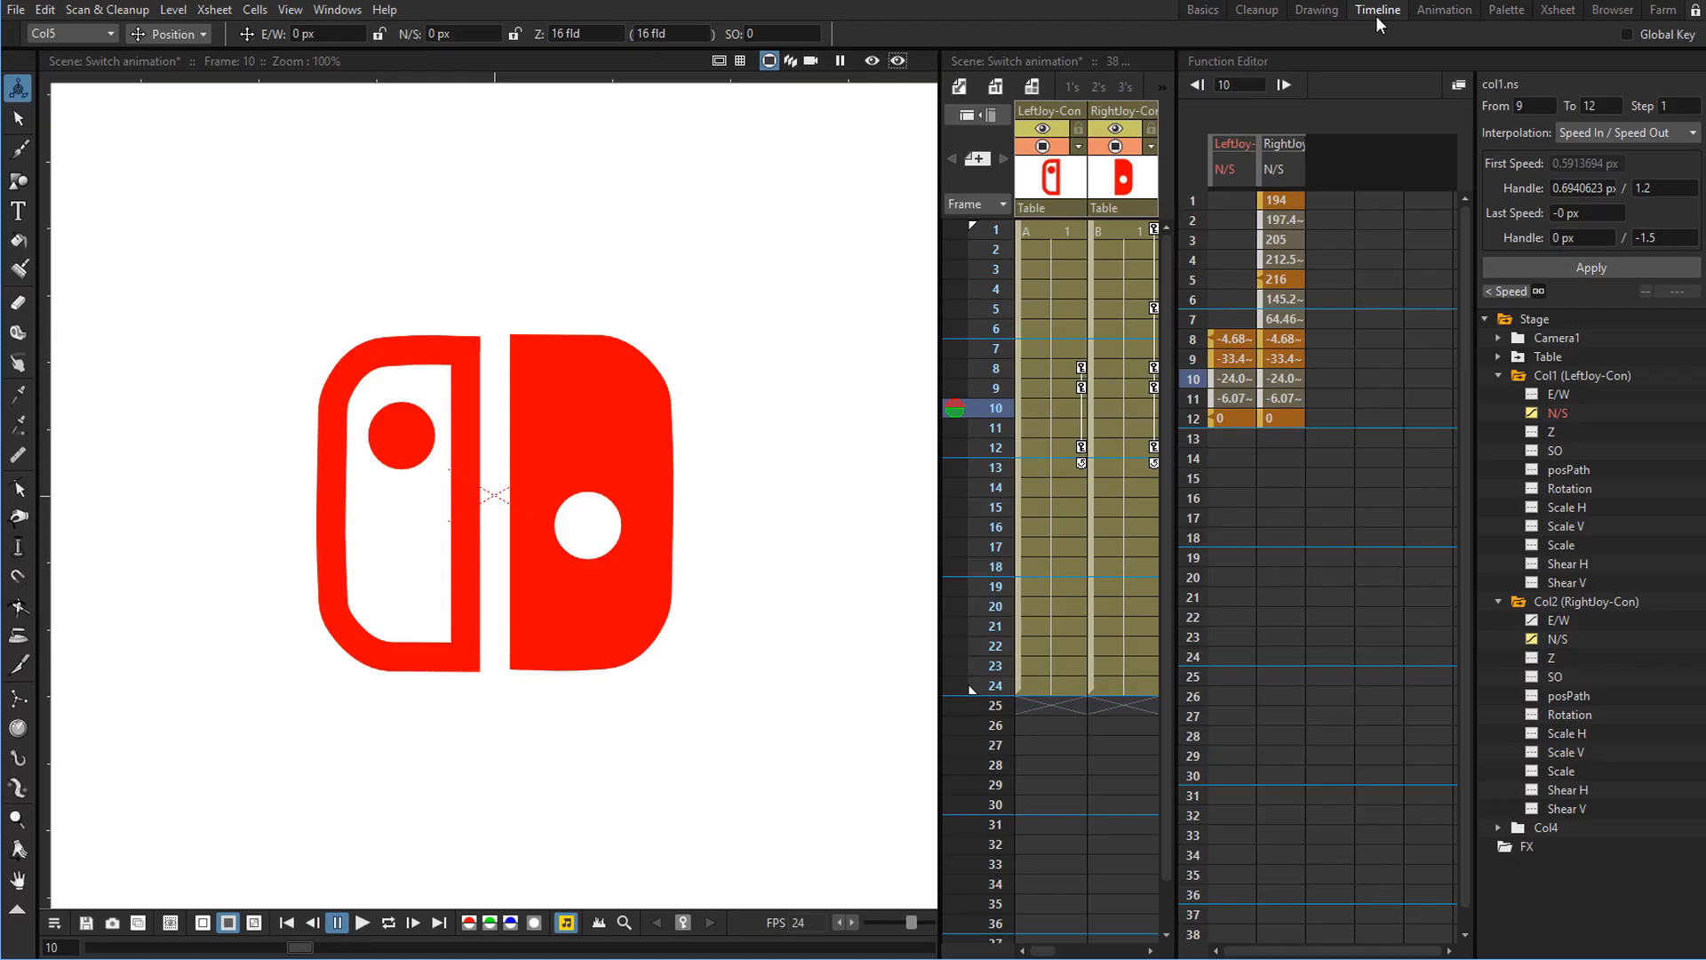
left_click_drag(1178, 287, 1348, 269)
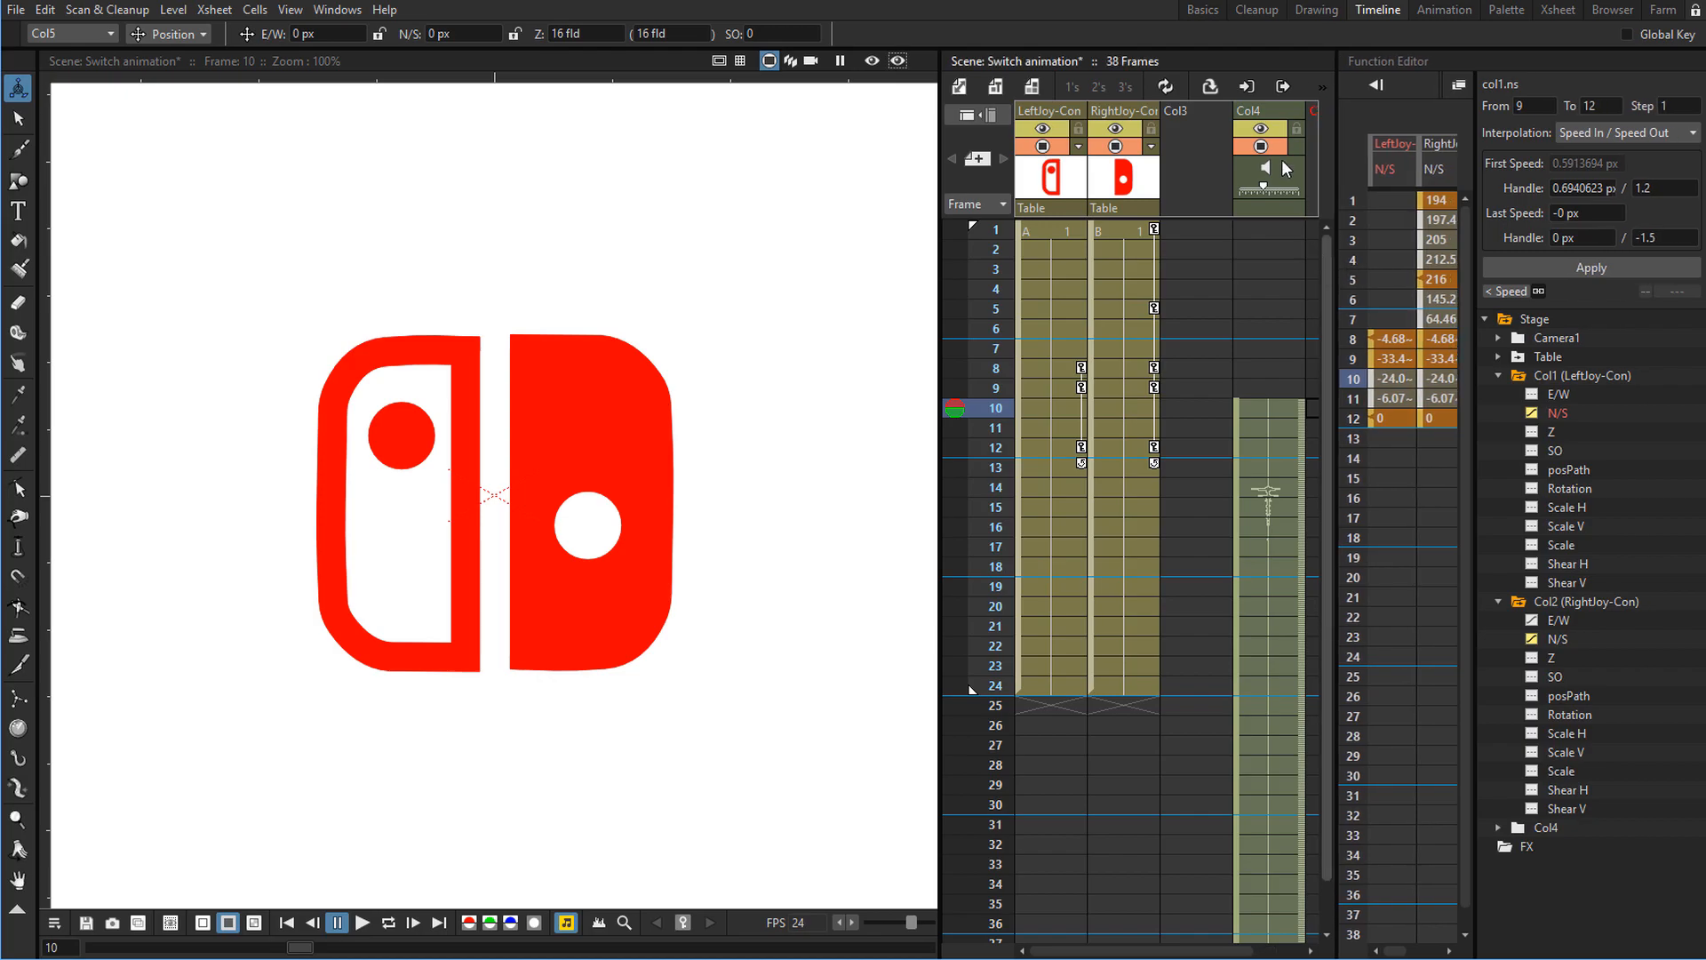
Move the sound column next to the right Joy-Con column.
left_click(1280, 116)
left_click_drag(1280, 116, 1226, 114)
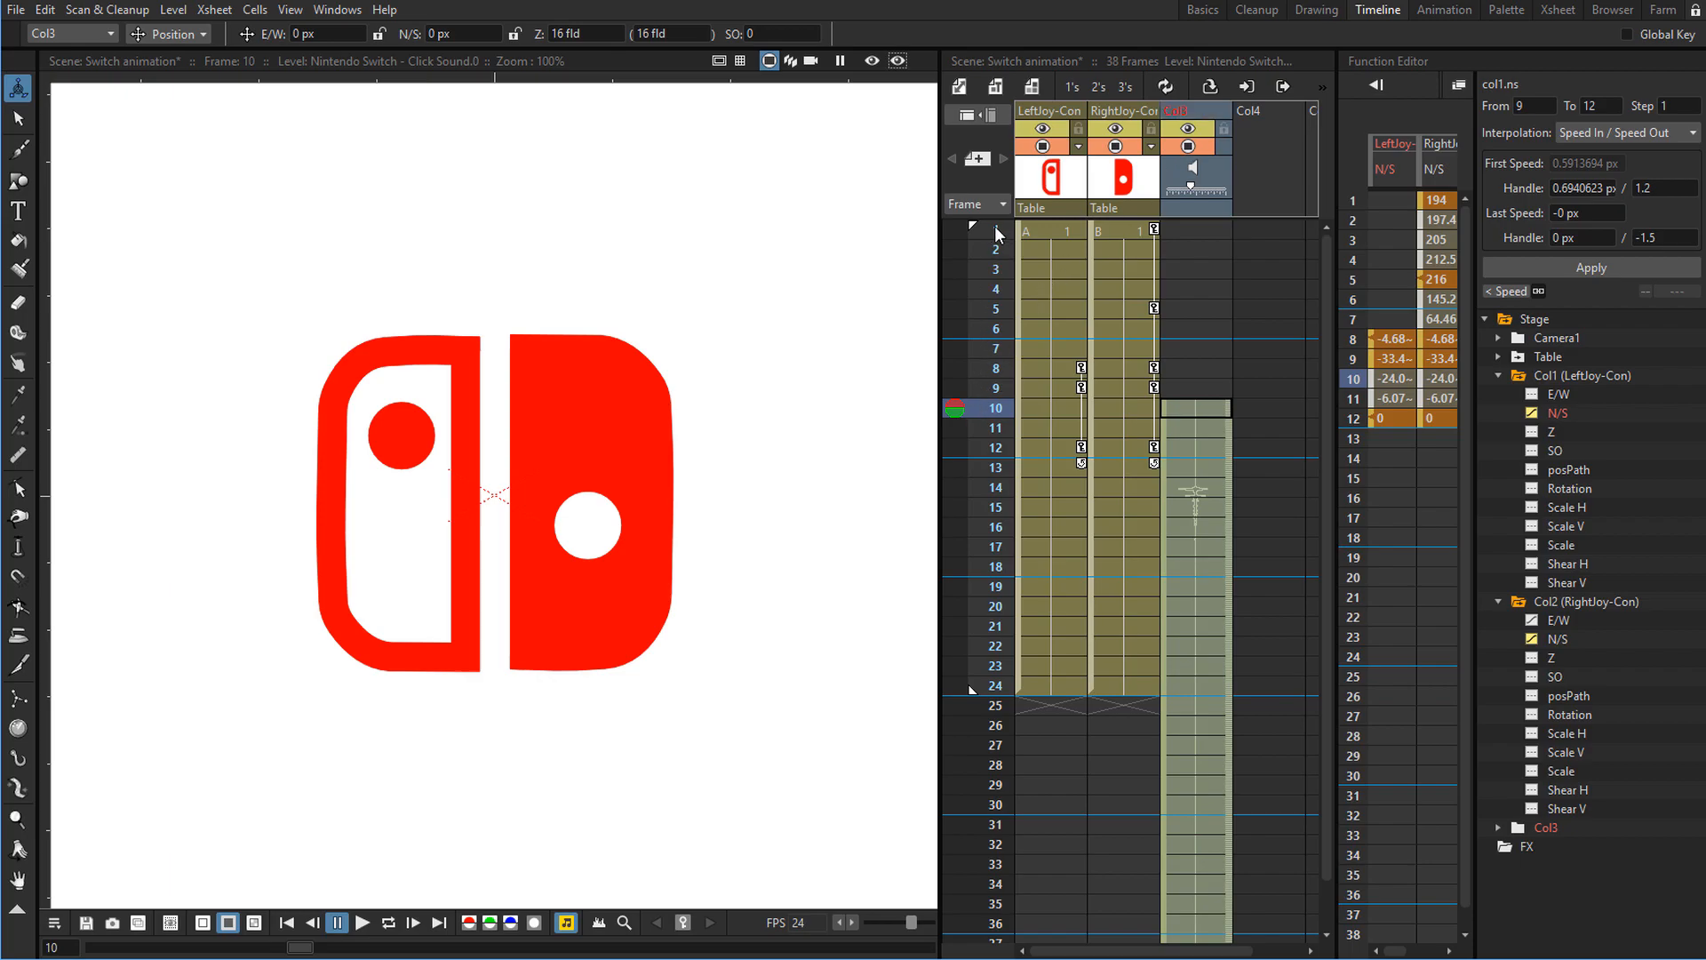
Scrub through the frames and play the animation with the click sound to check its timing.
left_click_drag(995, 228, 995, 329)
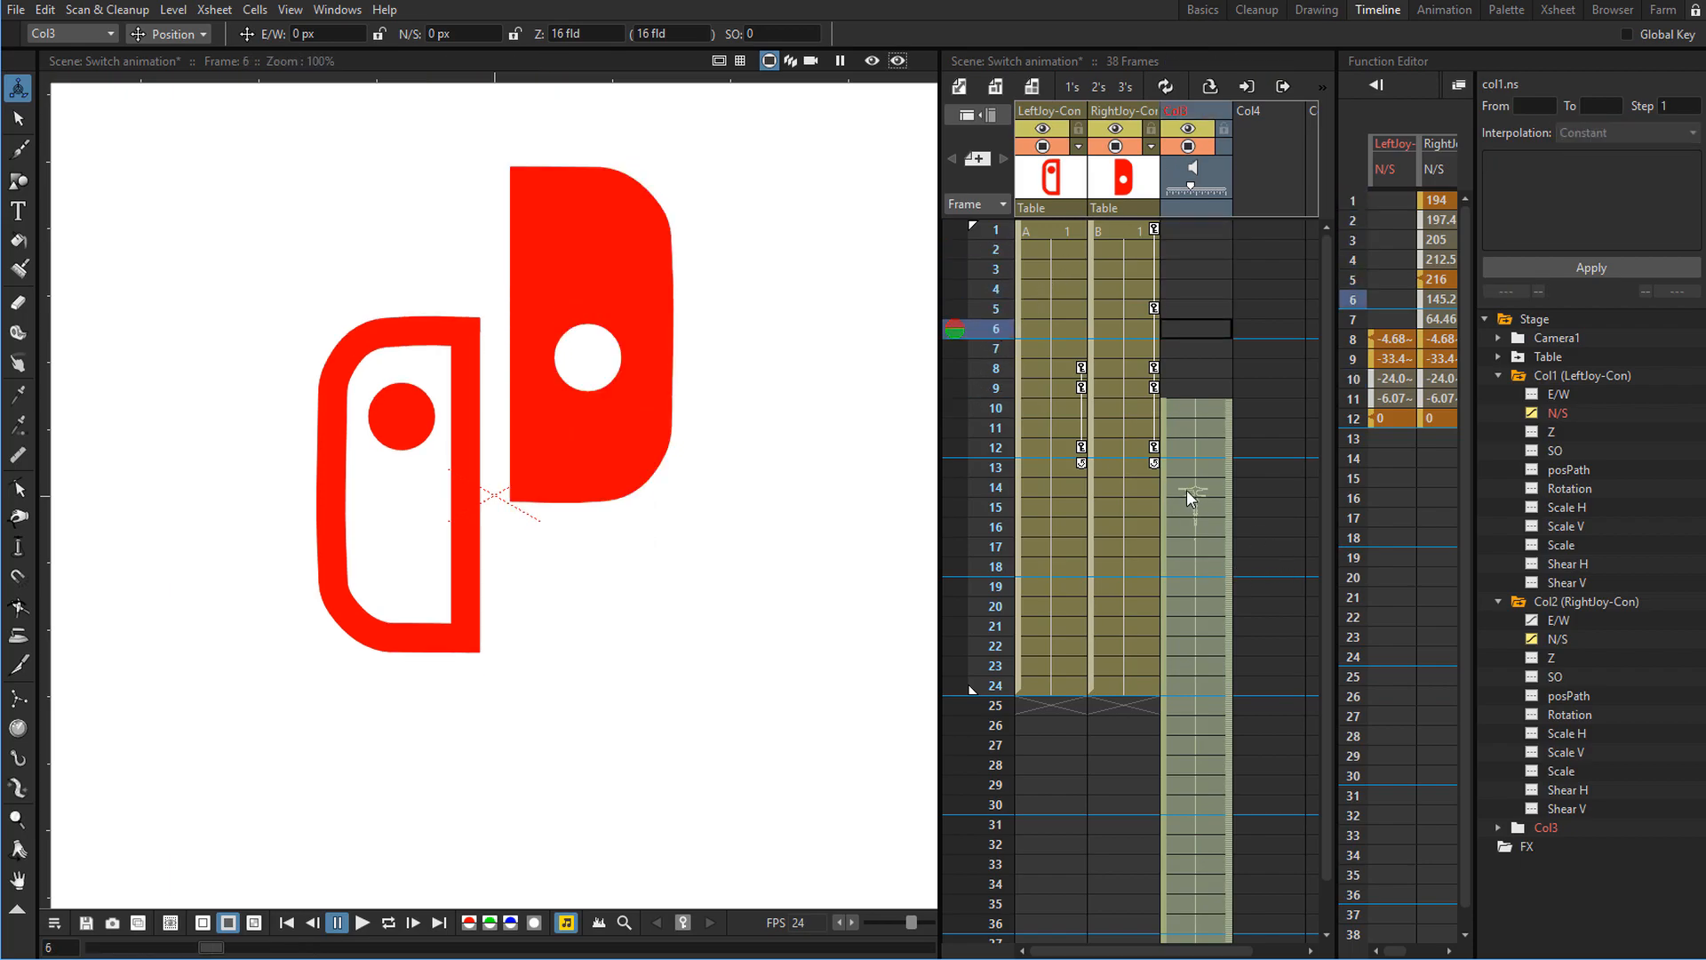
key("l")
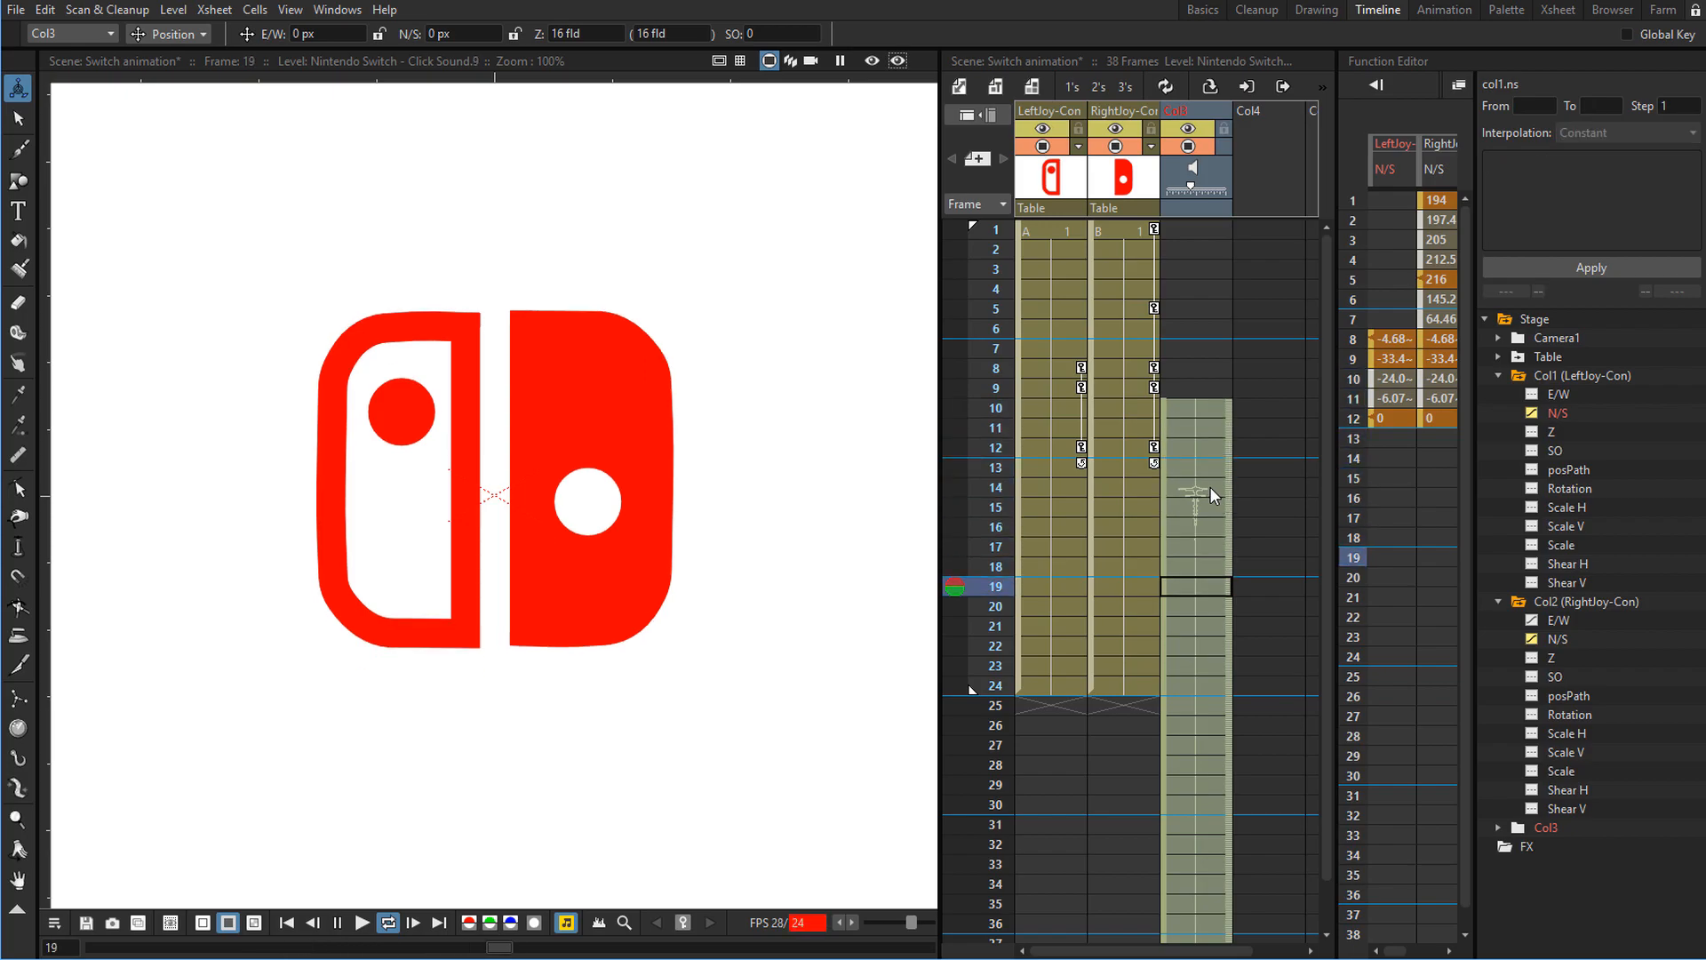
key("shift+p")
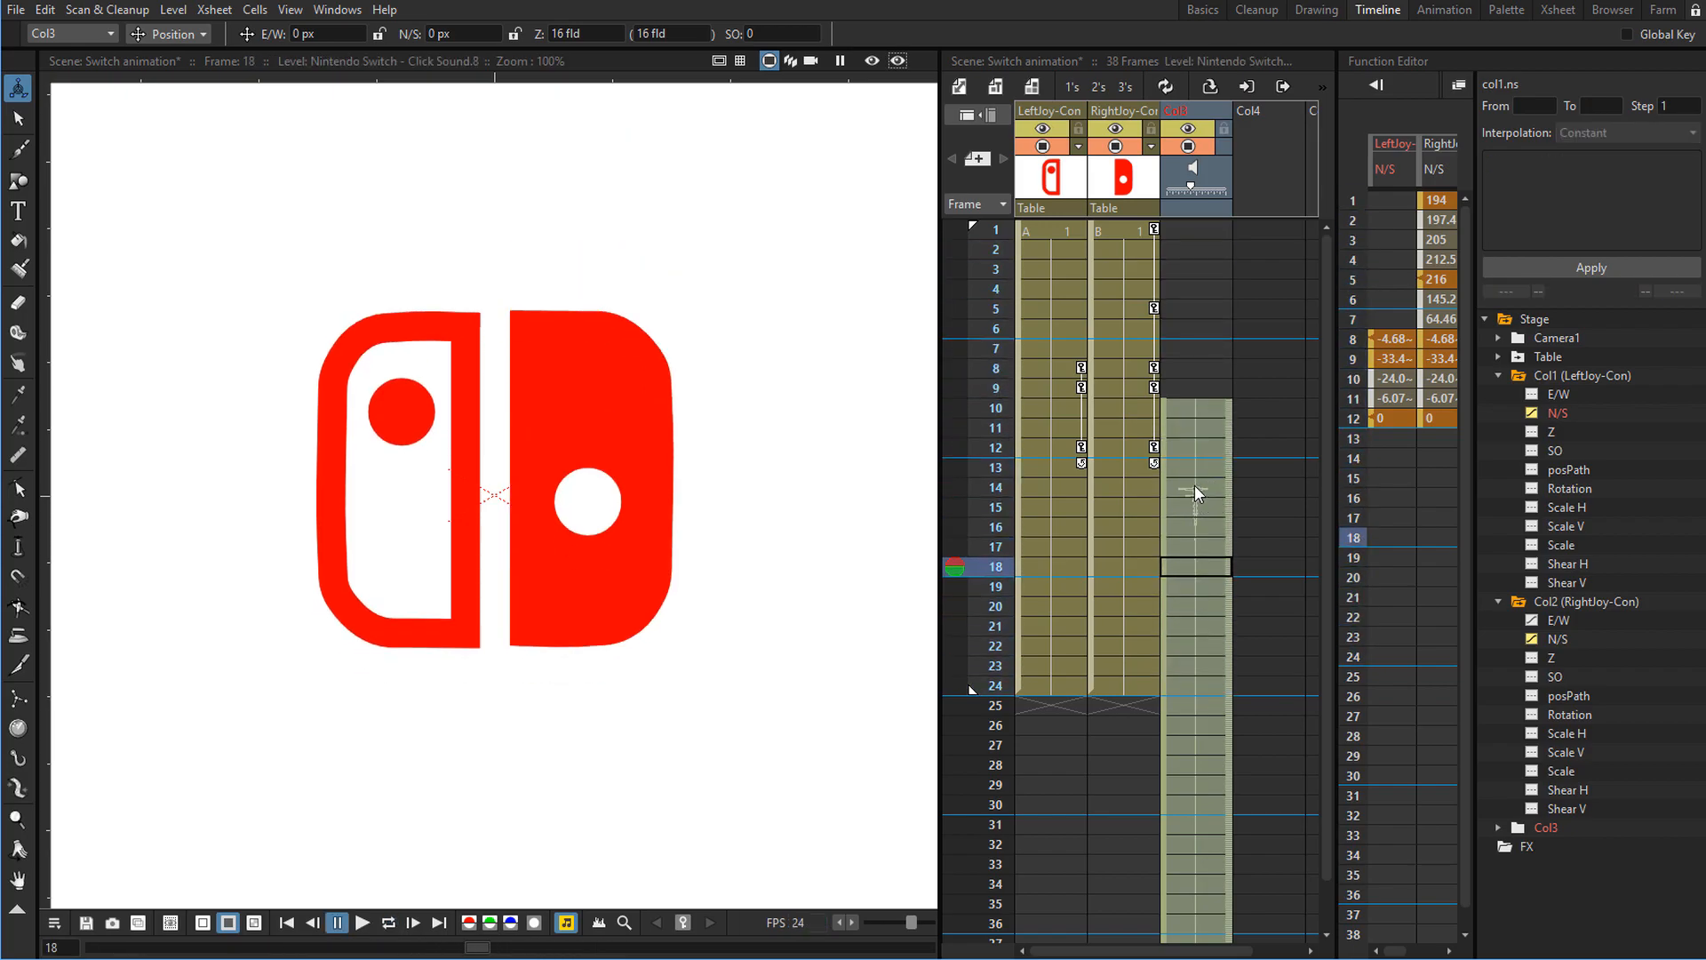
Shift the click sound clip earlier in its column so the click lands on frame 8, where the Joy-Cons hit.
left_click(1196, 487)
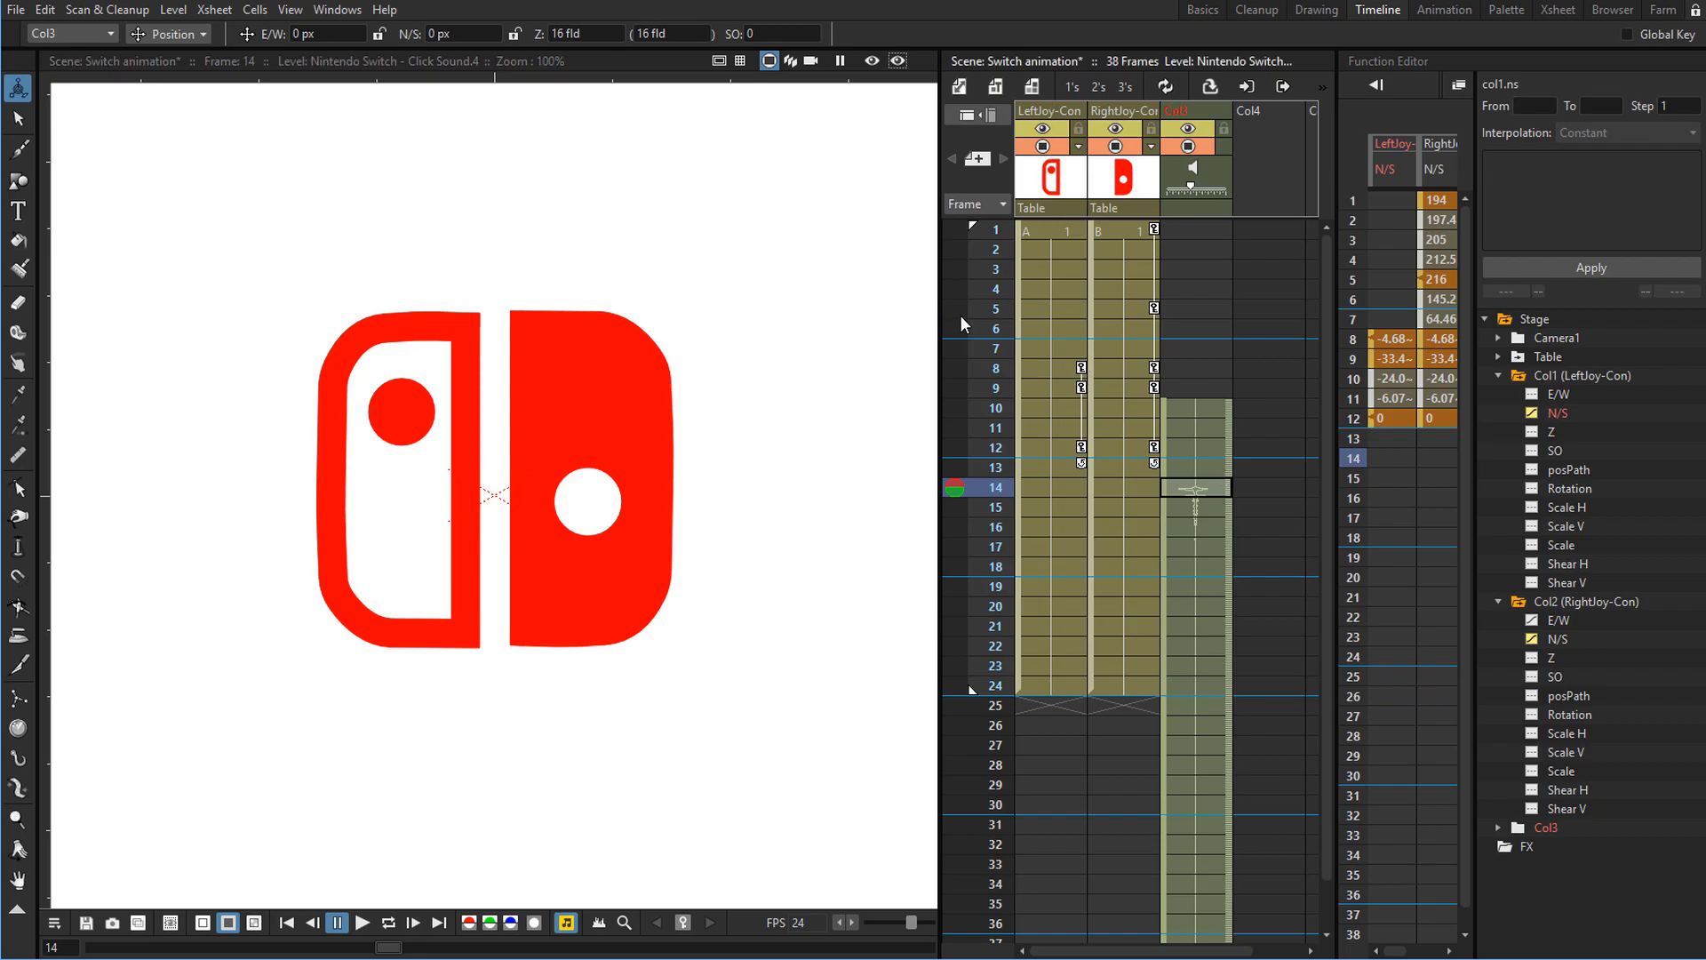
left_click_drag(978, 292, 967, 368)
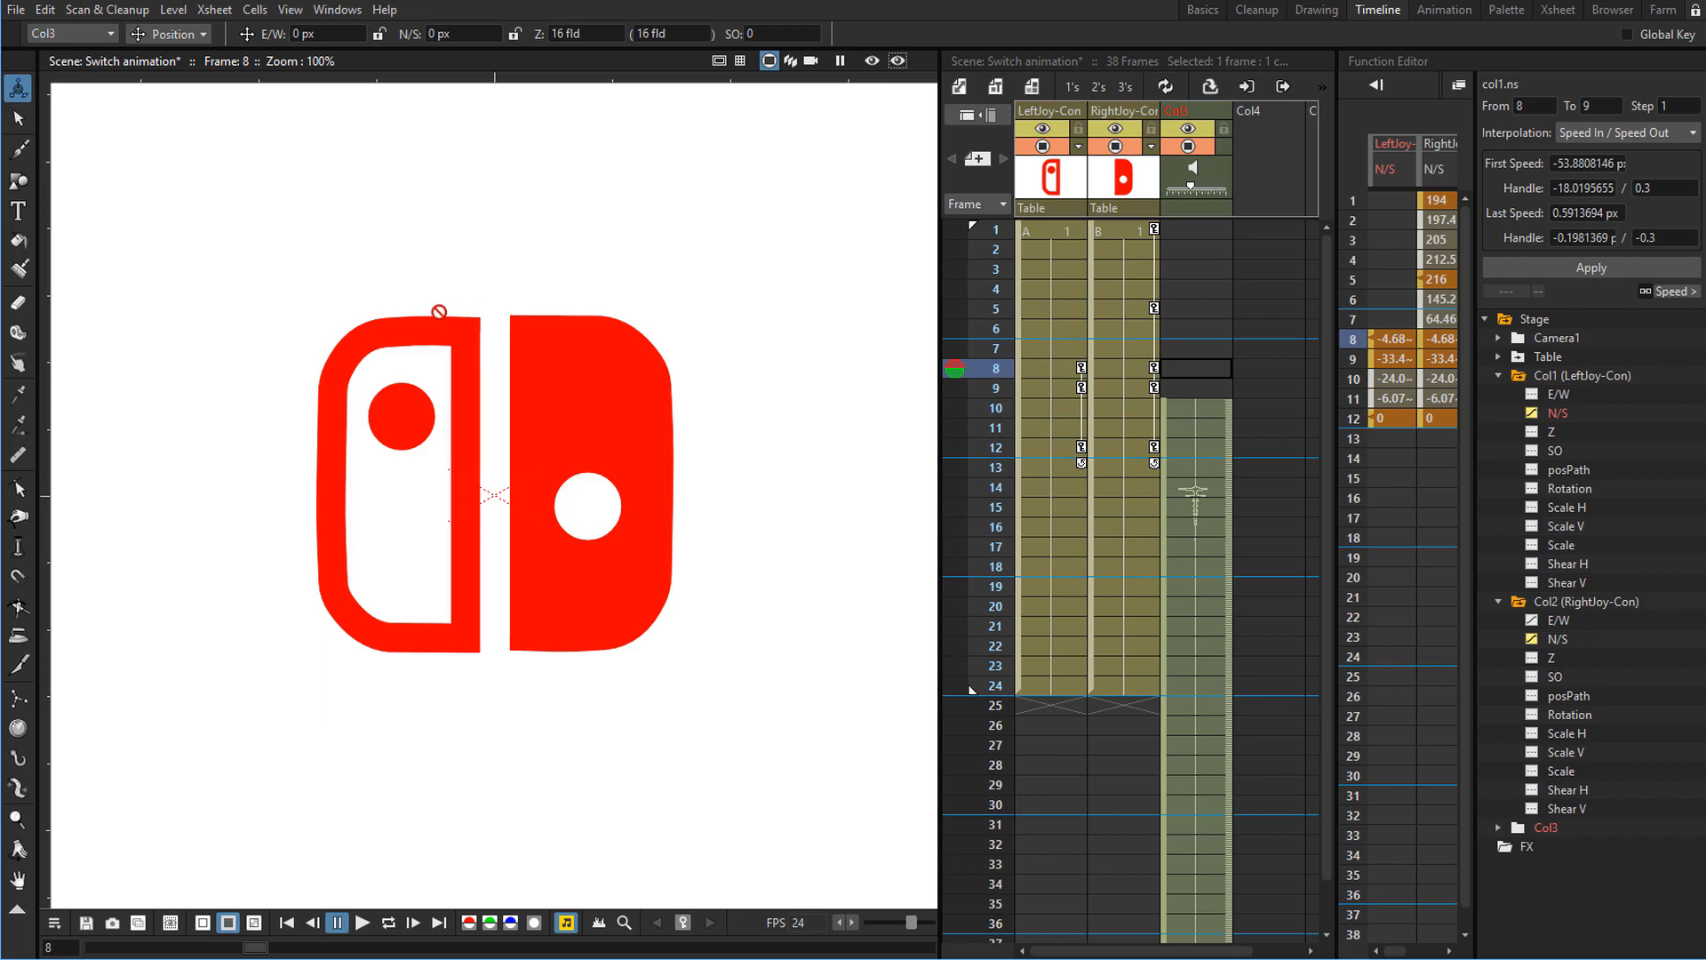
left_click_drag(1010, 348, 994, 367)
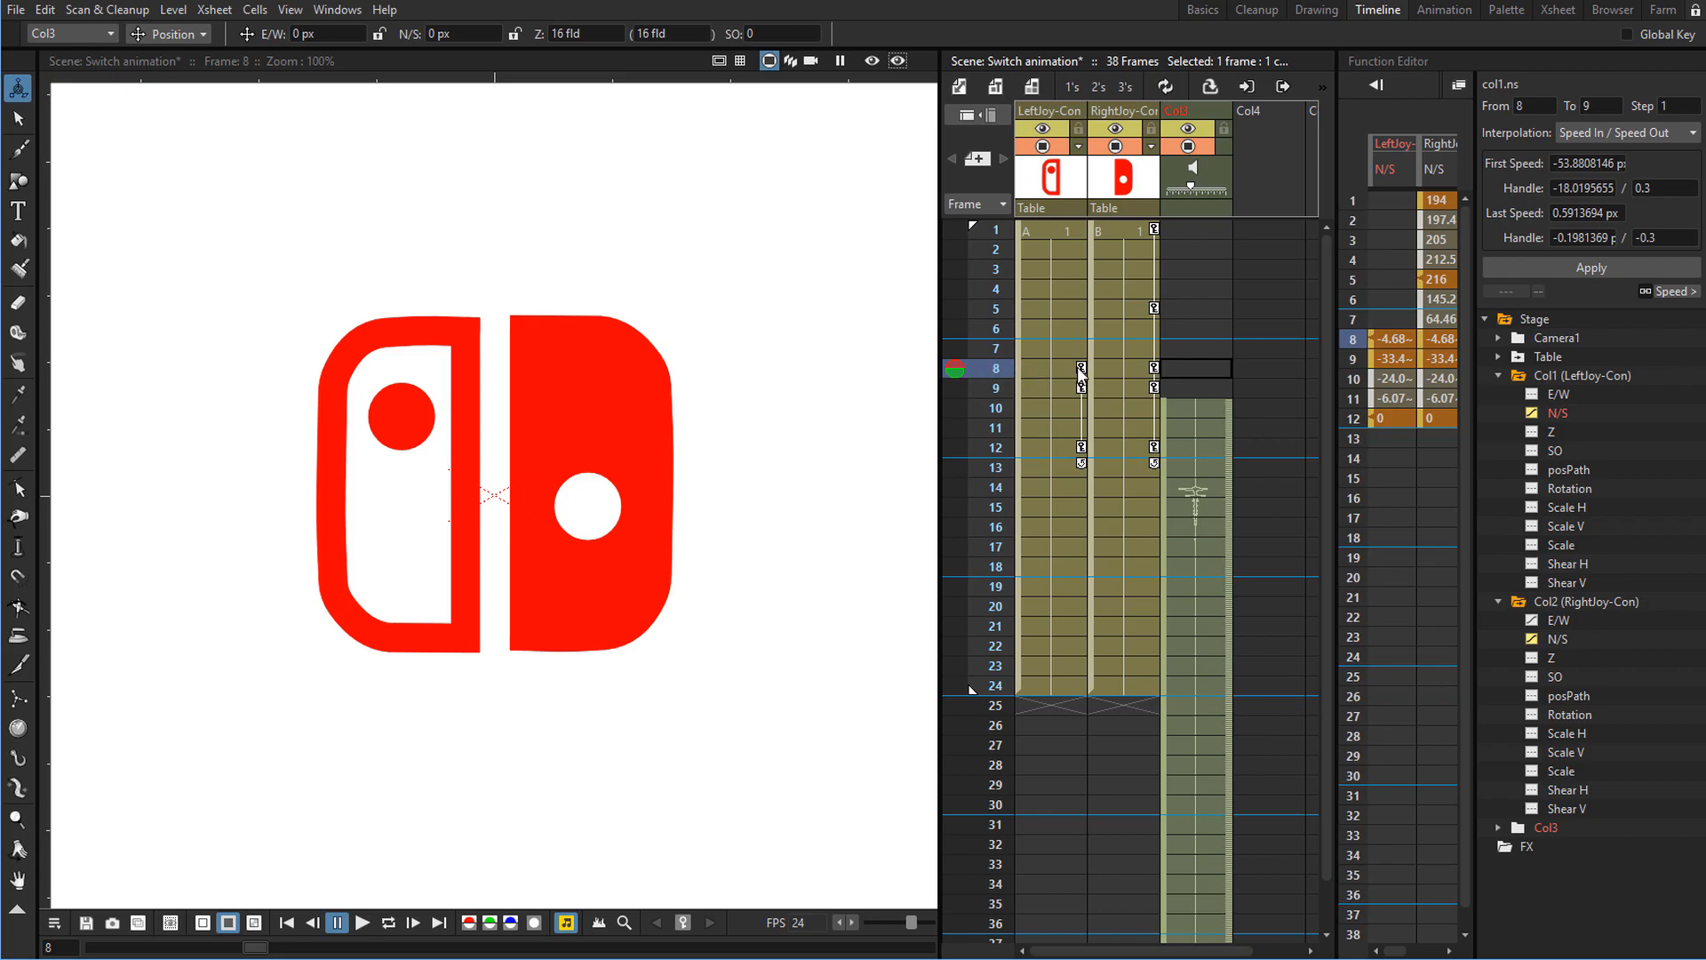
left_click(1165, 439)
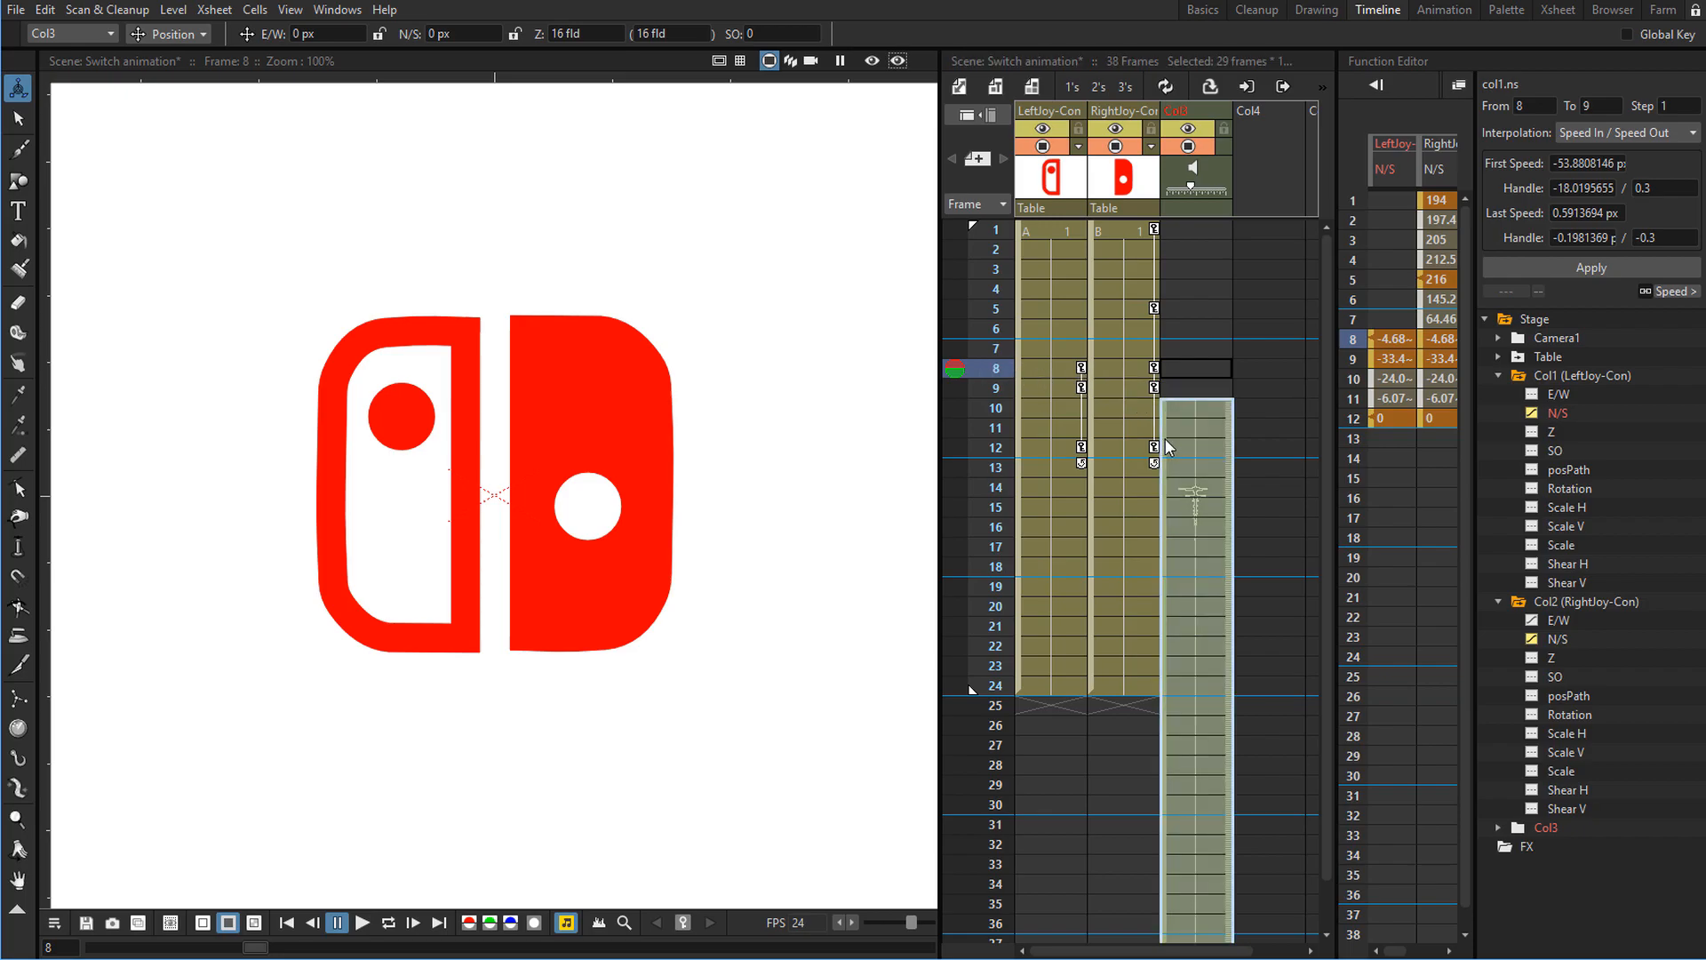
left_click_drag(1165, 439, 1175, 328)
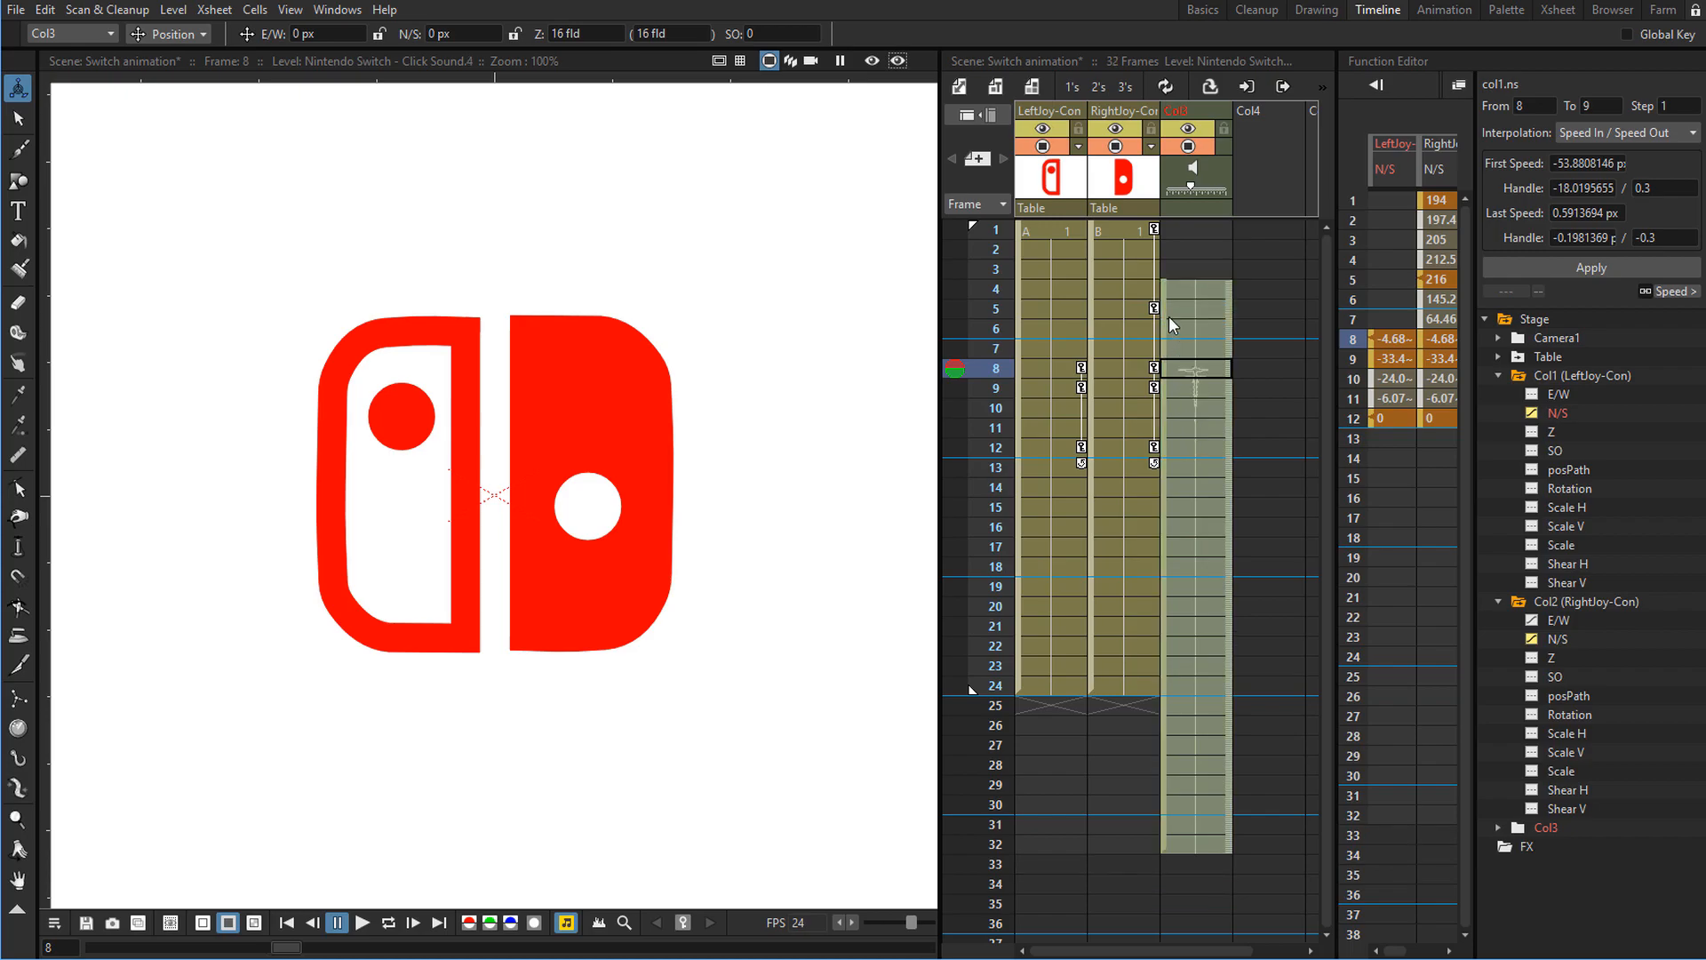
Play the animation from frame 1 to preview the Joy-Cons with the synced click.
left_click(983, 227)
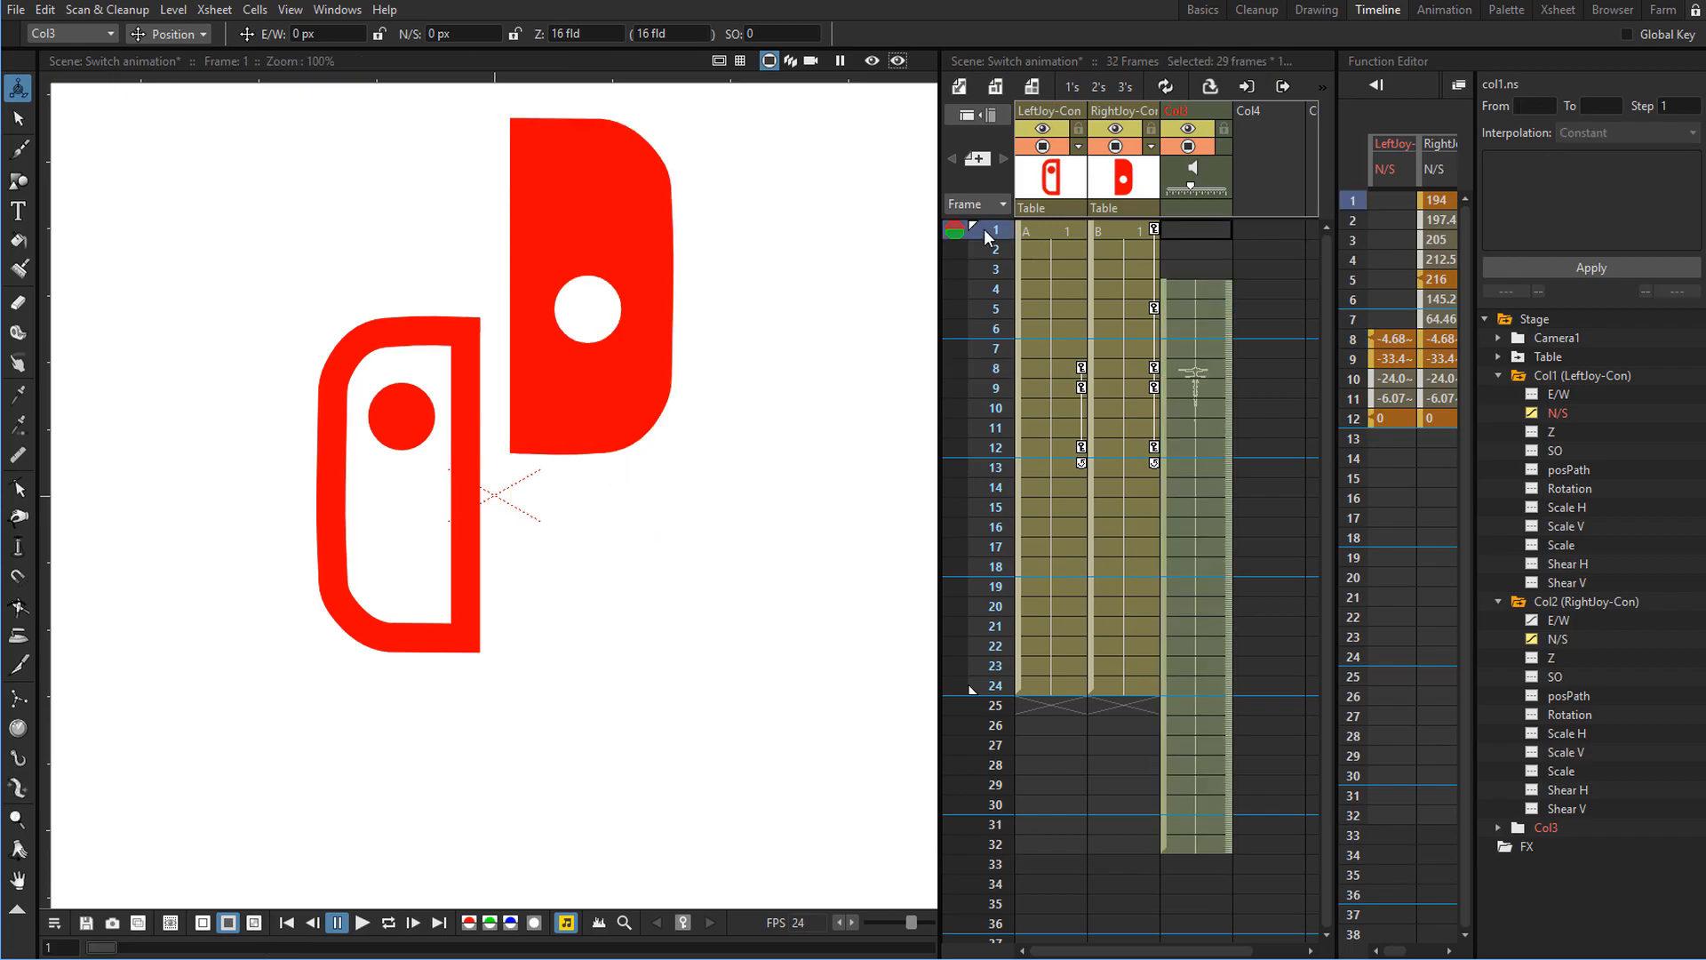
key("l")
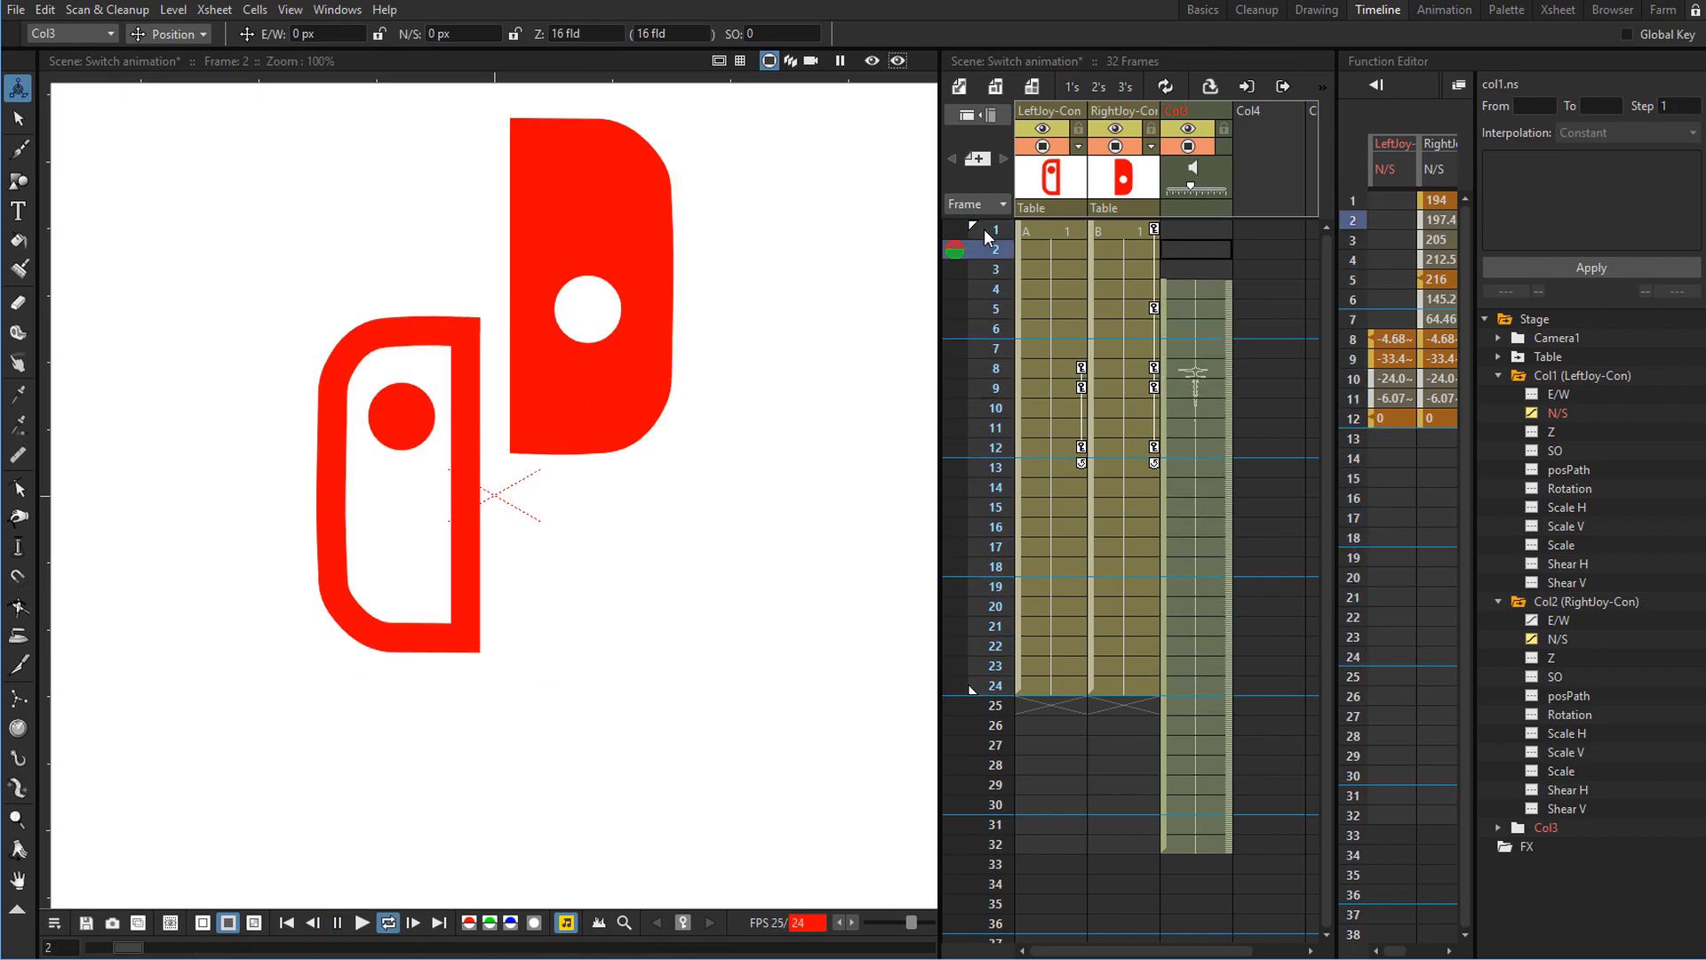